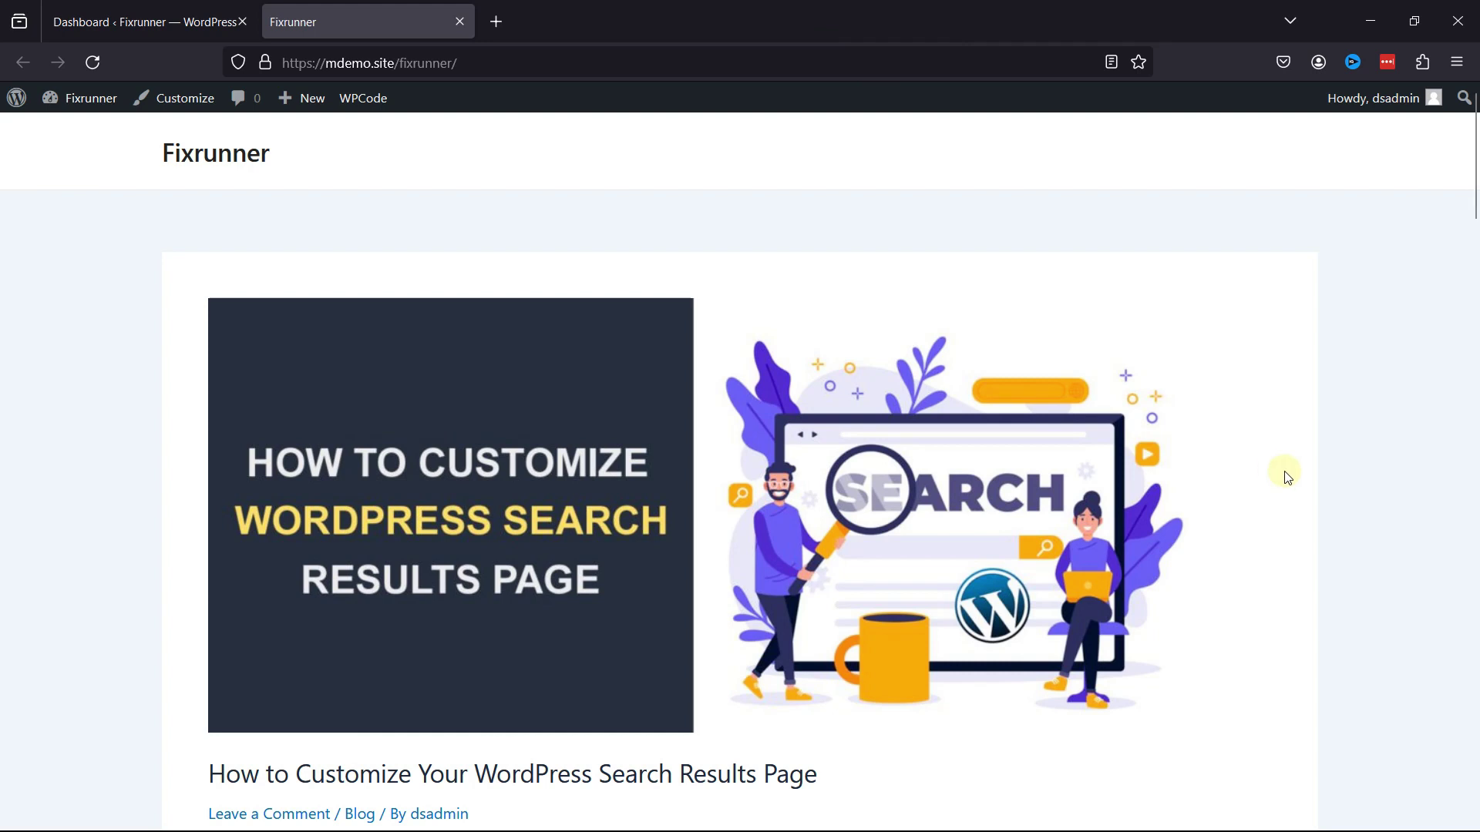
- Scroll through the front-page blog posts, check a post image's context menu, then scroll back up
{"action": "scroll", "coordinate": [830, 498], "scroll_direction": "down", "scroll_amount": 1}
{"action": "scroll", "coordinate": [830, 501], "scroll_direction": "down", "scroll_amount": 15}
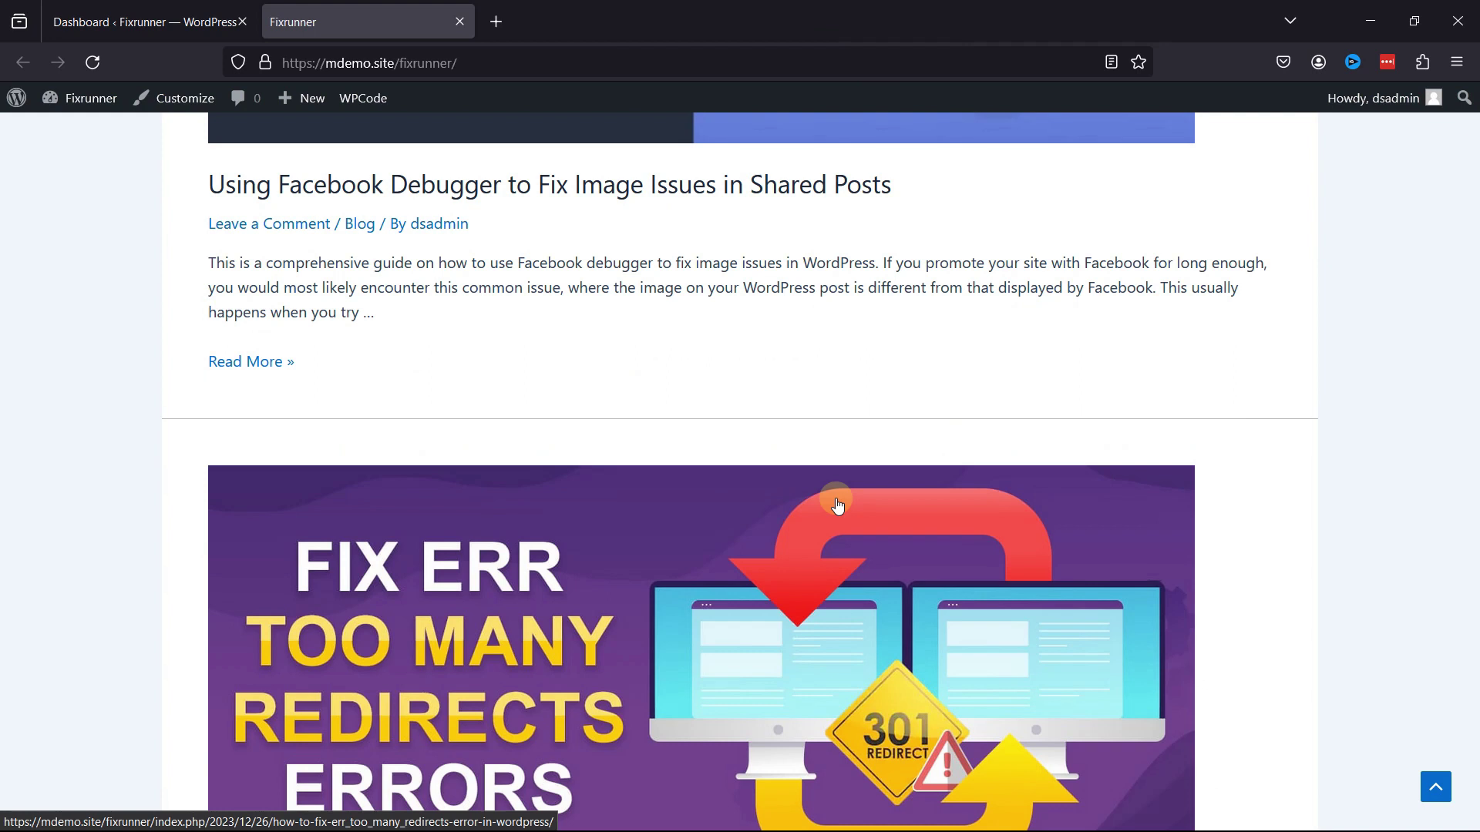
{"action": "right_click", "coordinate": [838, 504]}
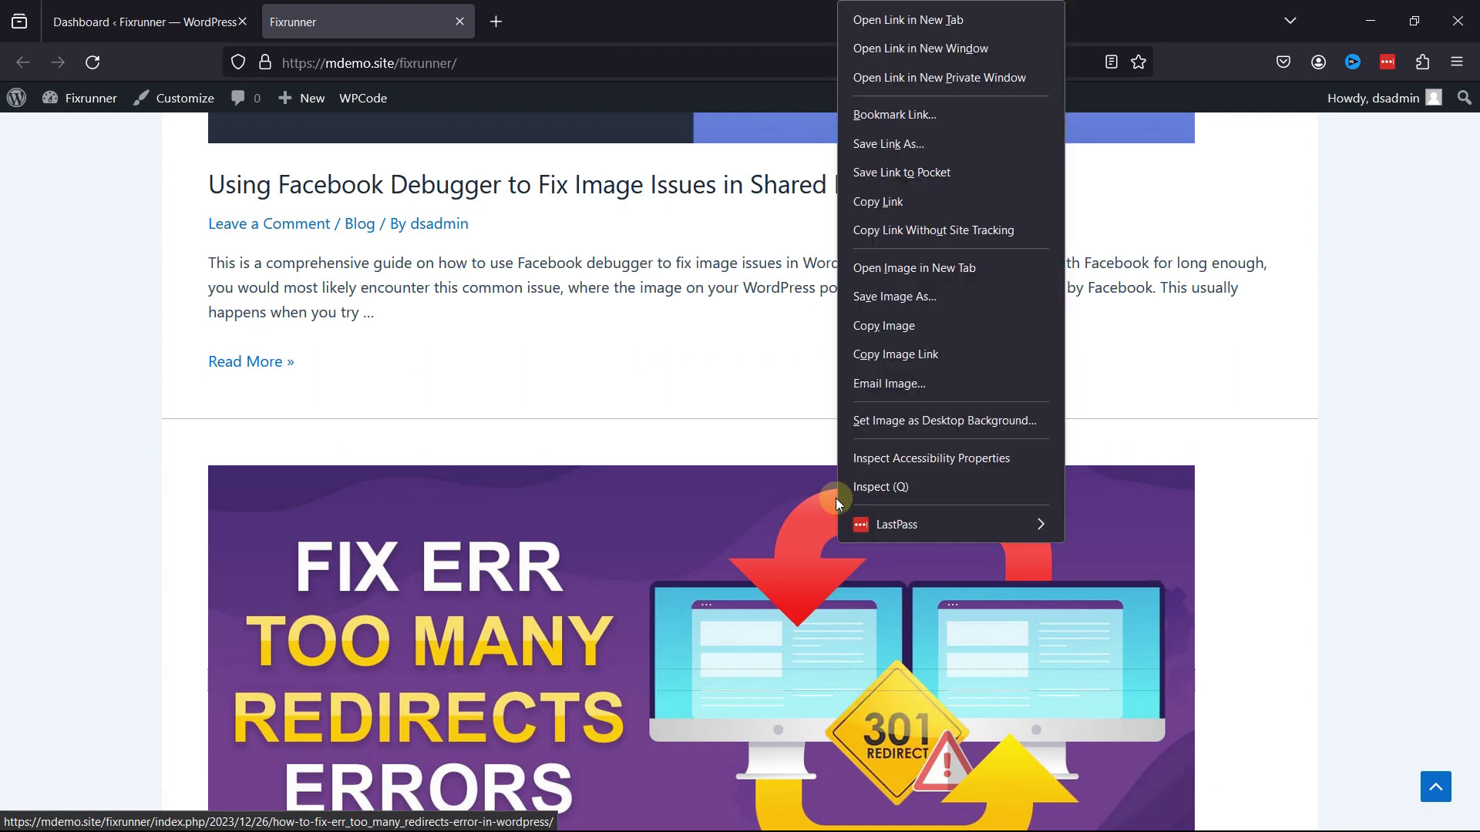
{"action": "left_click", "coordinate": [681, 451]}
{"action": "scroll", "coordinate": [821, 416], "scroll_direction": "up", "scroll_amount": 1}
{"action": "scroll", "coordinate": [821, 416], "scroll_direction": "up", "scroll_amount": 15}
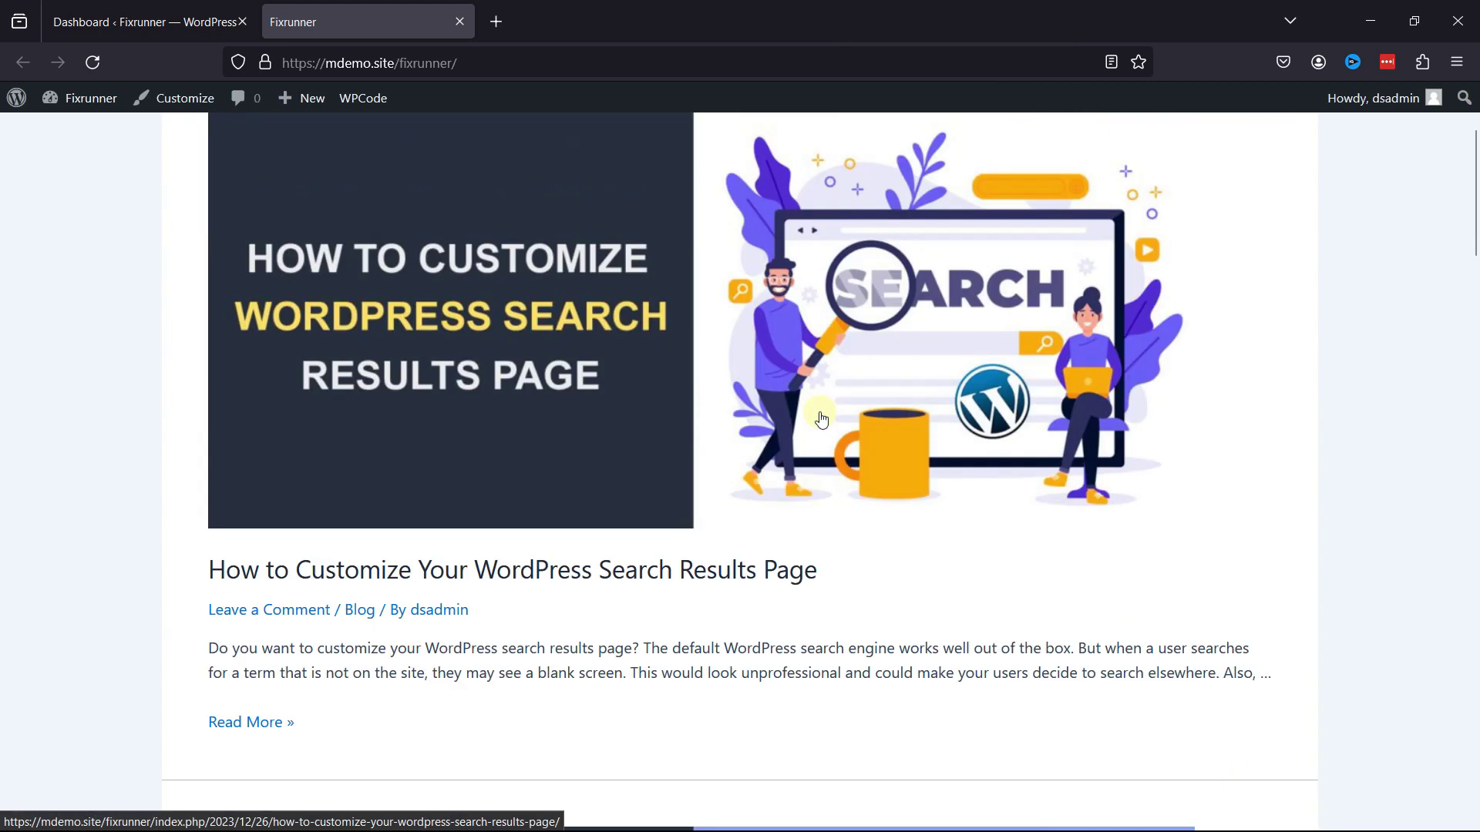
- Return to the admin dashboard and open Appearance > Customize for the Astra-themed site
{"action": "left_click", "coordinate": [149, 23]}
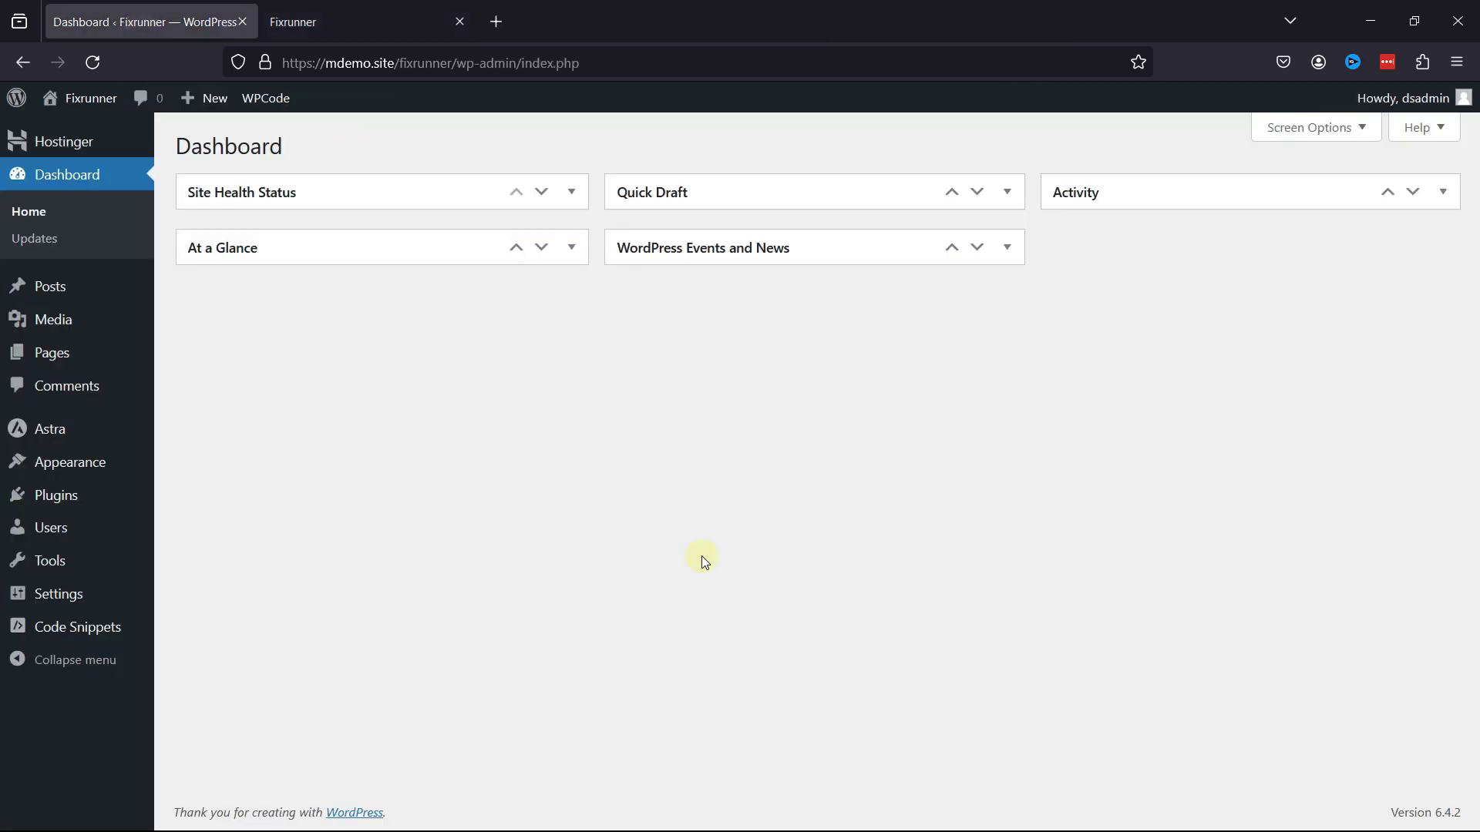
{"action": "mouse_move", "coordinate": [93, 462]}
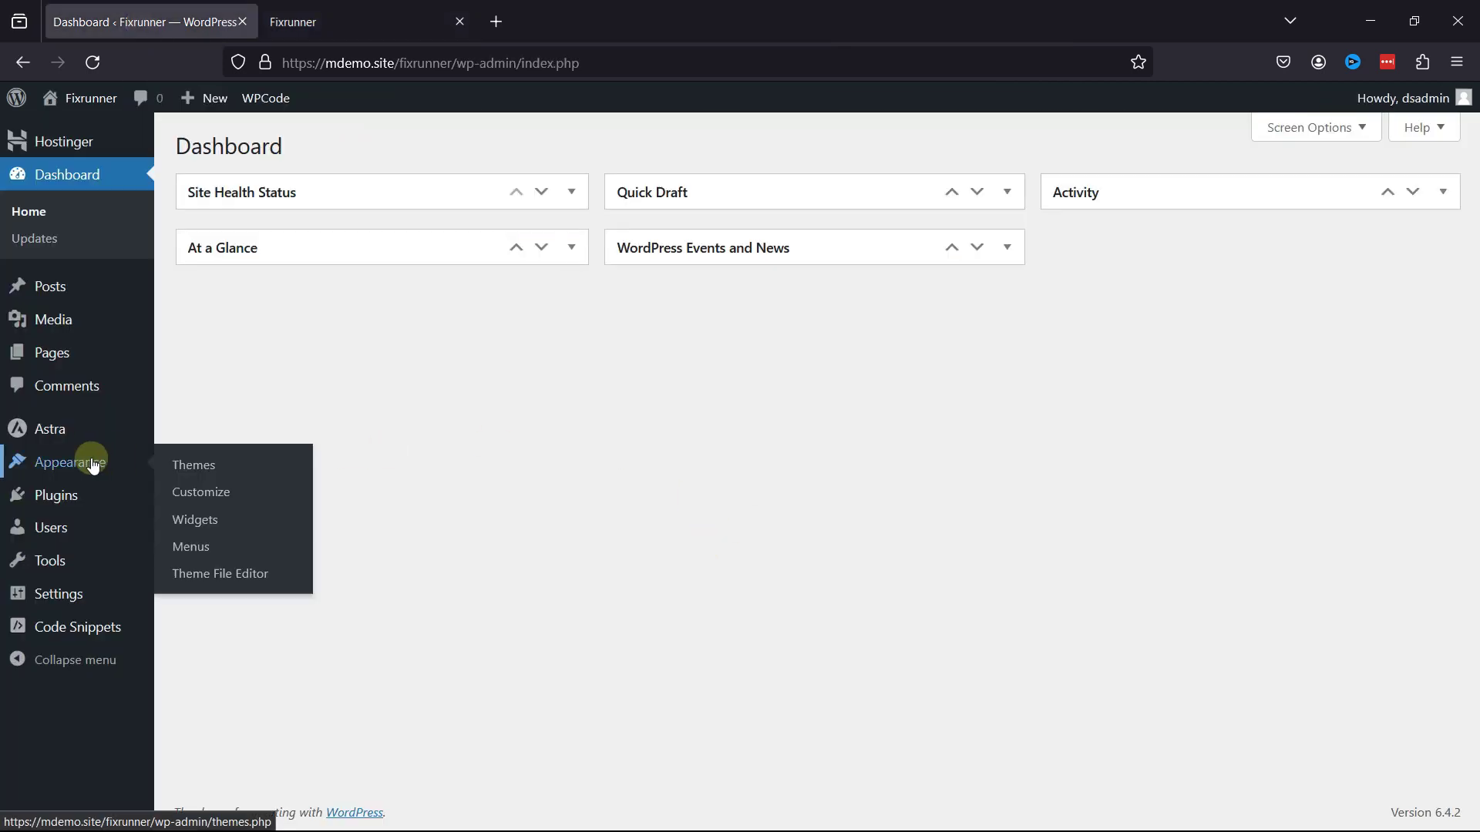
{"action": "left_click", "coordinate": [223, 498]}
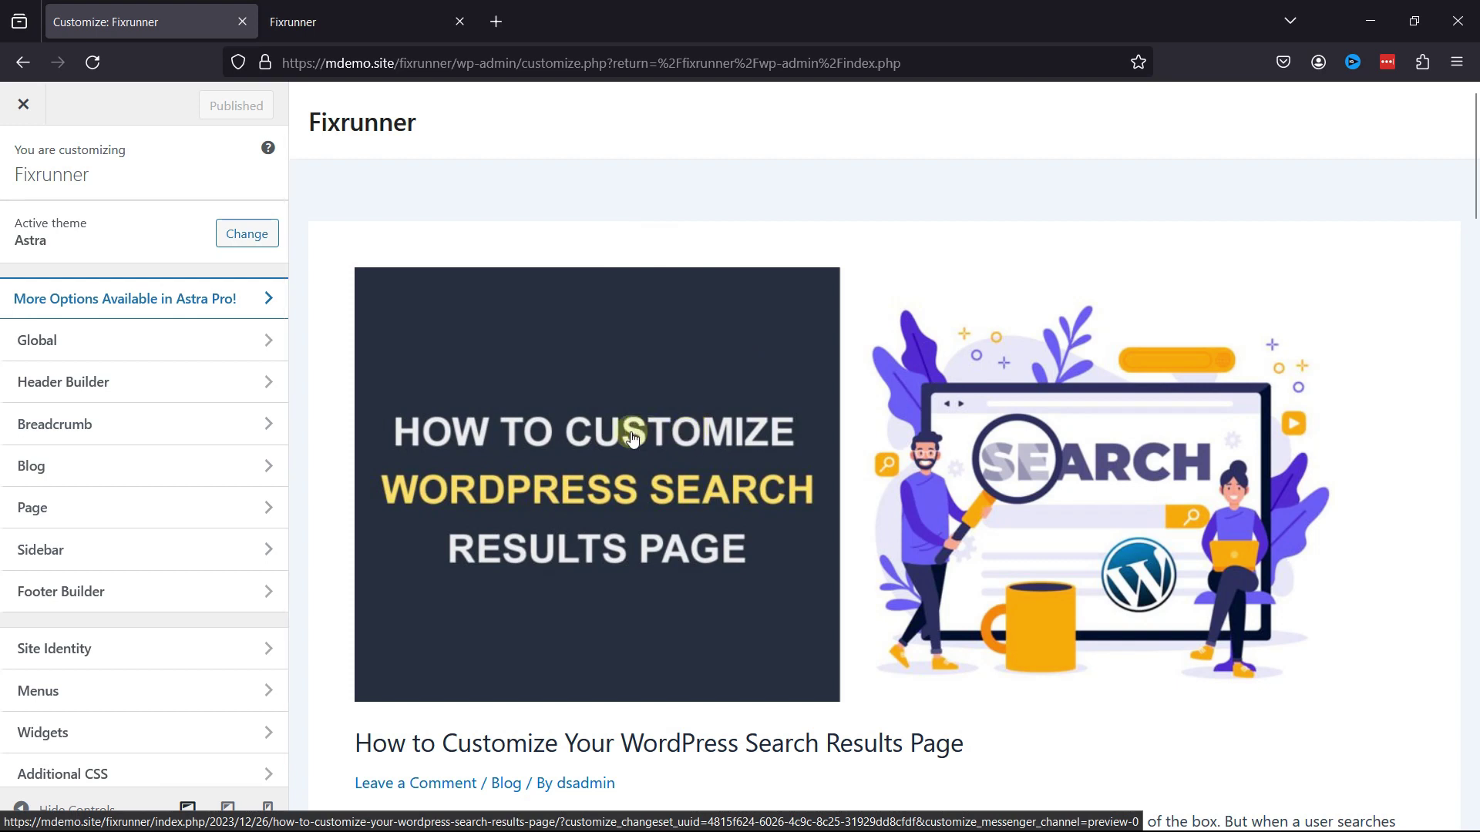
- Open Global > Colors and scroll down to the surface colour settings
{"action": "left_click", "coordinate": [265, 340]}
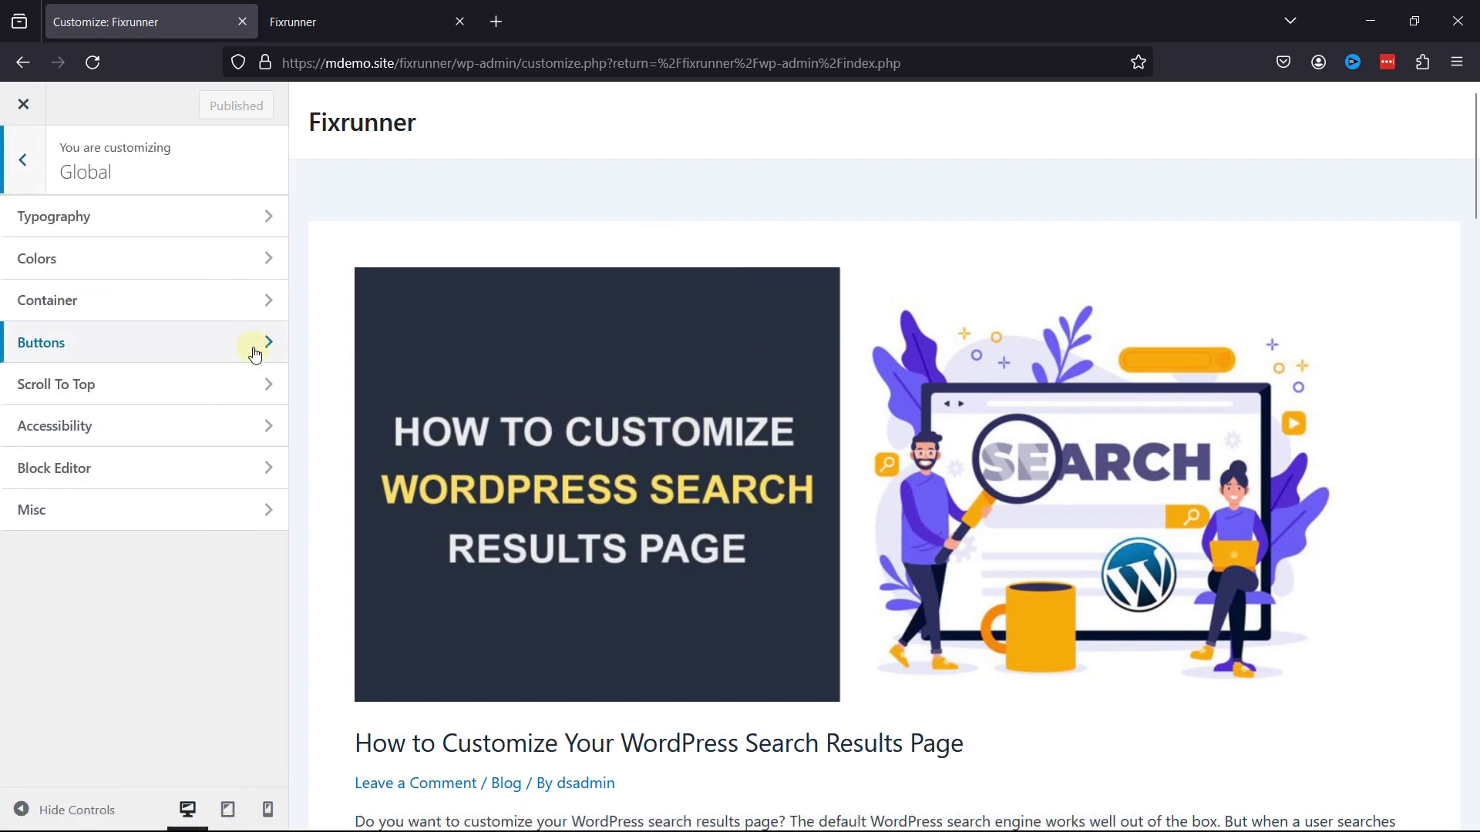
{"action": "left_click", "coordinate": [110, 260]}
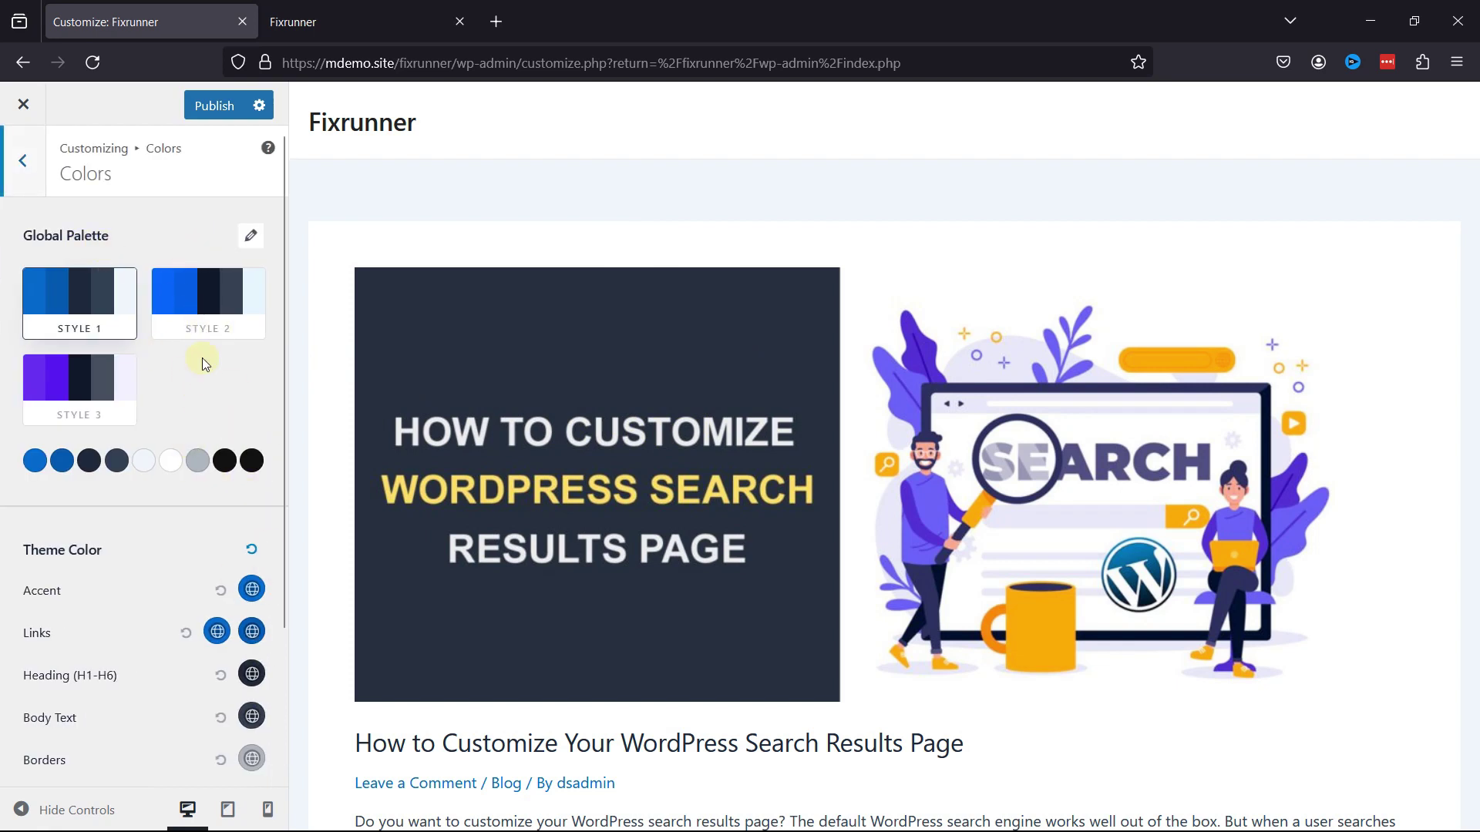
{"action": "scroll", "coordinate": [212, 405], "scroll_direction": "down", "scroll_amount": 3}
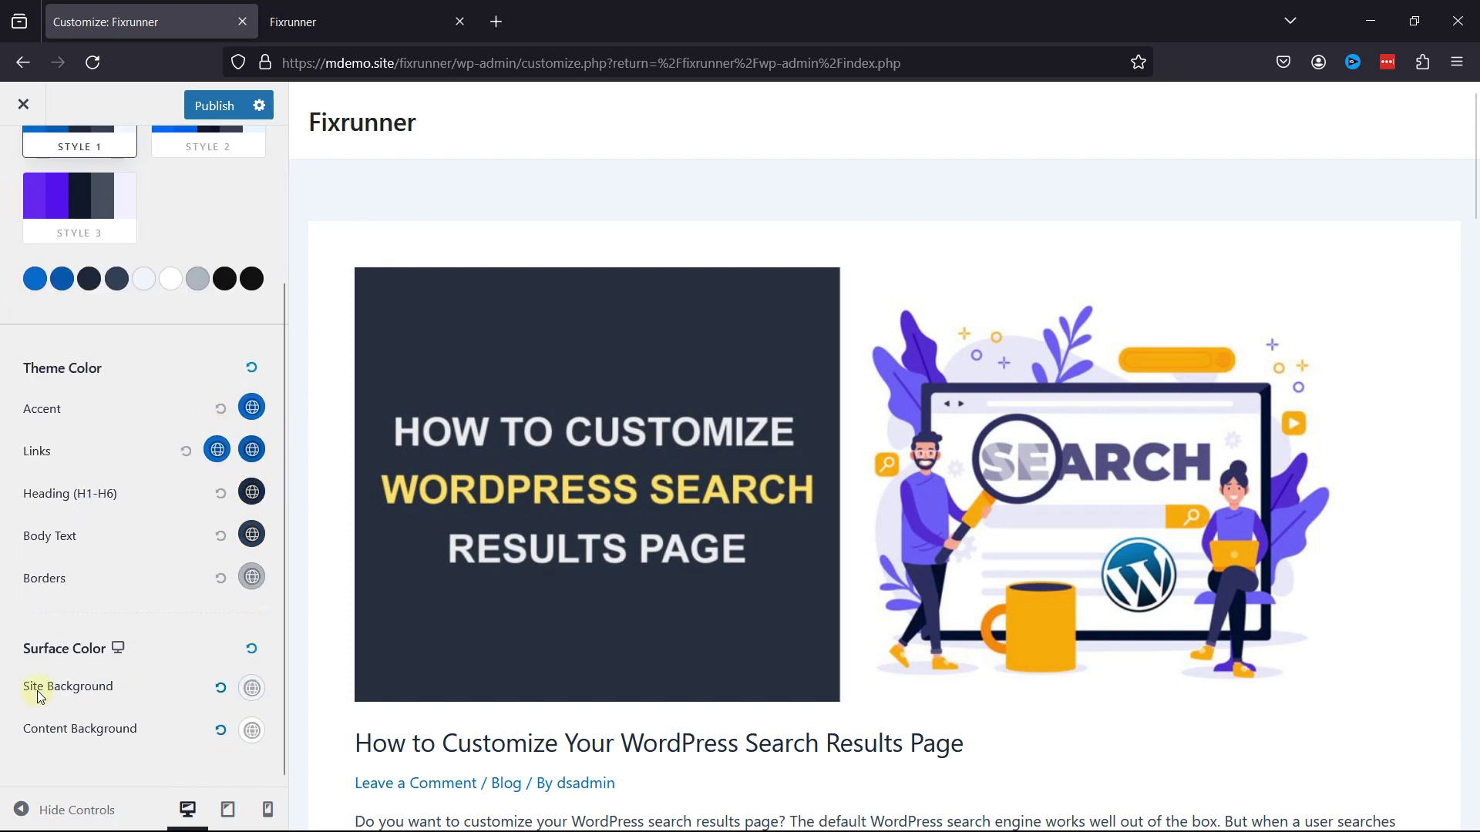
- Preview the Site Background options, then choose light blue and lower its alpha for a pale tint
{"action": "left_click", "coordinate": [241, 697]}
{"action": "scroll", "coordinate": [158, 647], "scroll_direction": "down", "scroll_amount": 5}
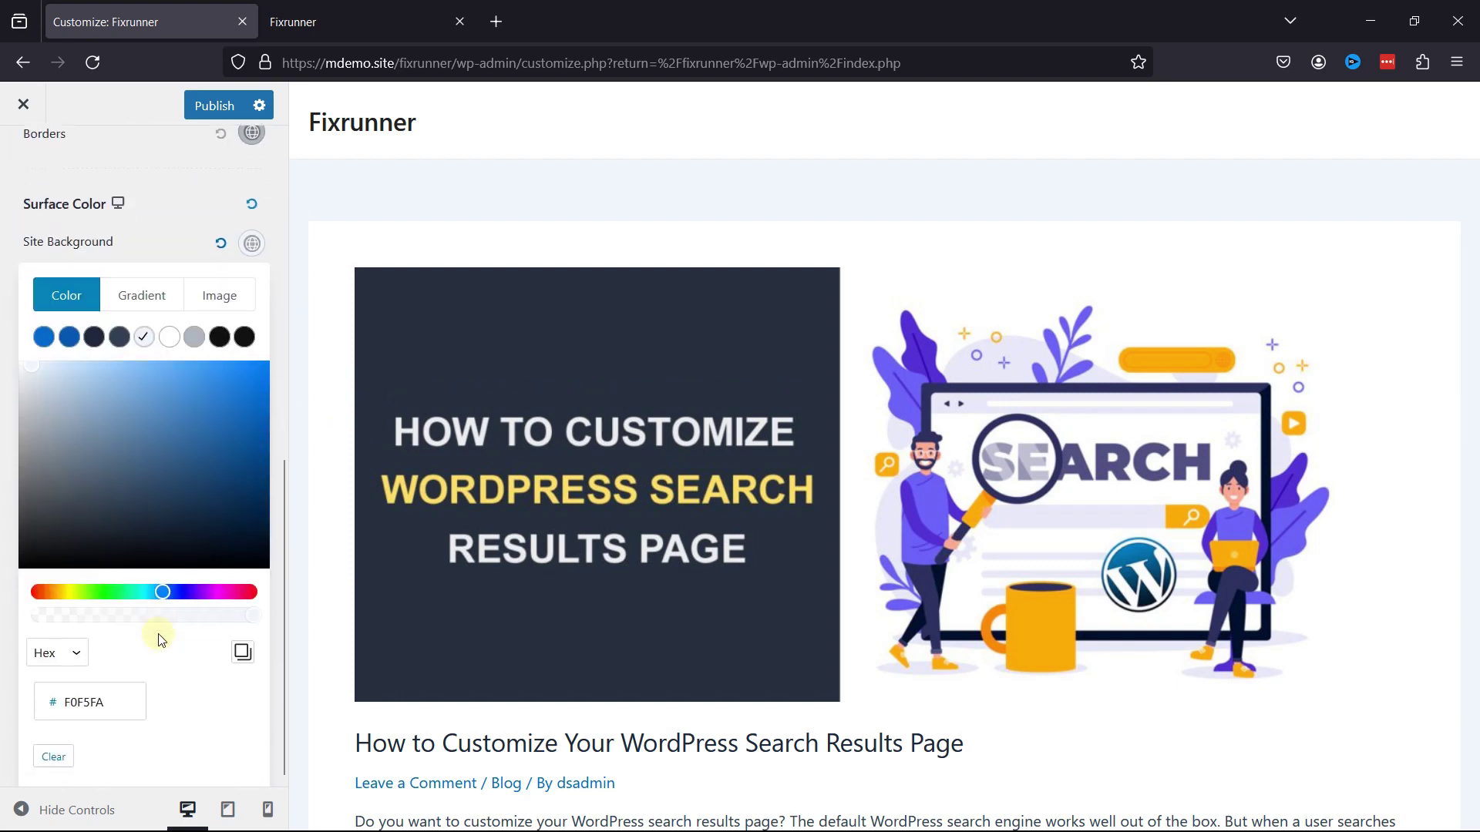
{"action": "left_click", "coordinate": [147, 300]}
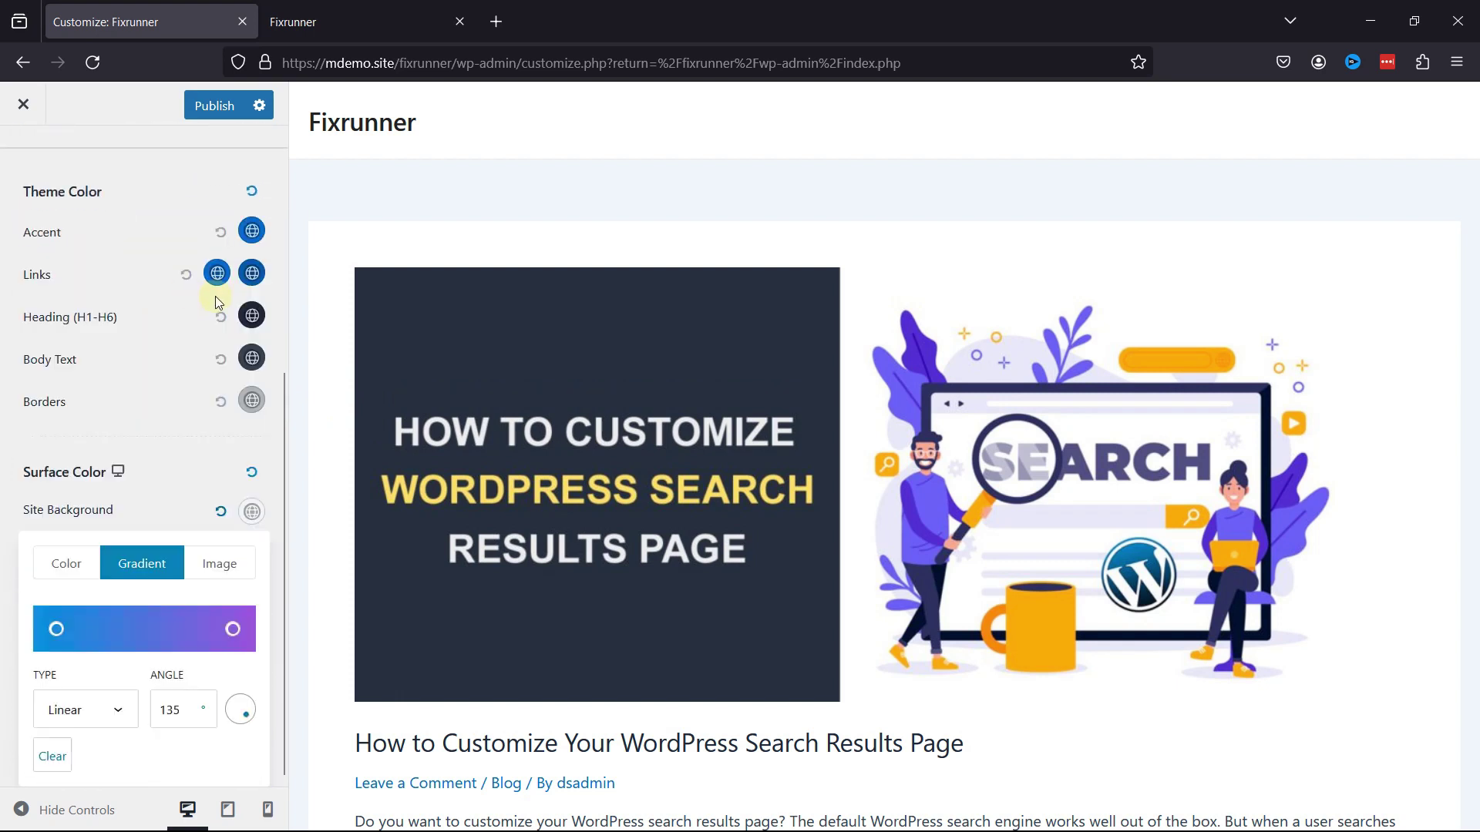
{"action": "left_click", "coordinate": [227, 562]}
{"action": "left_click", "coordinate": [80, 686]}
{"action": "scroll", "coordinate": [137, 603], "scroll_direction": "down", "scroll_amount": 4}
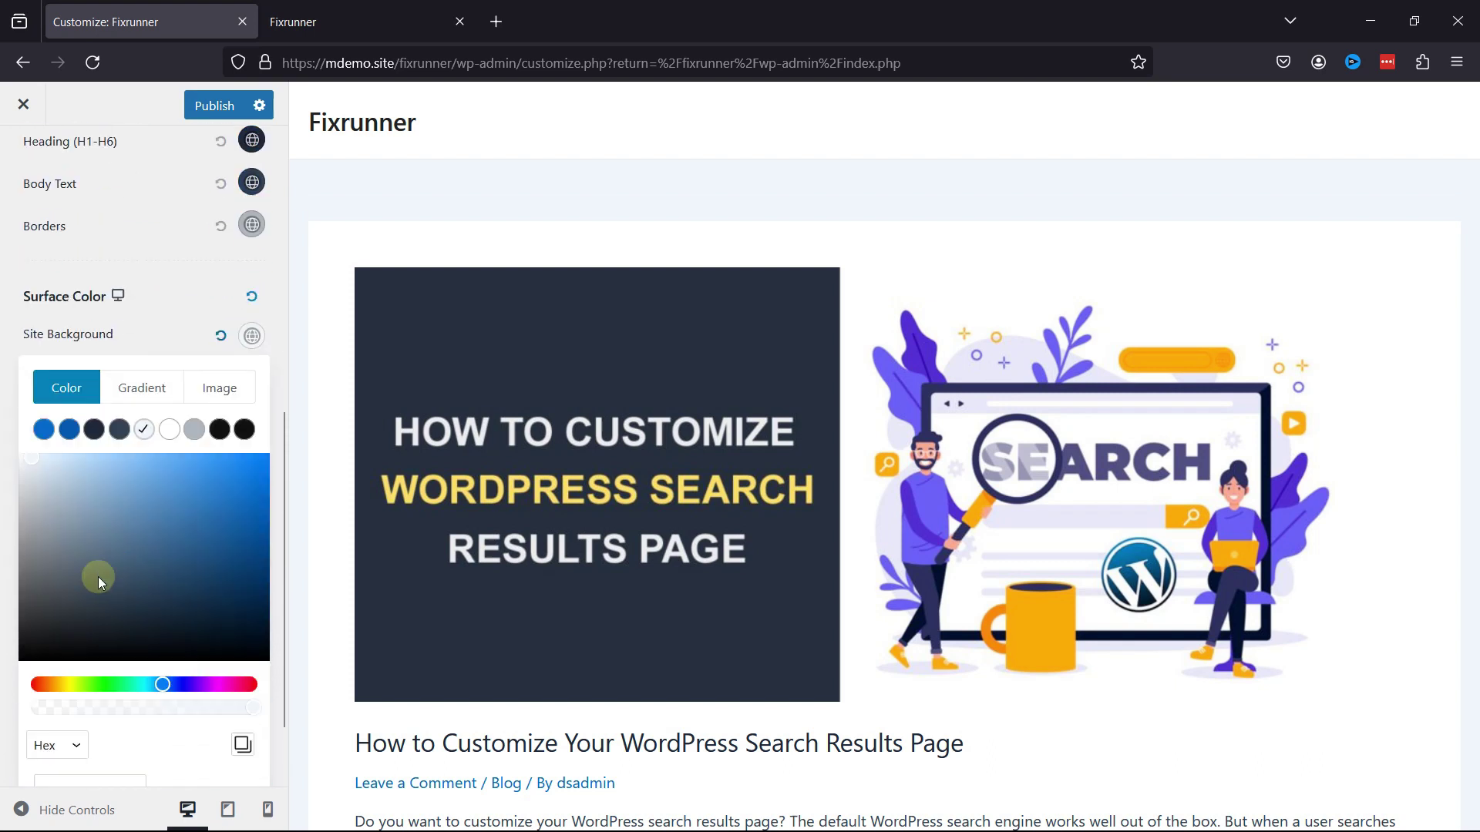
{"action": "left_click_drag", "start_coordinate": [63, 461], "coordinate": [94, 460]}
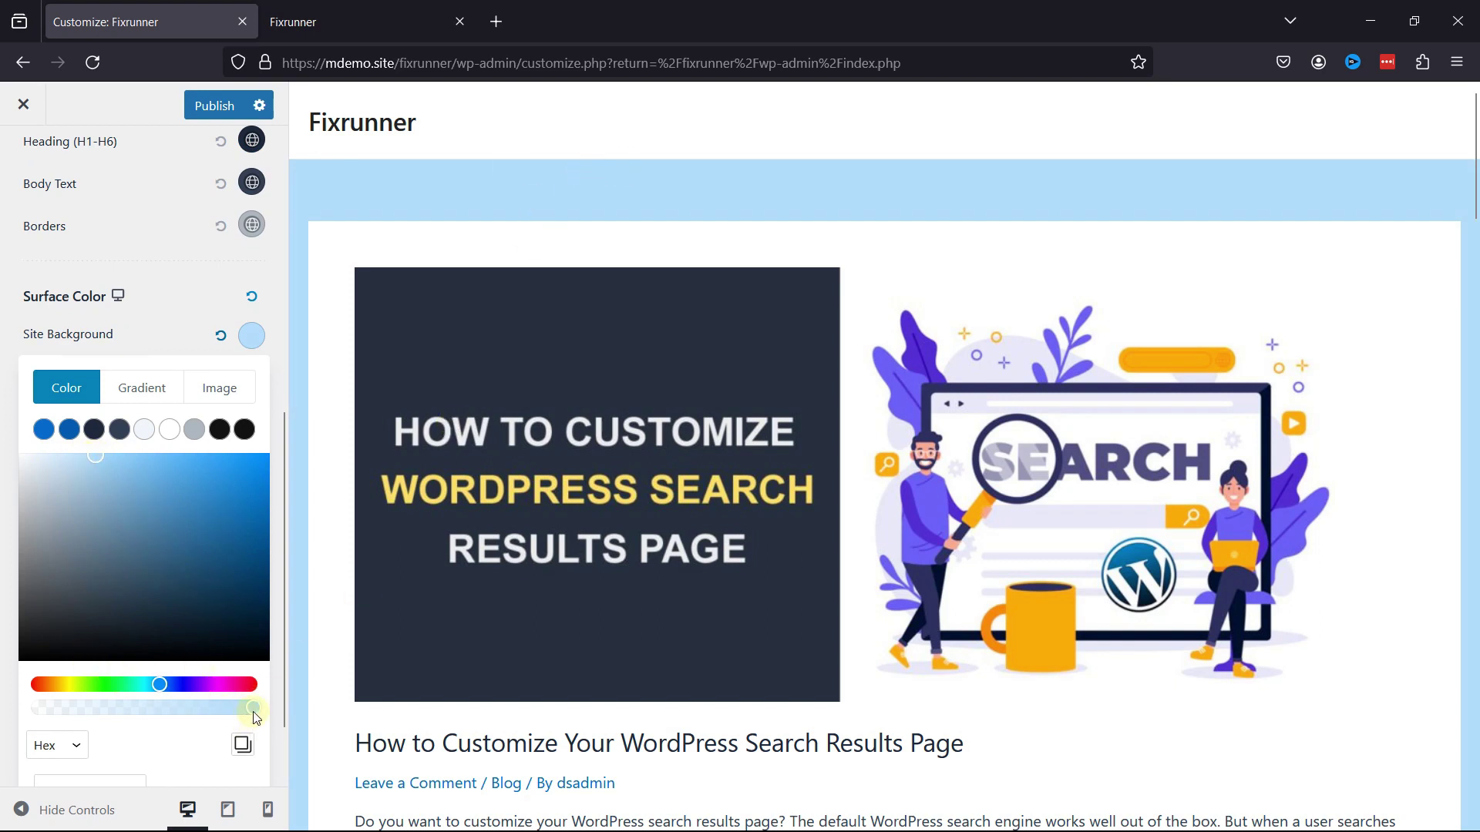
{"action": "left_click_drag", "start_coordinate": [252, 711], "coordinate": [68, 697]}
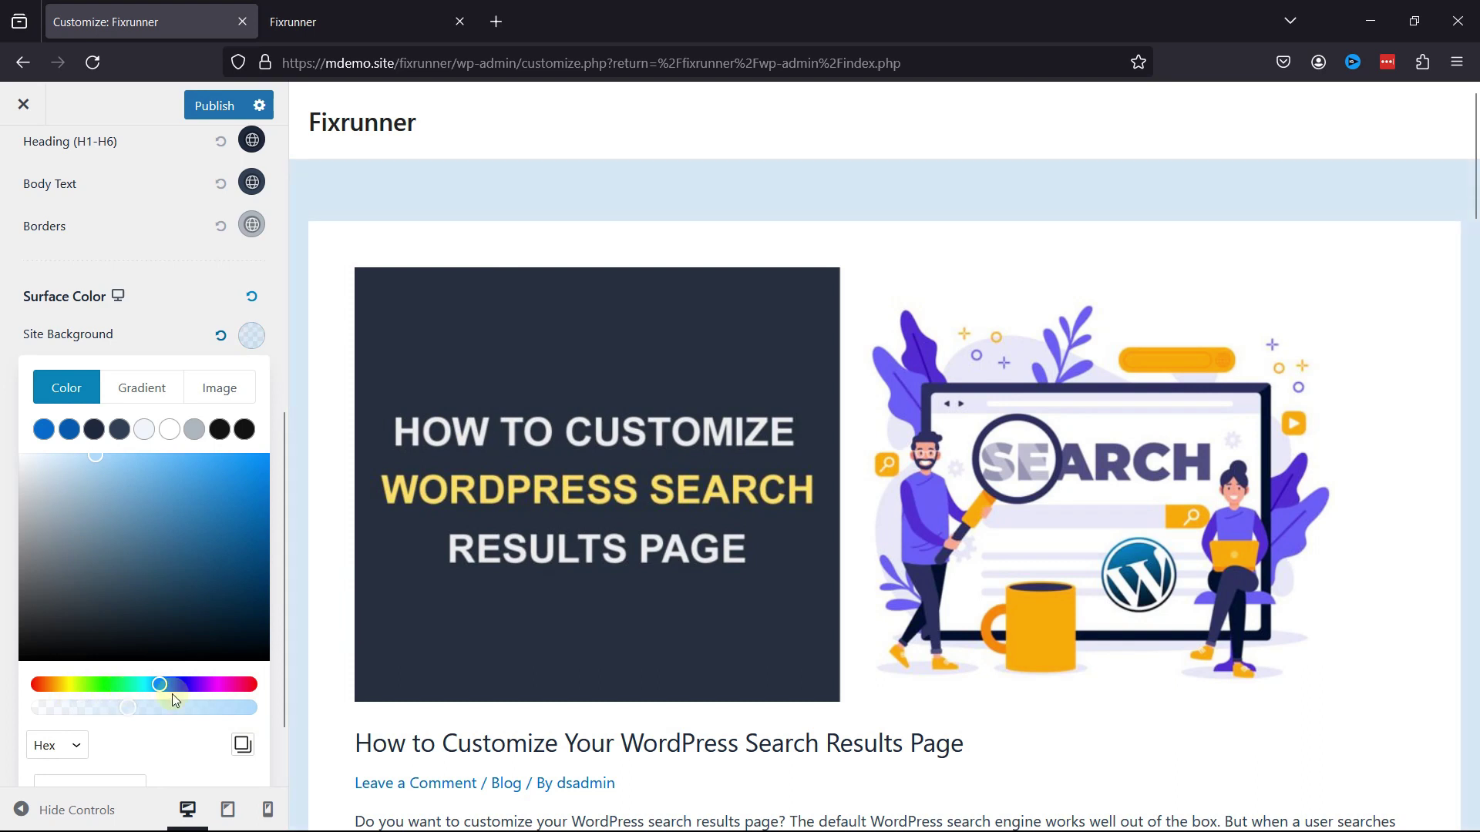
- Switch Site Background to a gradient and add a green middle colour stop
{"action": "left_click", "coordinate": [145, 387]}
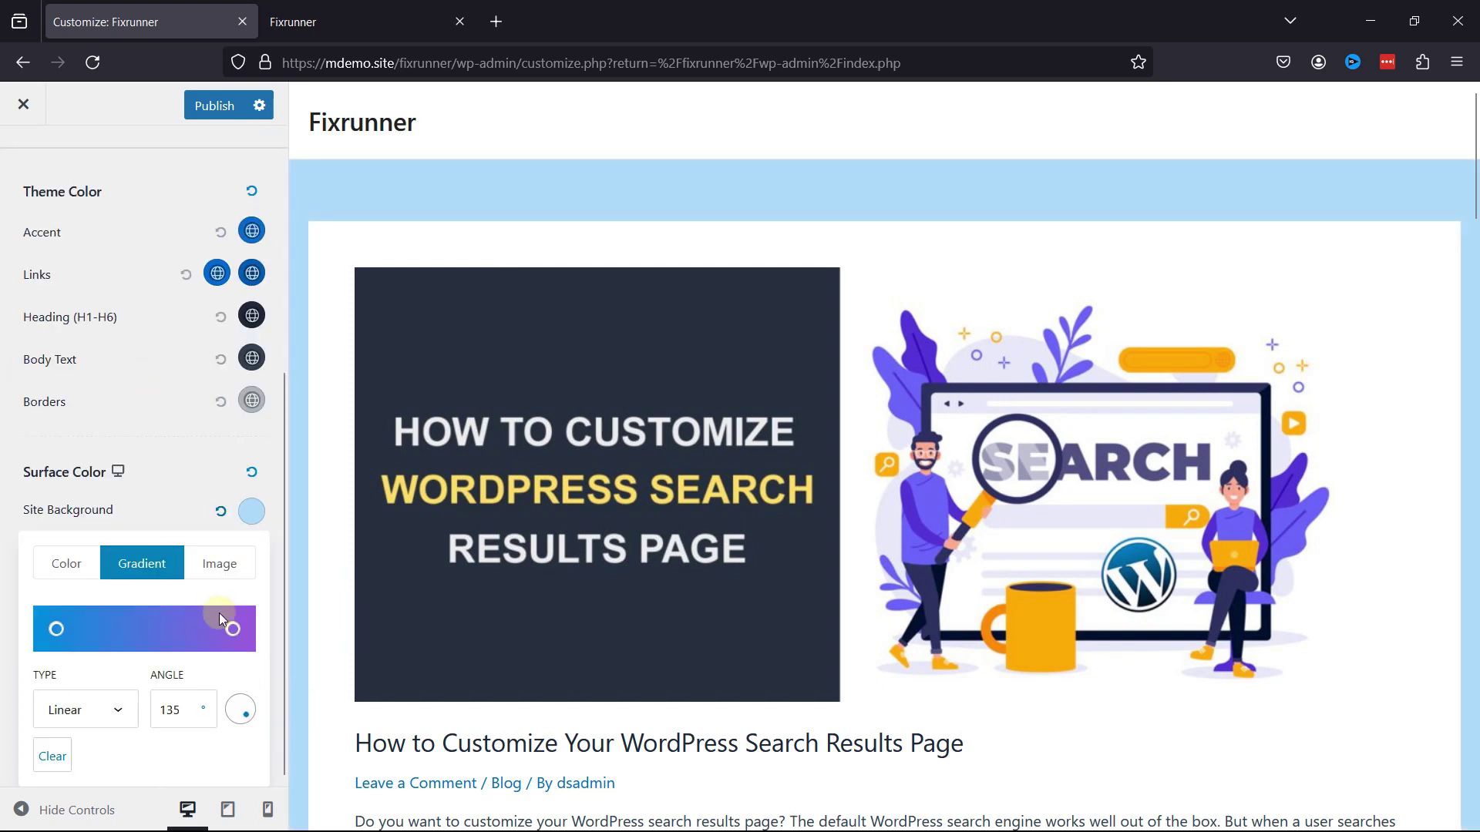
{"action": "left_click", "coordinate": [193, 629]}
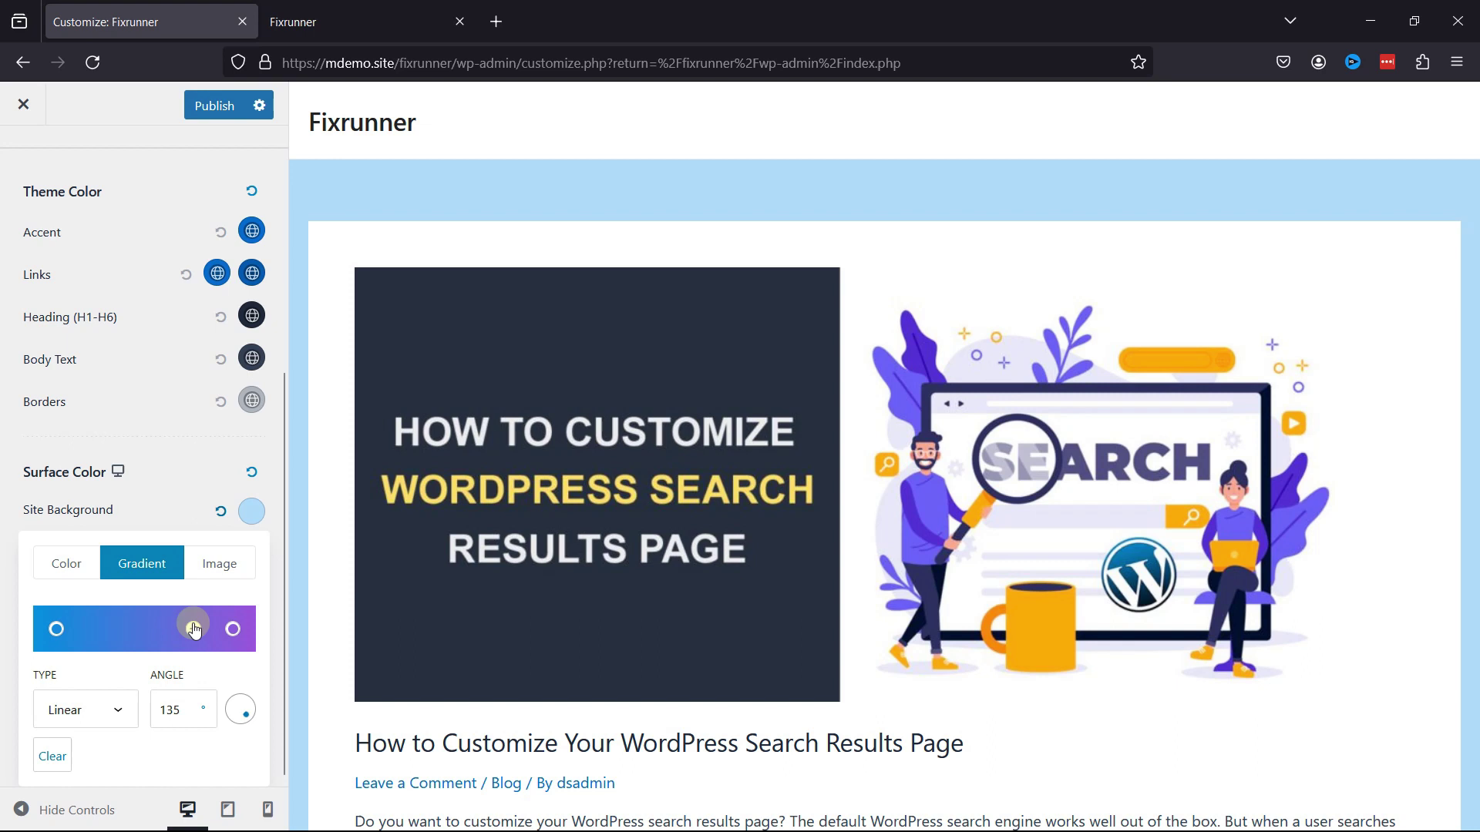
{"action": "left_click_drag", "start_coordinate": [194, 630], "coordinate": [139, 631]}
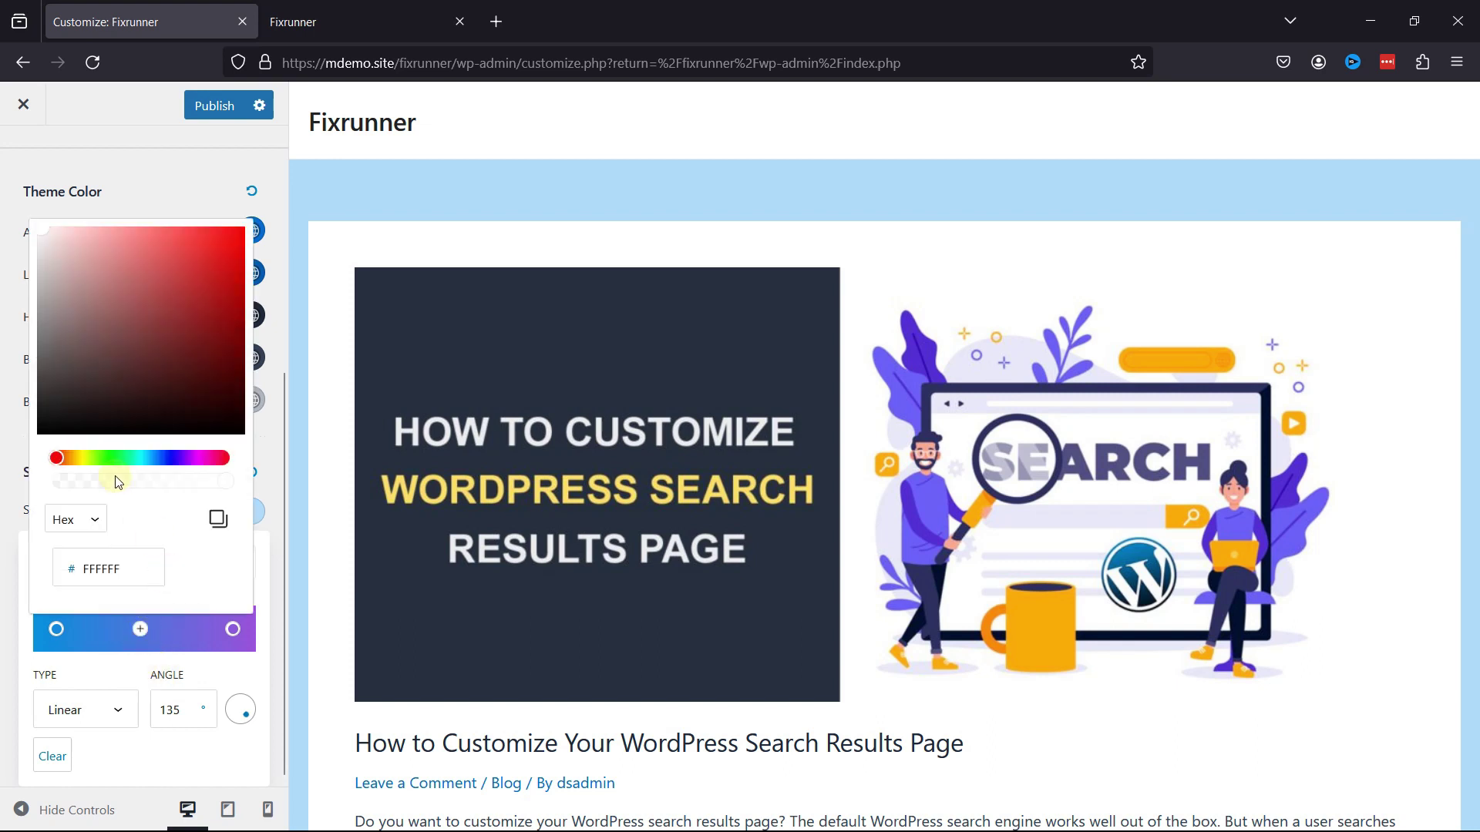
{"action": "left_click", "coordinate": [112, 458]}
{"action": "left_click_drag", "start_coordinate": [126, 363], "coordinate": [129, 254]}
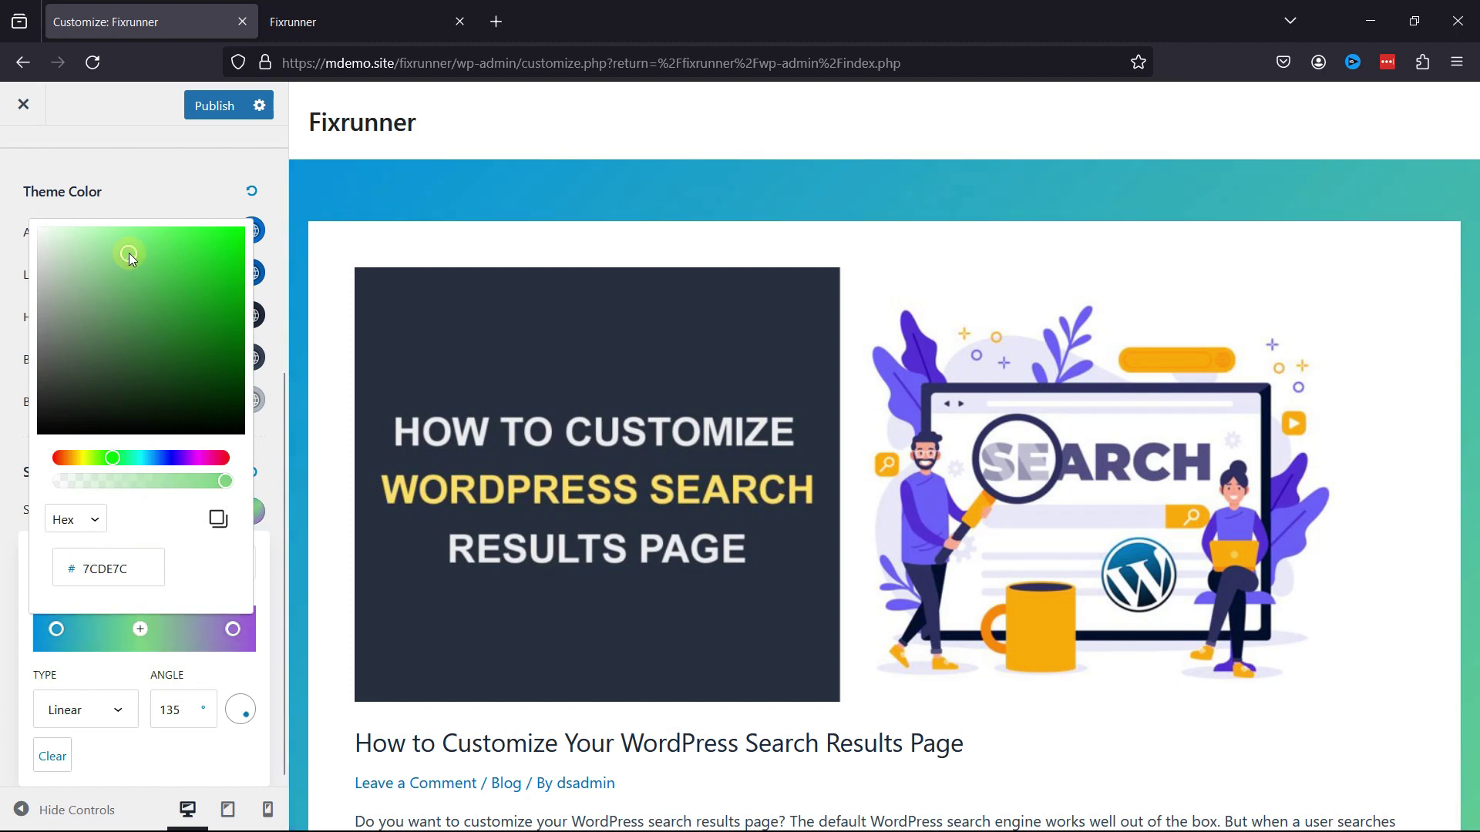
- Make the right gradient stop bright yellow
{"action": "left_click", "coordinate": [233, 629]}
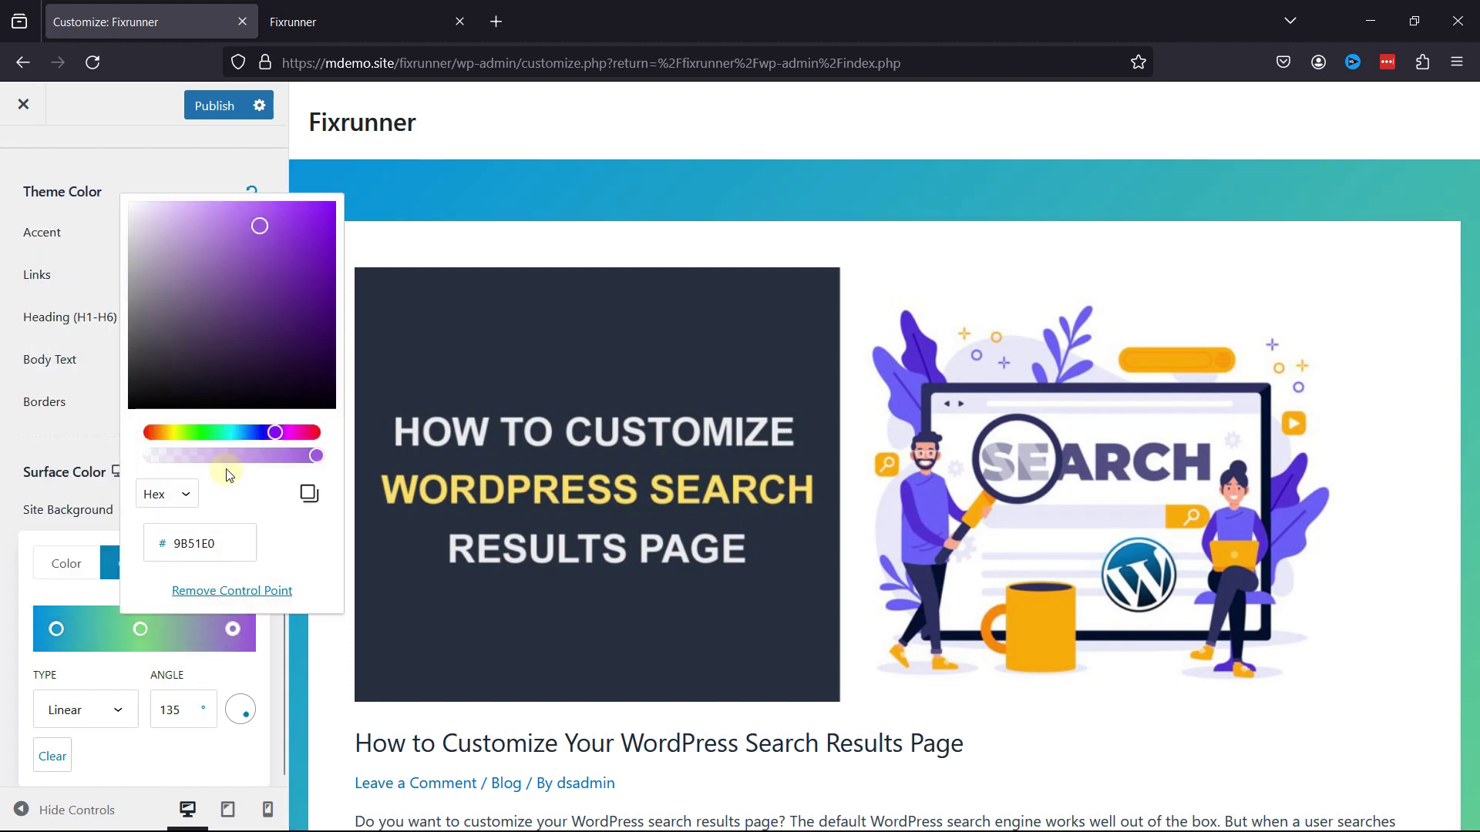
{"action": "left_click_drag", "start_coordinate": [239, 317], "coordinate": [326, 373]}
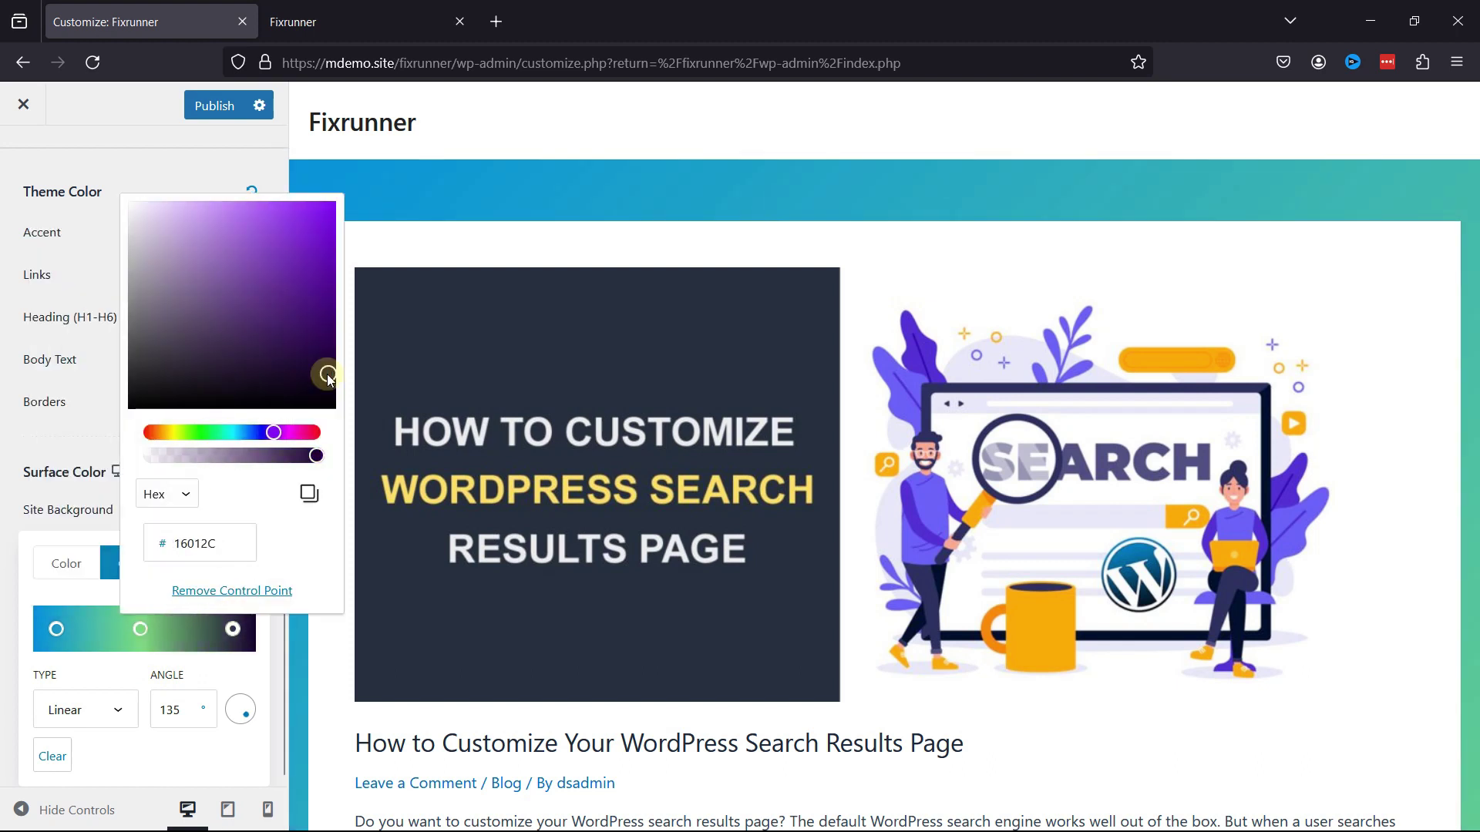
{"action": "left_click", "coordinate": [175, 432]}
{"action": "left_click_drag", "start_coordinate": [276, 344], "coordinate": [285, 206]}
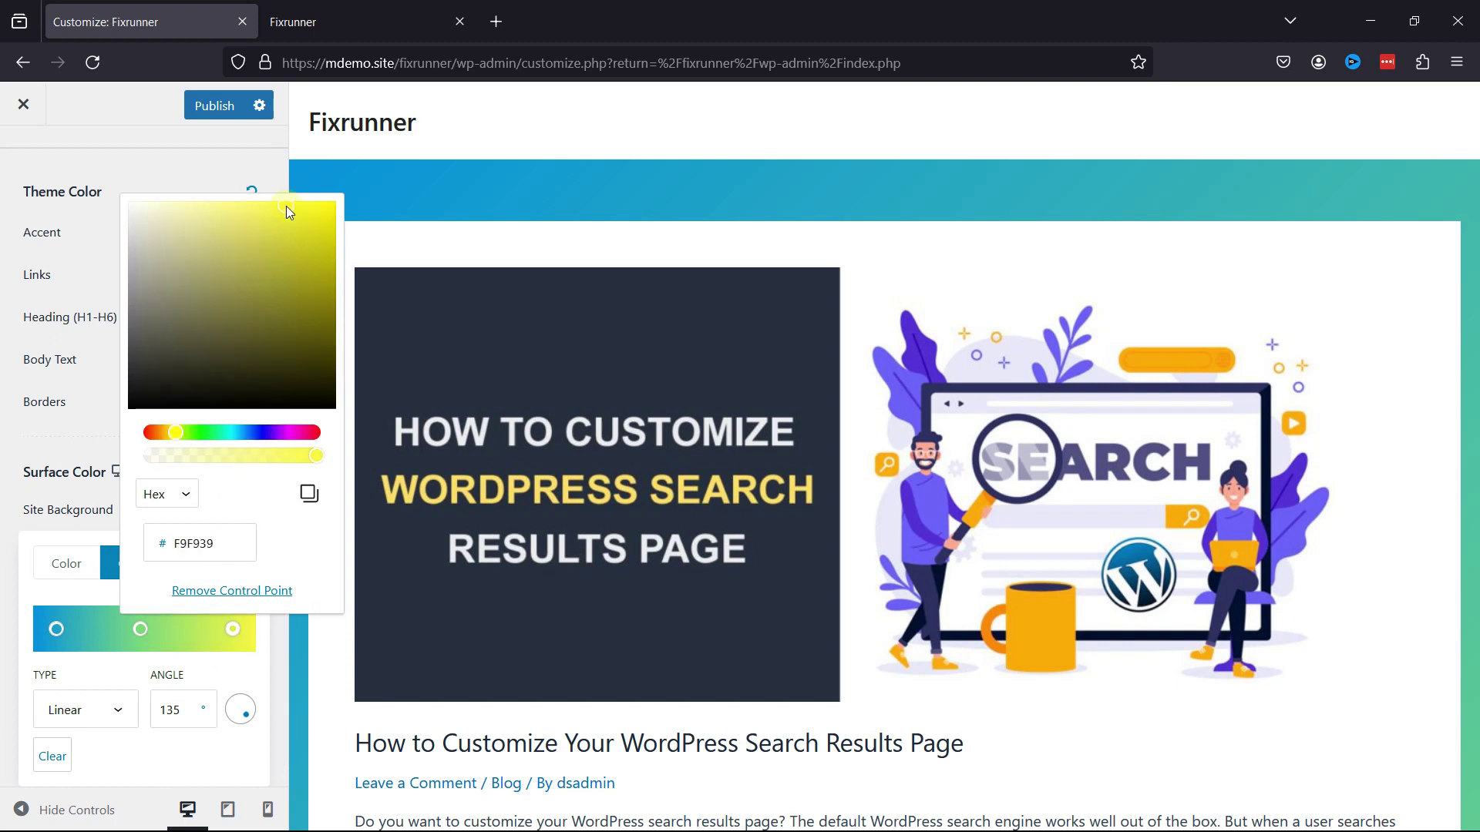
{"action": "left_click", "coordinate": [215, 757]}
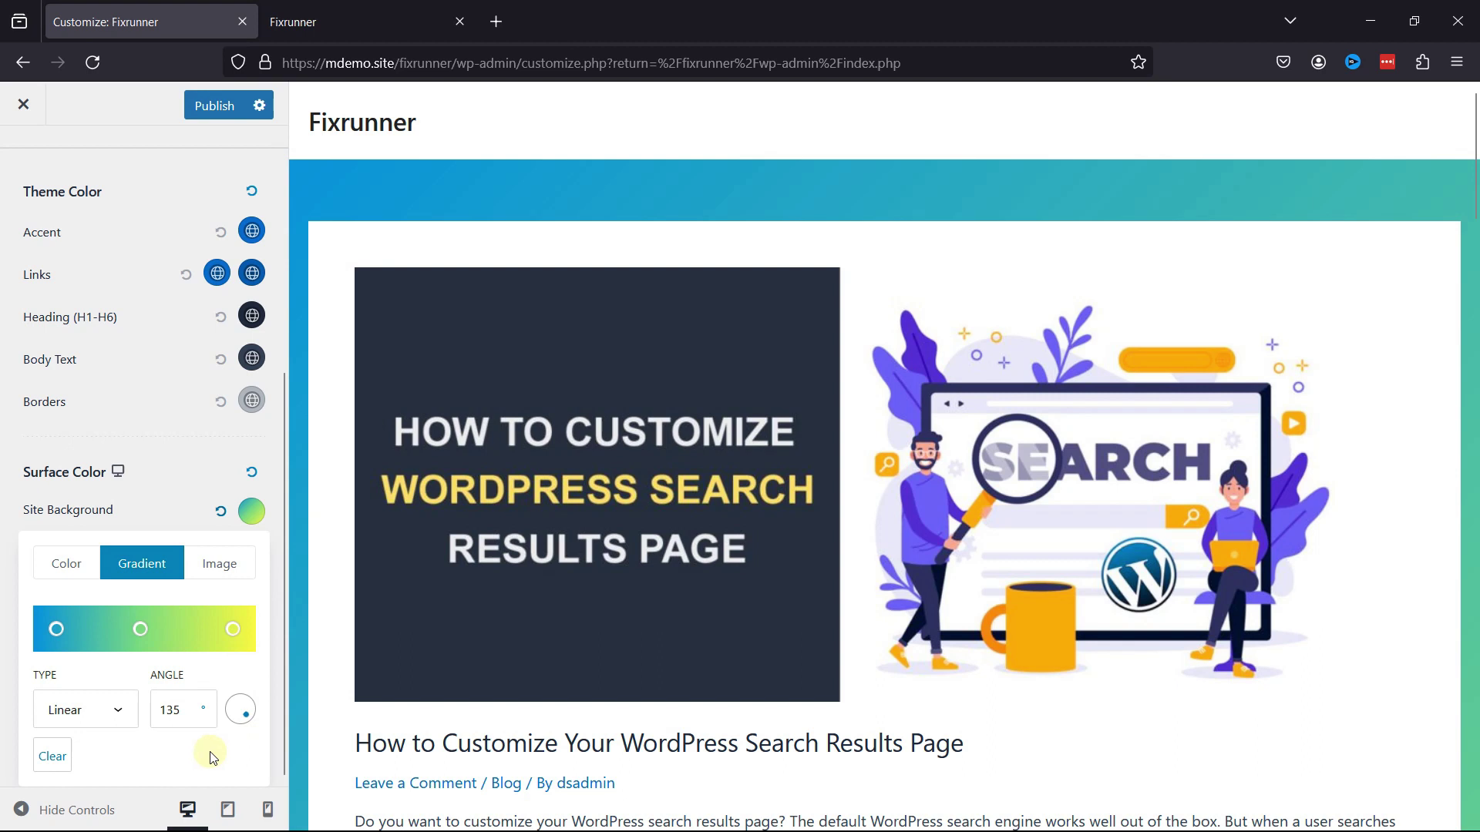
- Try a radial gradient type, then set it back to linear at 90°
{"action": "left_click", "coordinate": [119, 713]}
{"action": "left_click", "coordinate": [86, 773]}
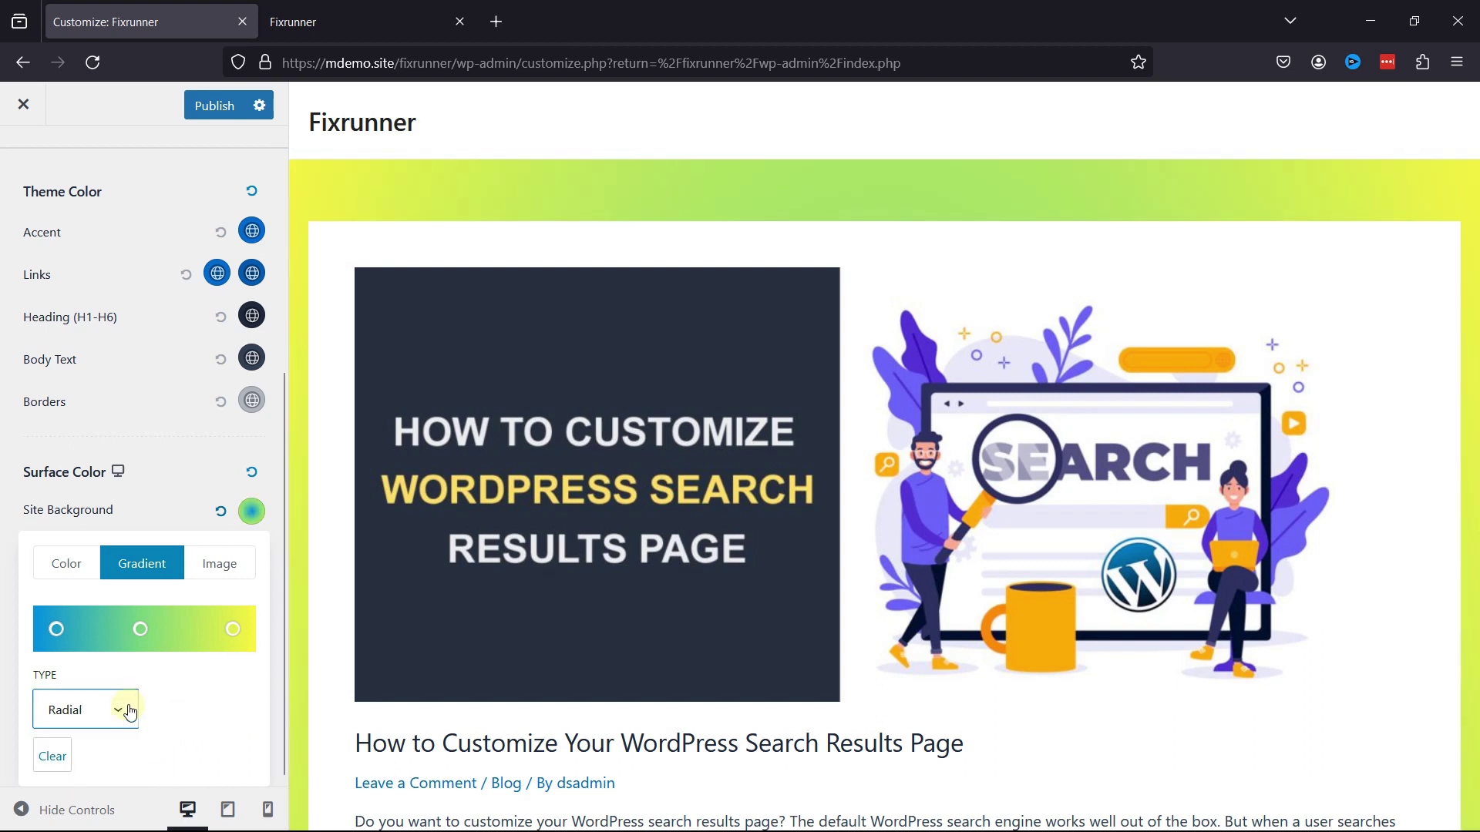
{"action": "left_click", "coordinate": [116, 709]}
{"action": "left_click", "coordinate": [96, 742]}
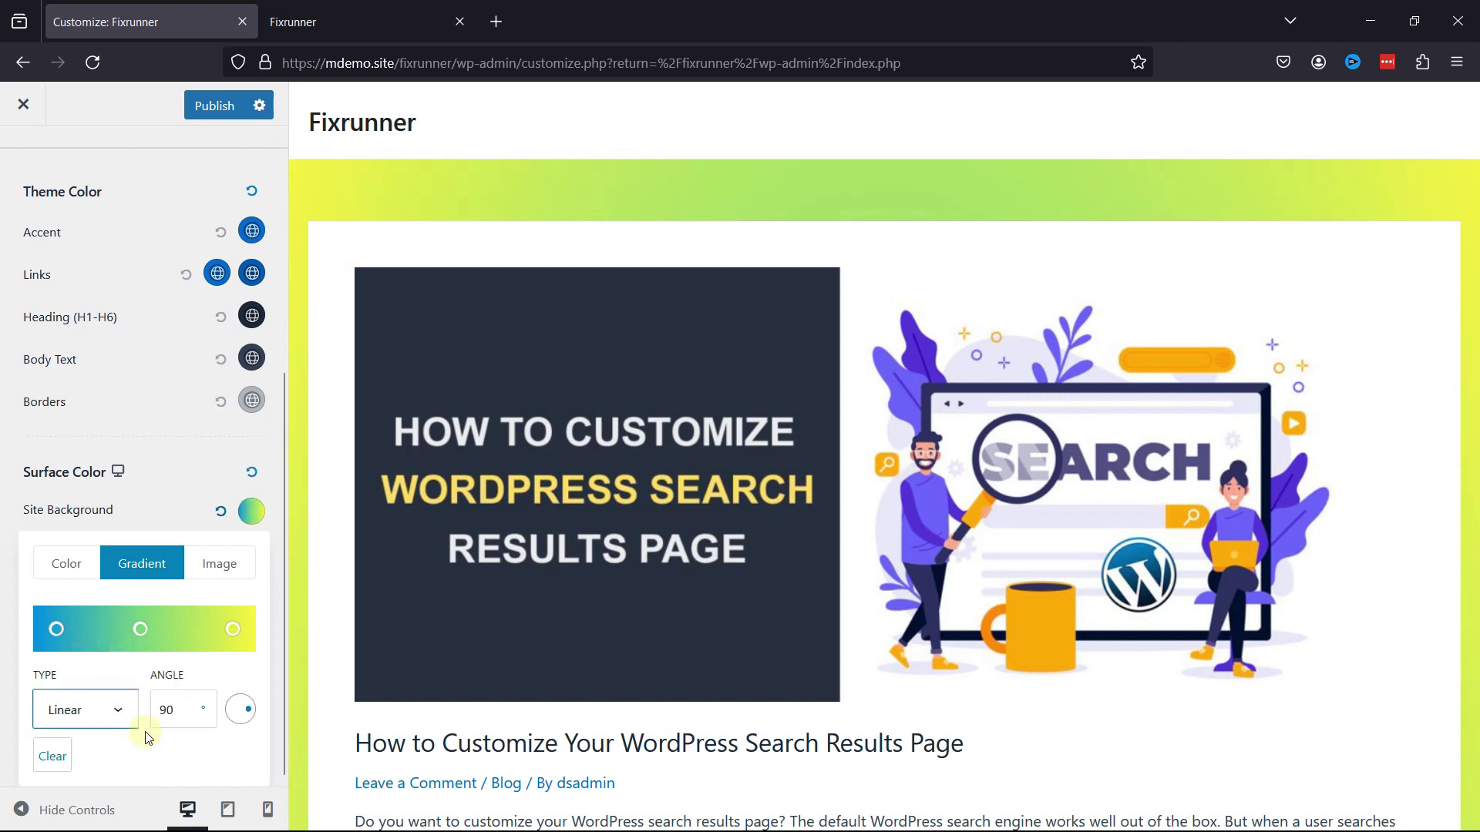
- Review the Image and Gradient tabs, close the picker, and reset Site Background to its default light grey
{"action": "left_click", "coordinate": [217, 570]}
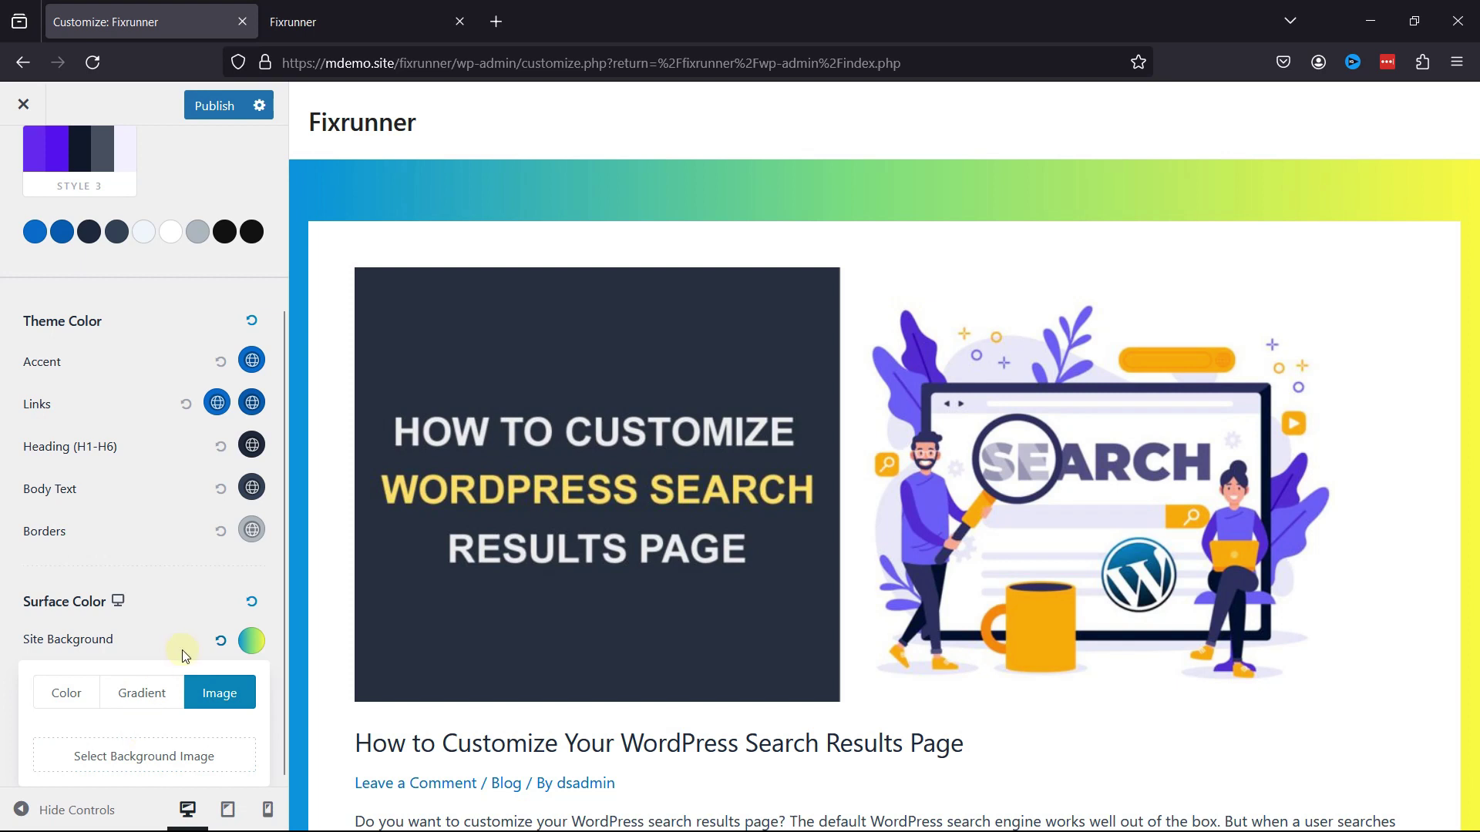
{"action": "left_click", "coordinate": [143, 694]}
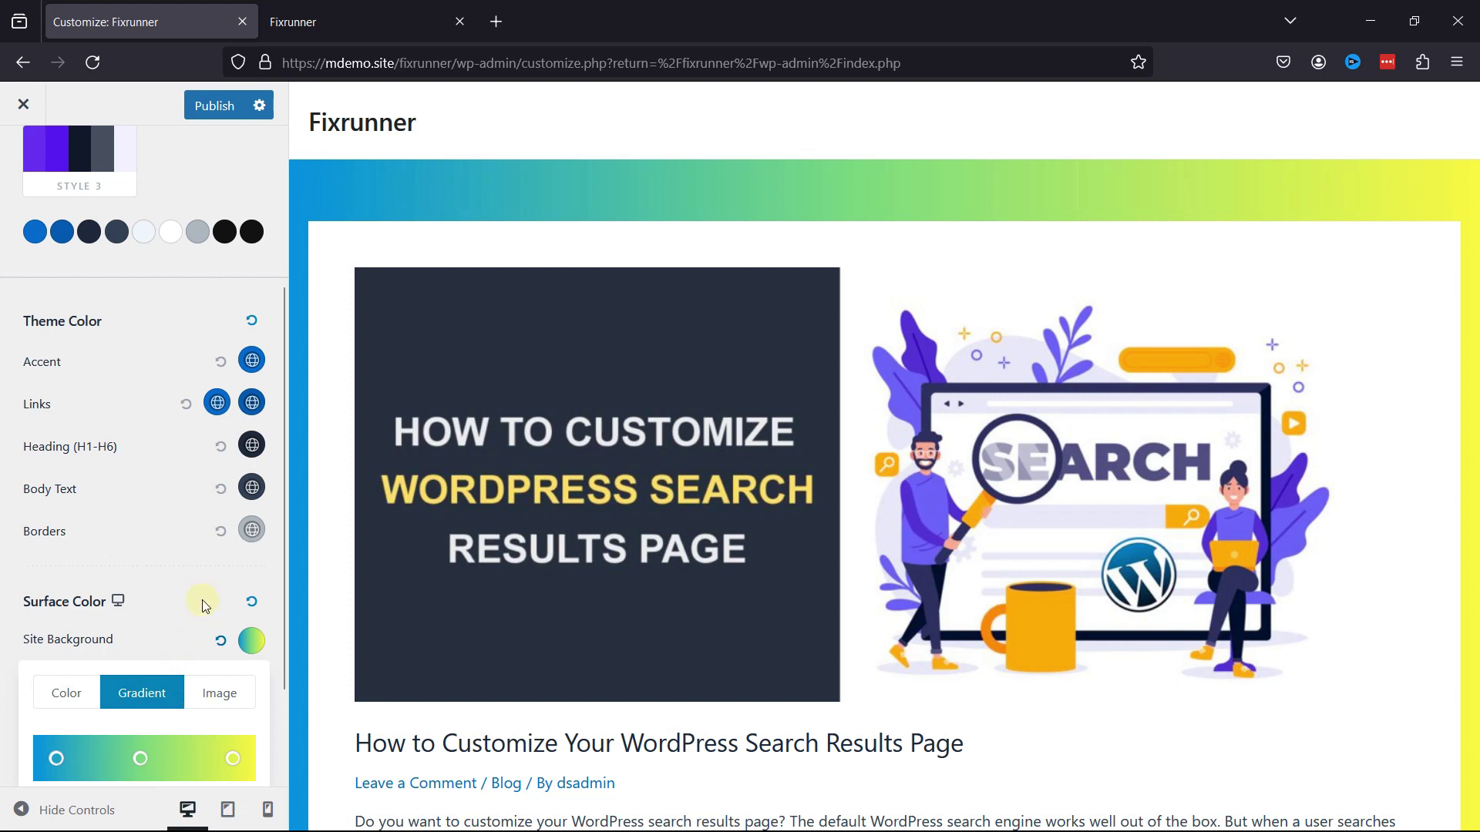
{"action": "left_click", "coordinate": [191, 571]}
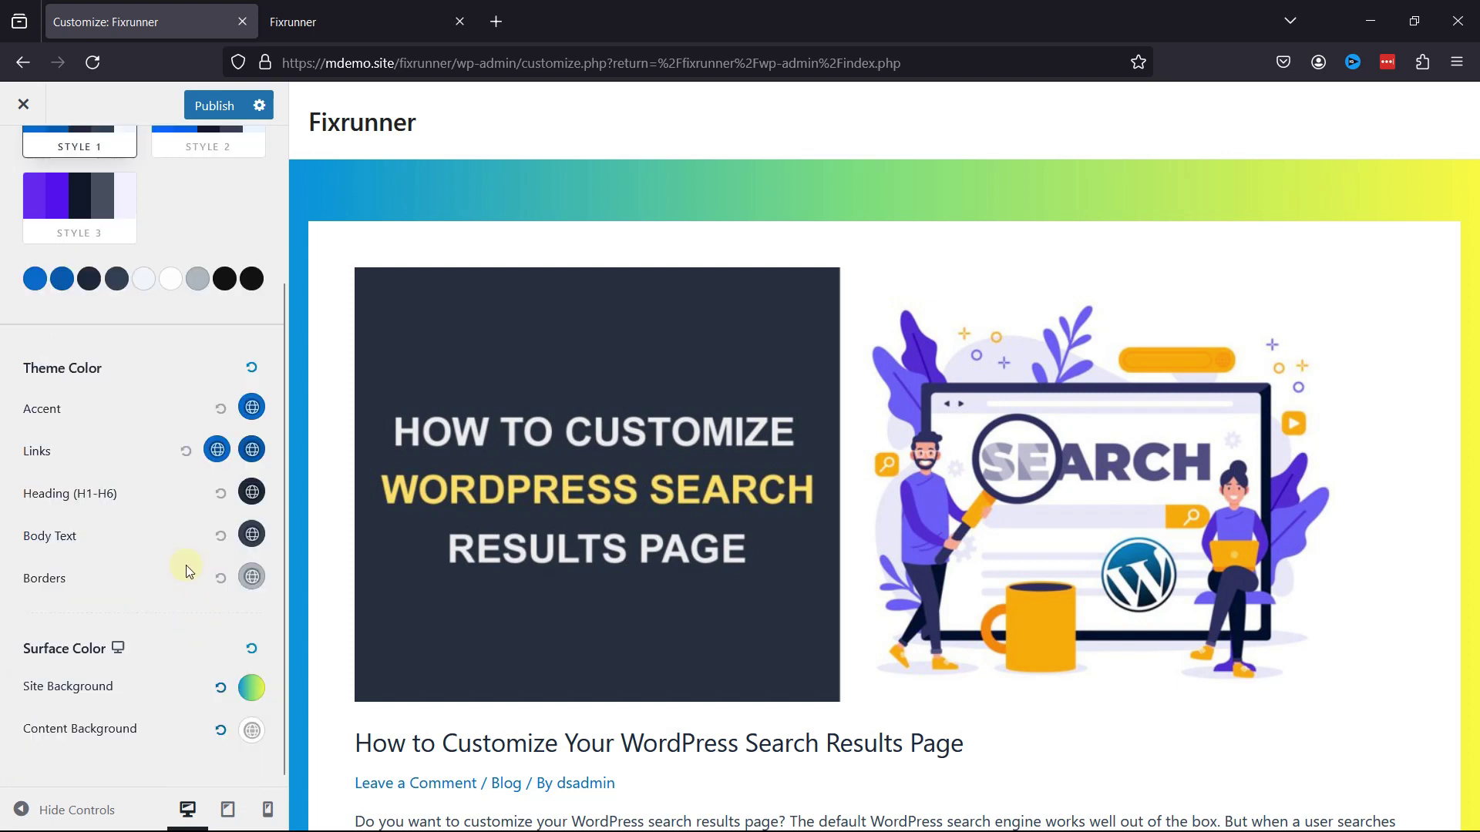
{"action": "left_click", "coordinate": [220, 686]}
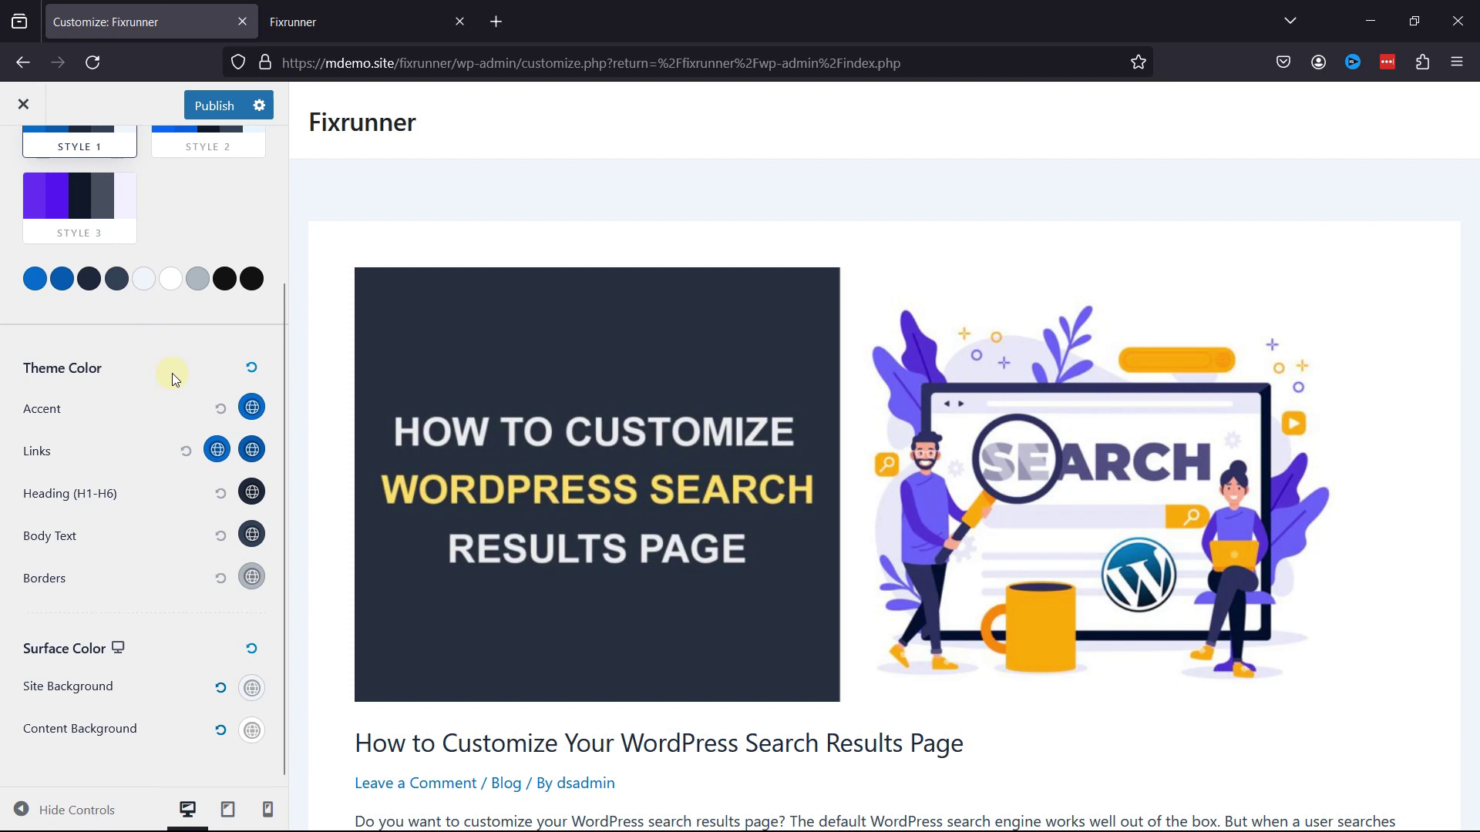
- Back out of Global settings to the Customizer's top-level menu for Additional CSS
{"action": "scroll", "coordinate": [173, 373], "scroll_direction": "up", "scroll_amount": 3}
{"action": "left_click", "coordinate": [12, 161]}
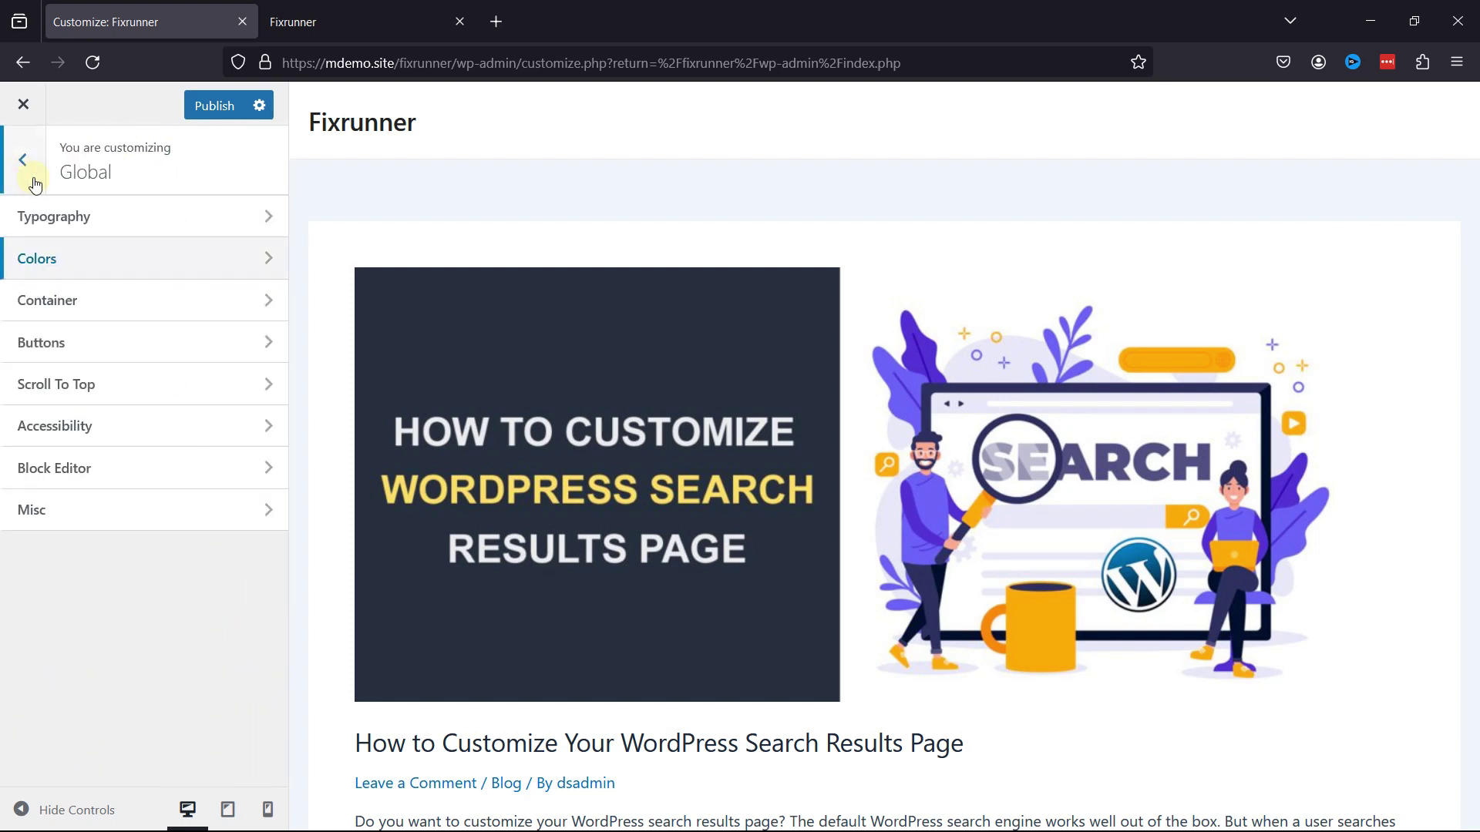
{"action": "left_click", "coordinate": [23, 160]}
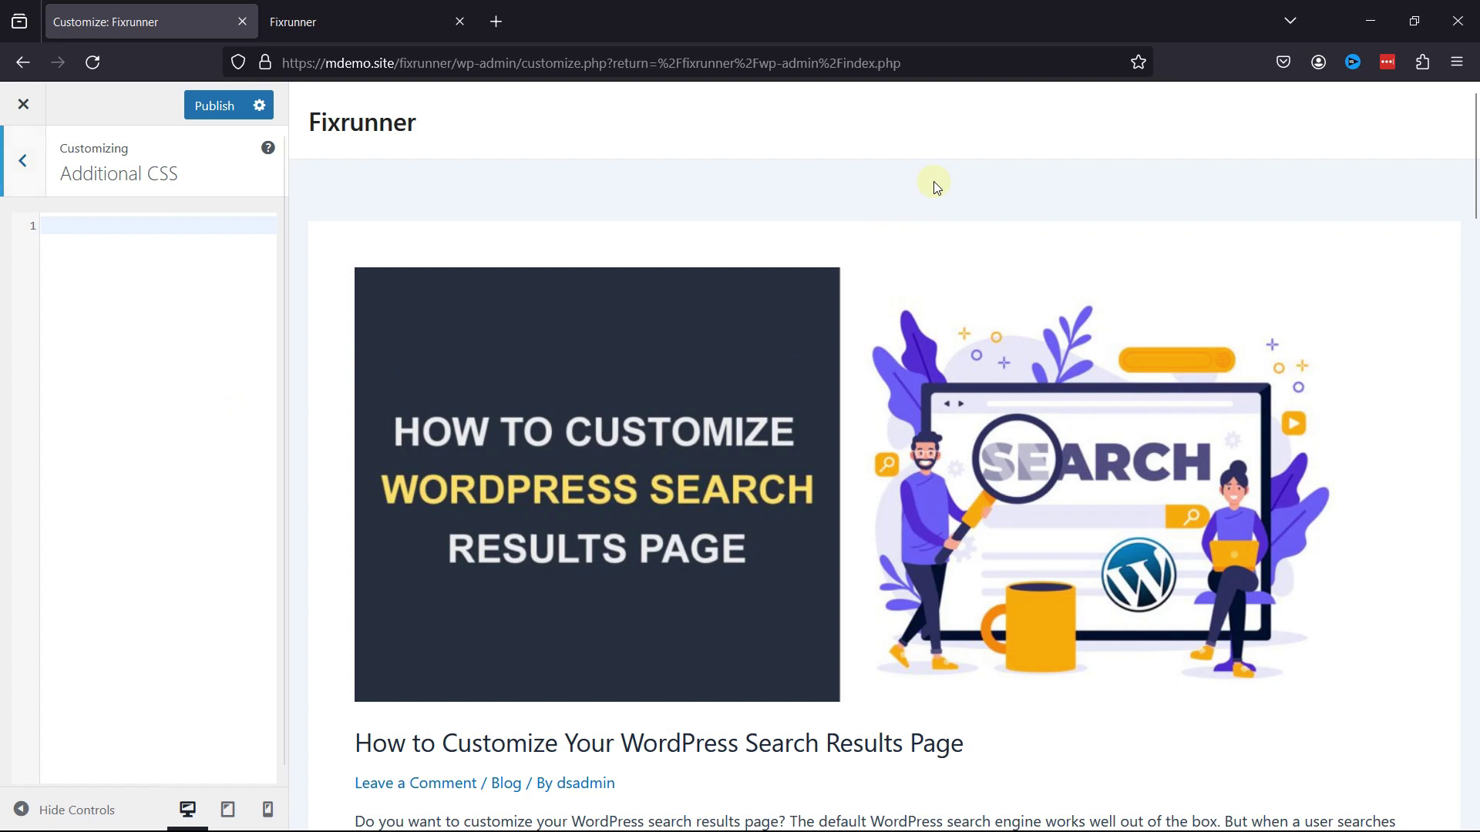
- Inspect the preview with the element picker and select the div#content site-content element
{"action": "right_click", "coordinate": [934, 183]}
{"action": "left_click", "coordinate": [994, 430]}
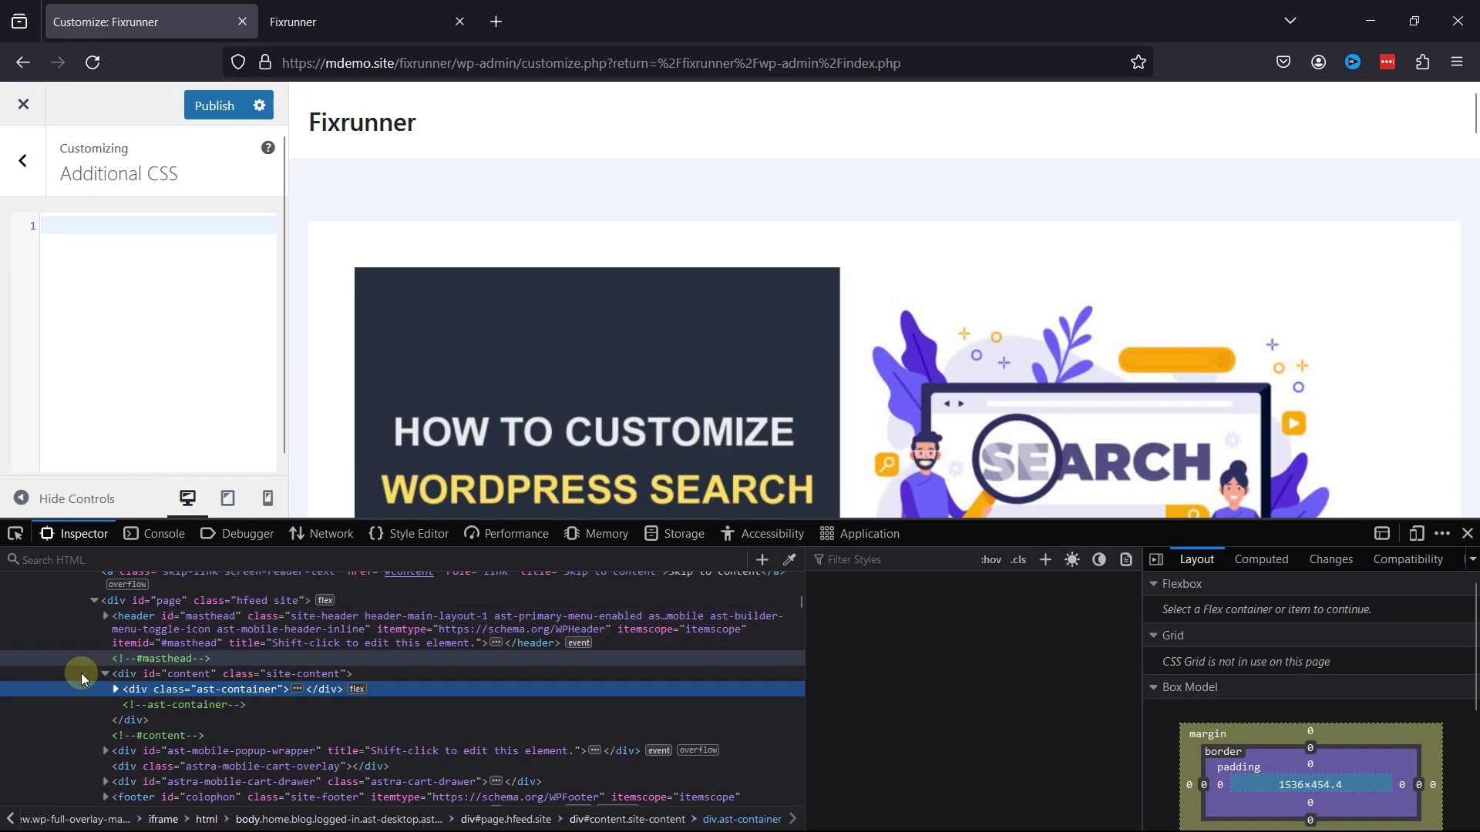
{"action": "left_click", "coordinate": [15, 535]}
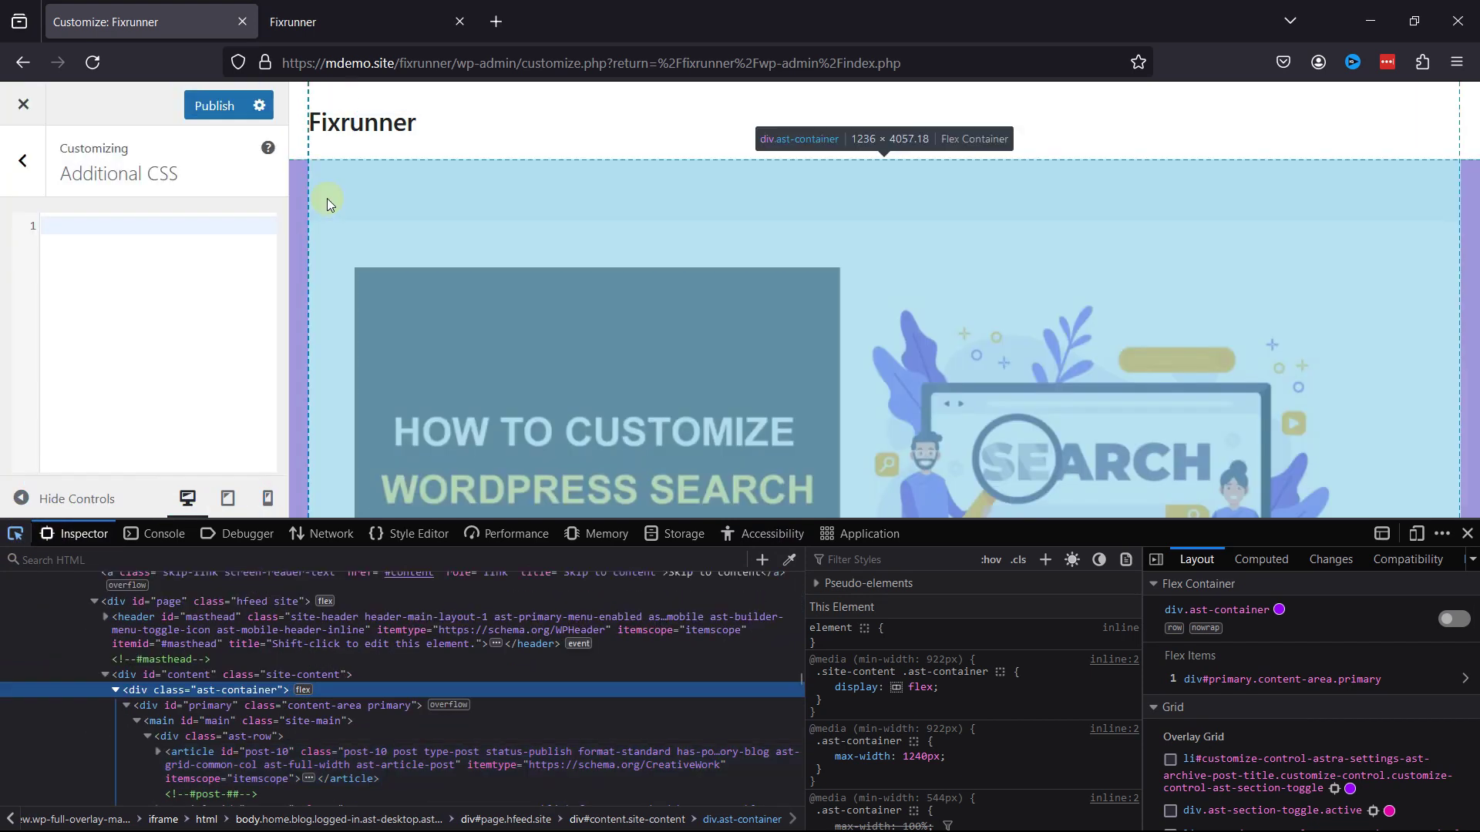
{"action": "left_click", "coordinate": [328, 202]}
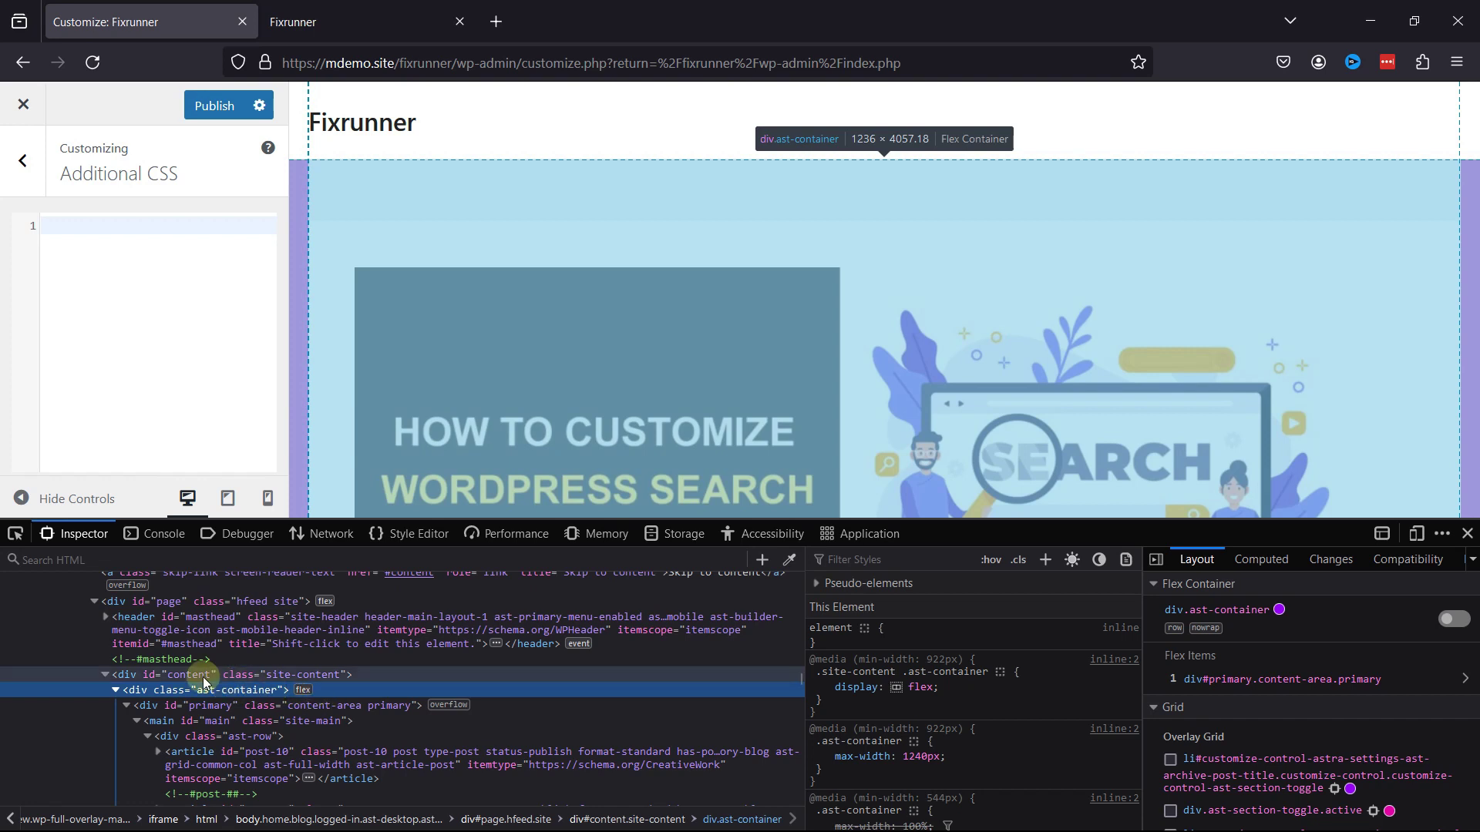
{"action": "left_click", "coordinate": [158, 672]}
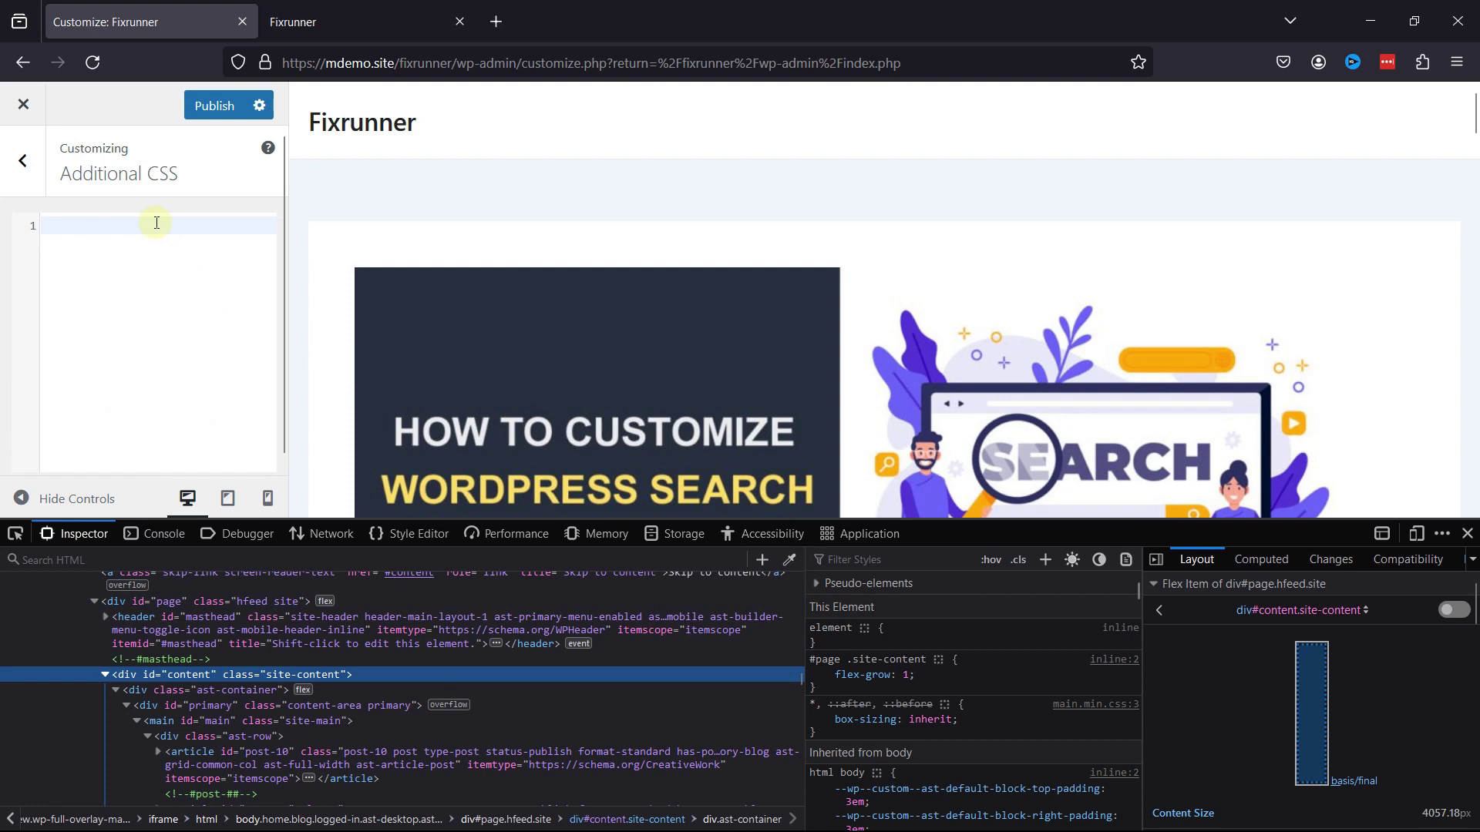
- Write the rule .site-content{ background-color: powderblue; } in Additional CSS using autocomplete
{"action": "type", "text": ".site"}
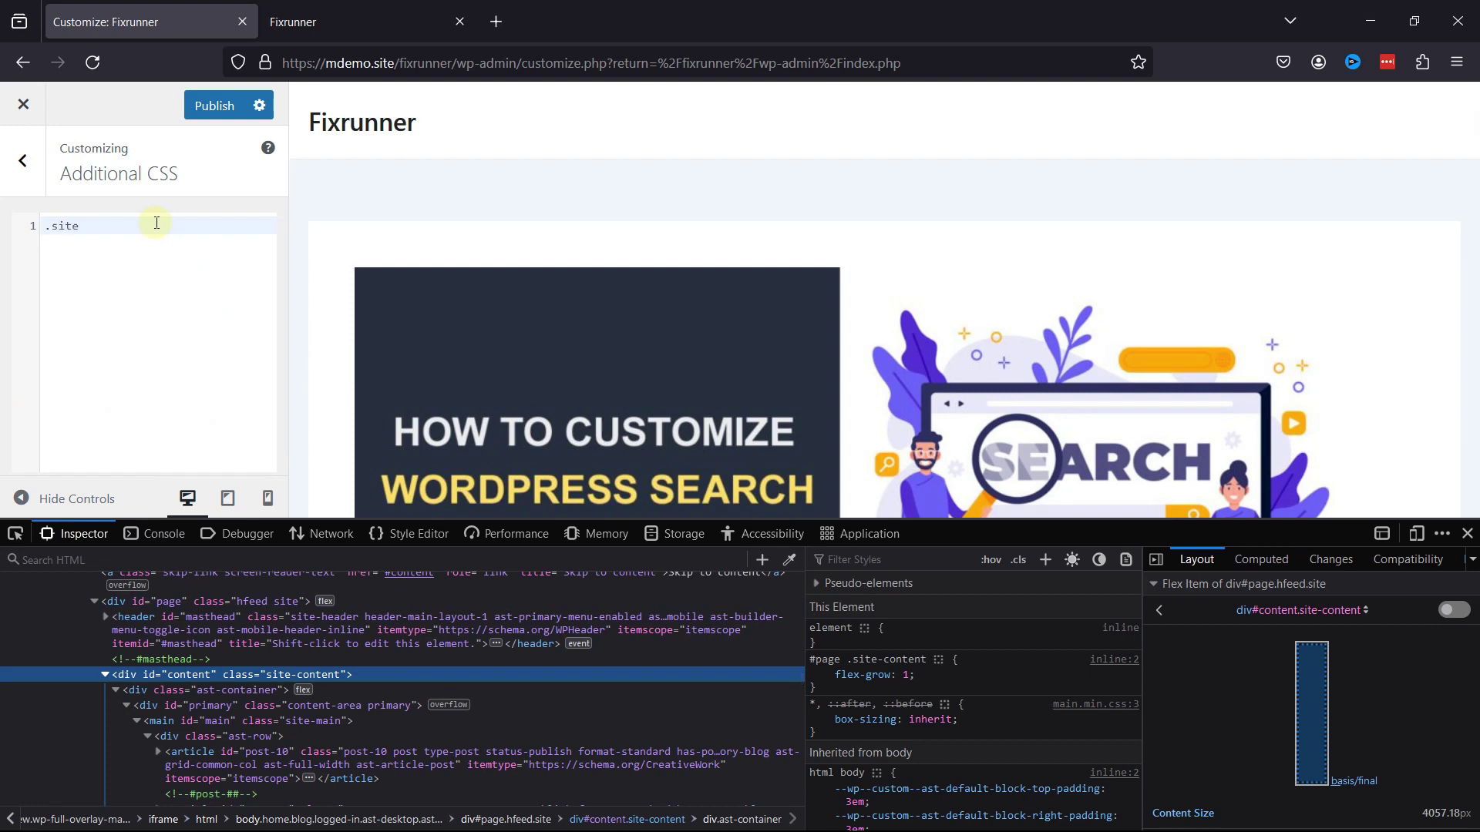
{"action": "type", "text": "-content{"}
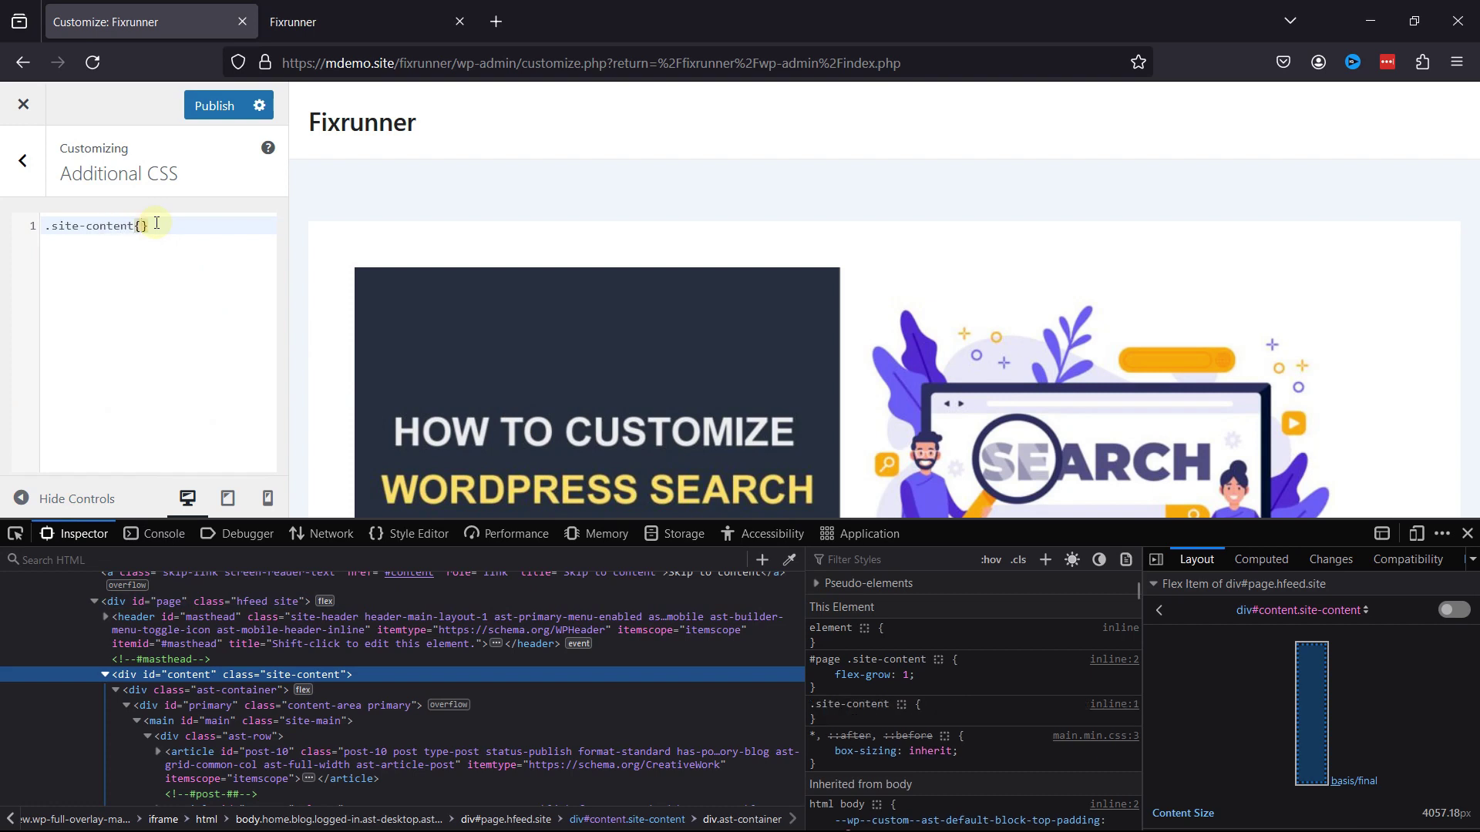
{"action": "key", "text": "Return"}
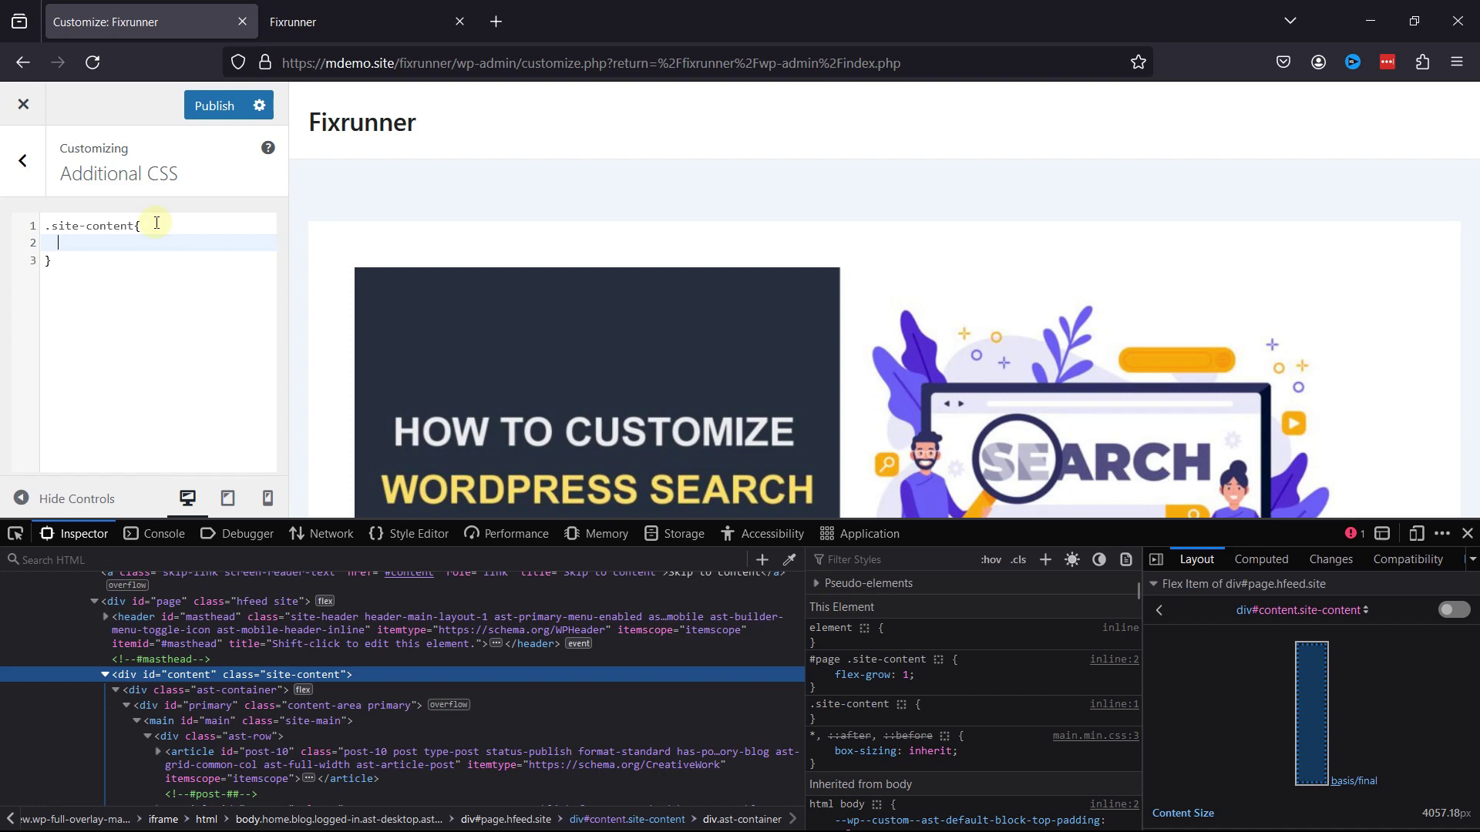
{"action": "type", "text": "back"}
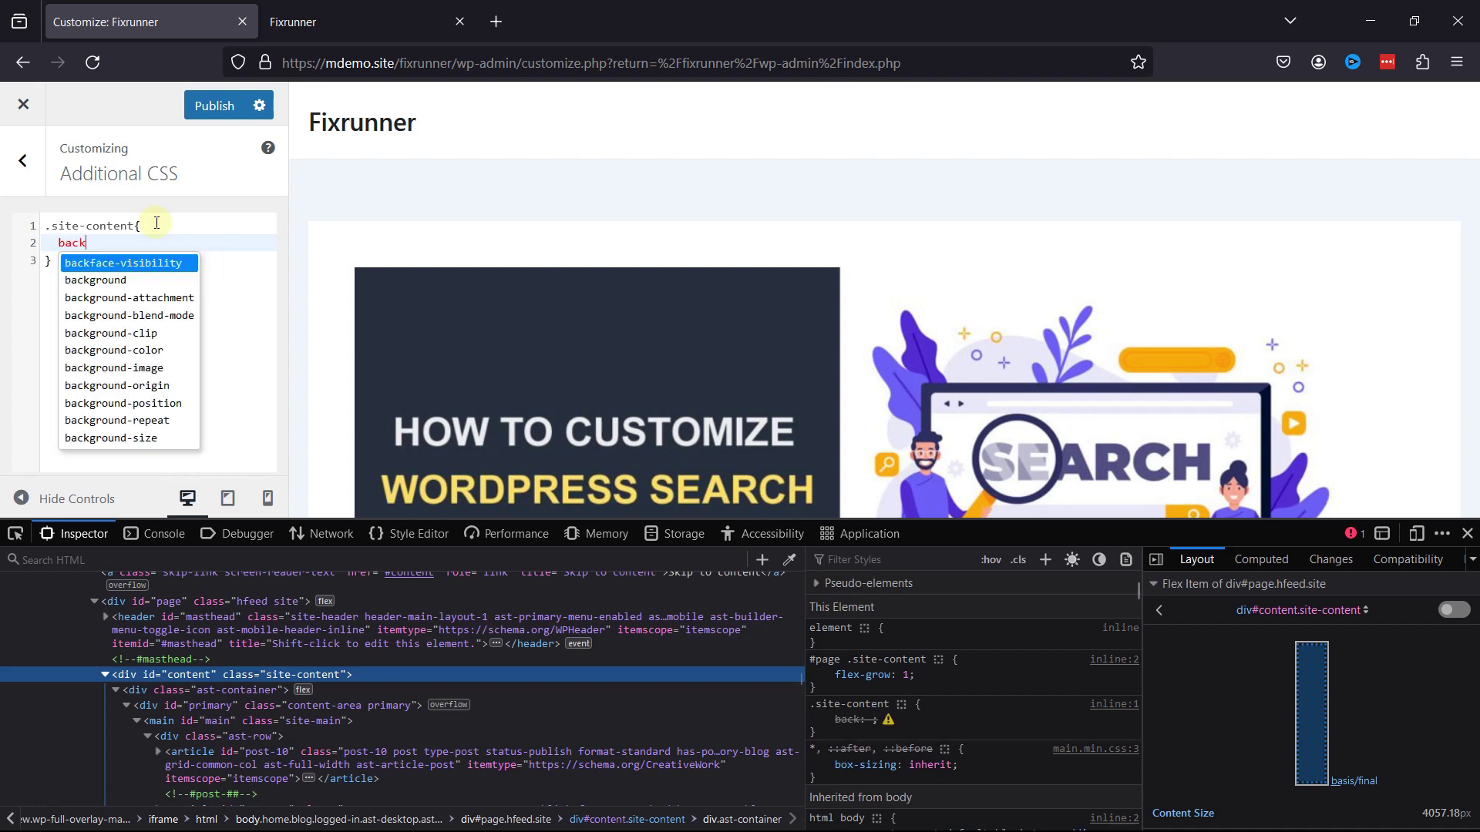
{"action": "type", "text": "ground"}
{"action": "key", "text": "Down"}
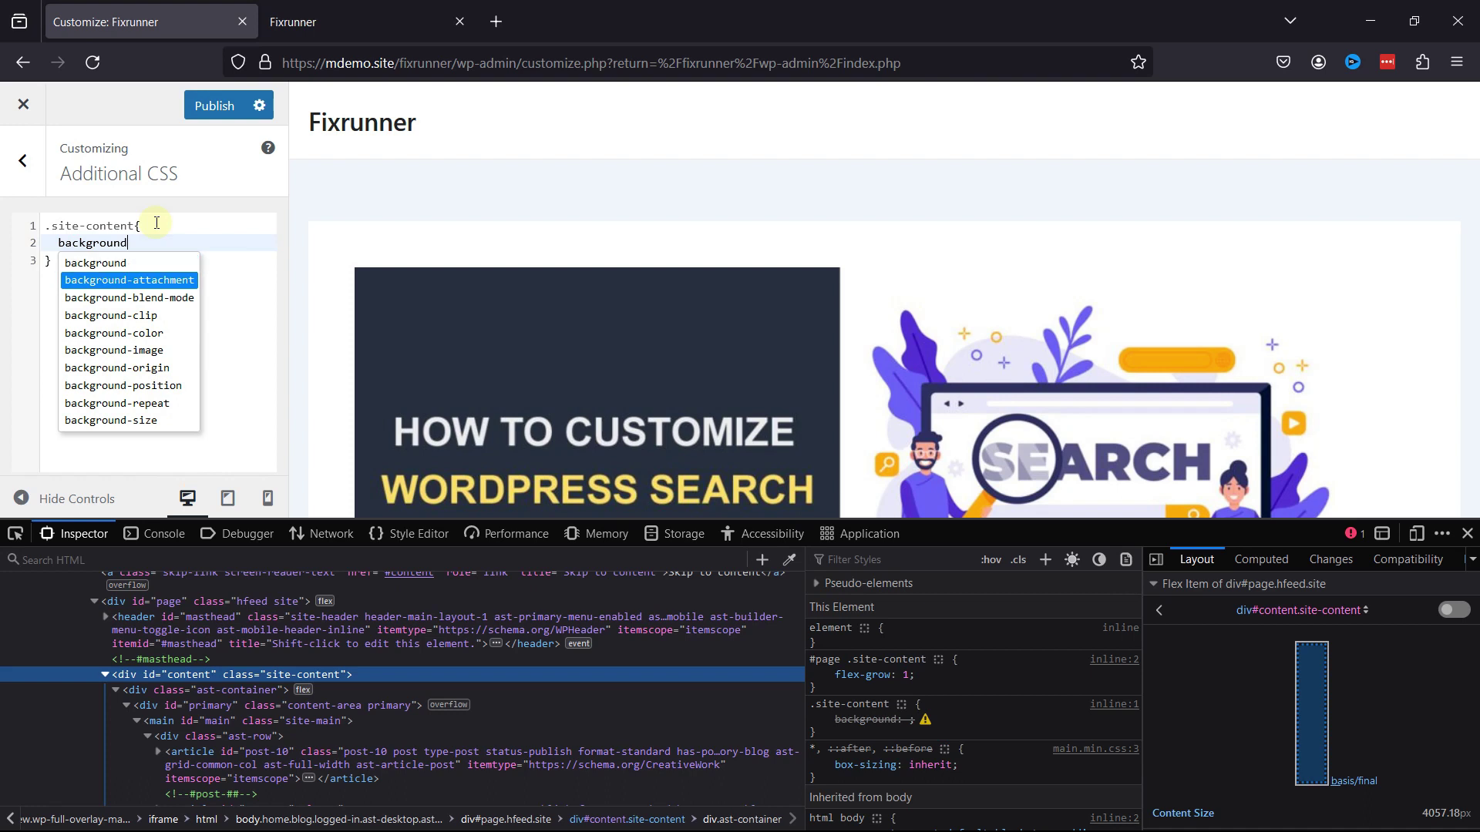
{"action": "key", "text": "Down"}
{"action": "key", "text": "Down"}
{"action": "key", "text": "Down"}
{"action": "key", "text": "Return"}
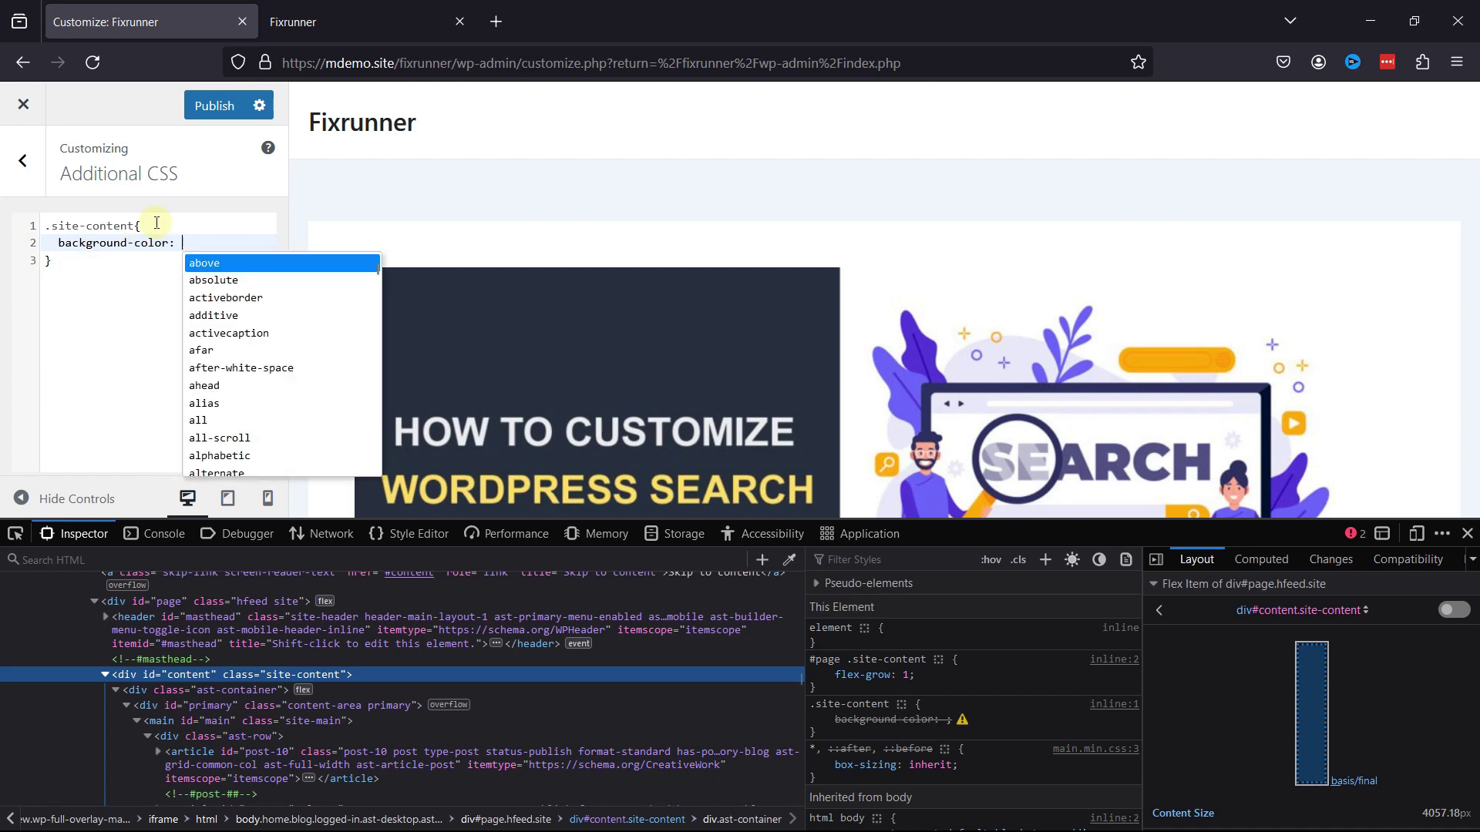
{"action": "type", "text": "po"}
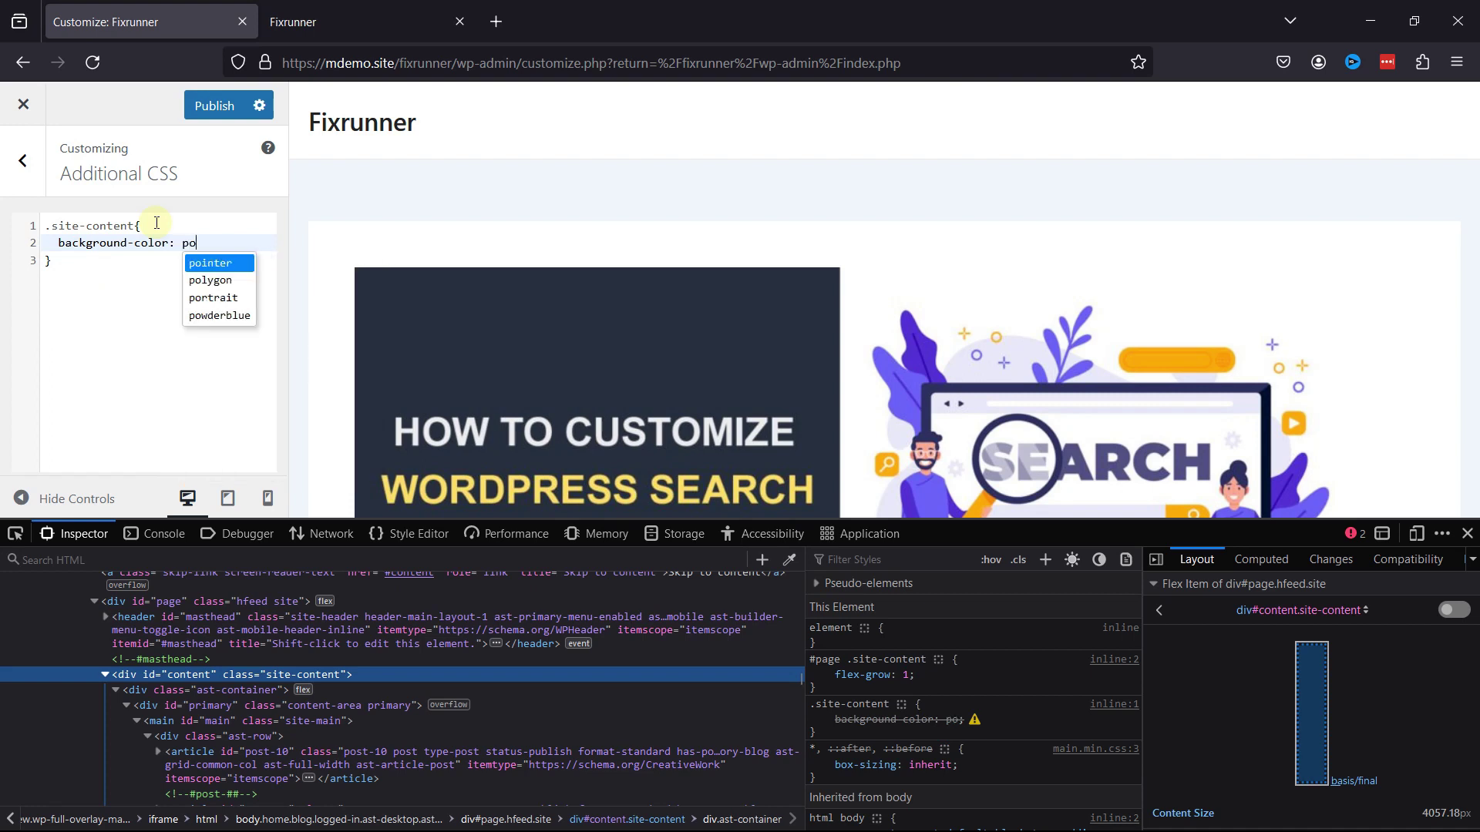
{"action": "type", "text": "w"}
{"action": "key", "text": "Return"}
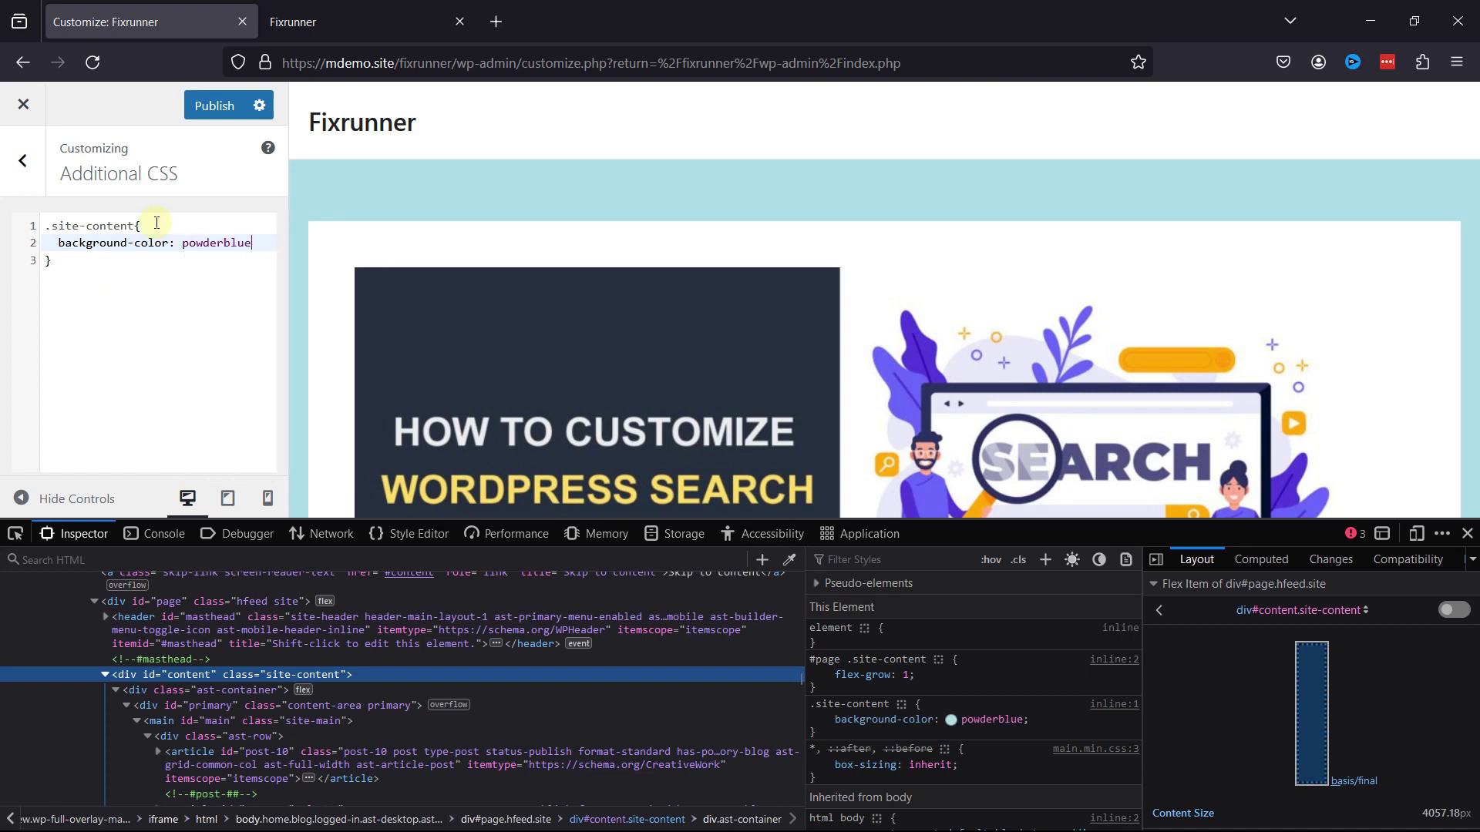
{"action": "type", "text": ";"}
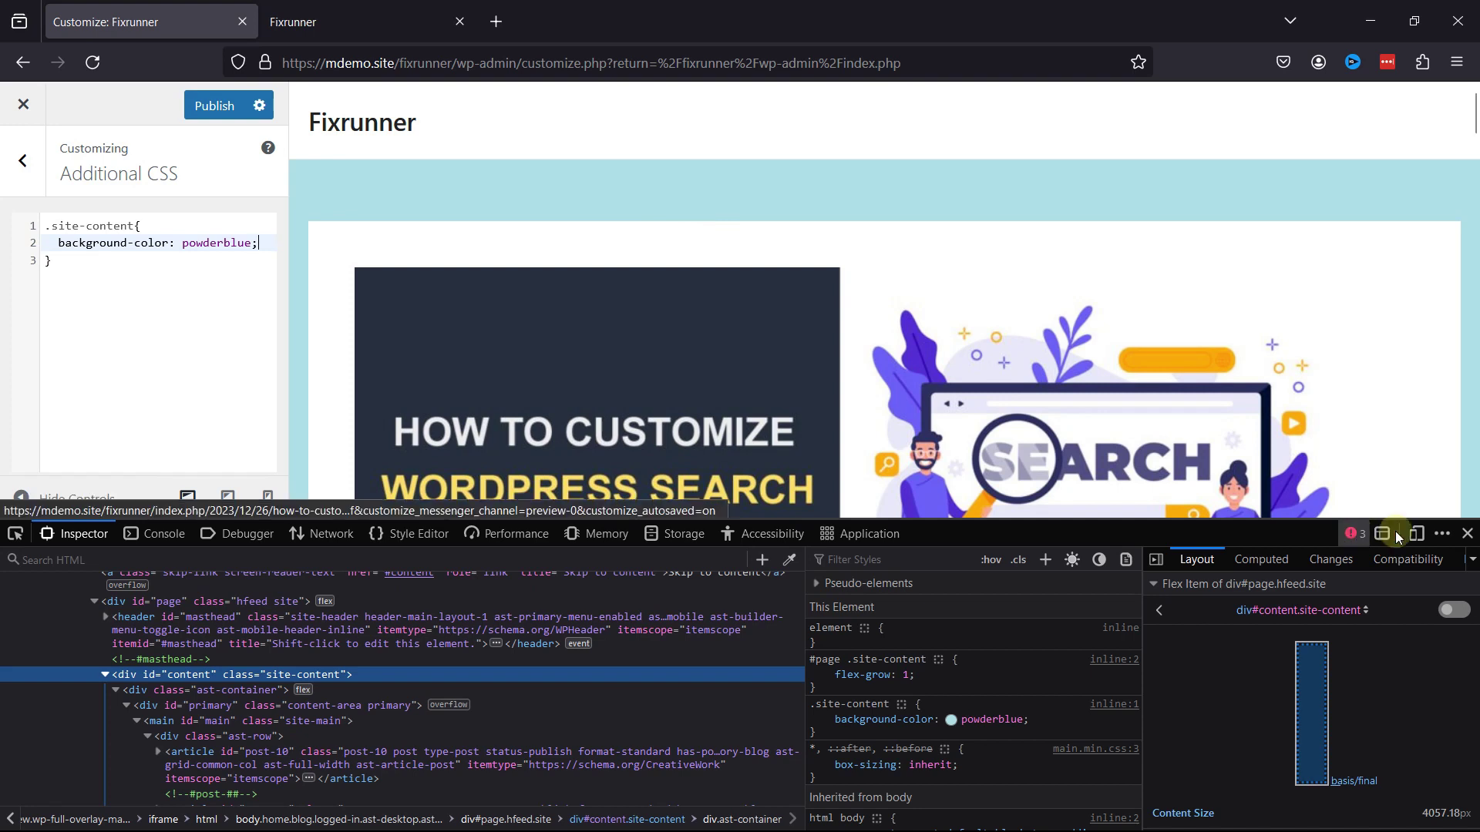
- Close the developer tools, delete all the custom CSS, and exit the Customizer without saving
{"action": "left_click", "coordinate": [1468, 533]}
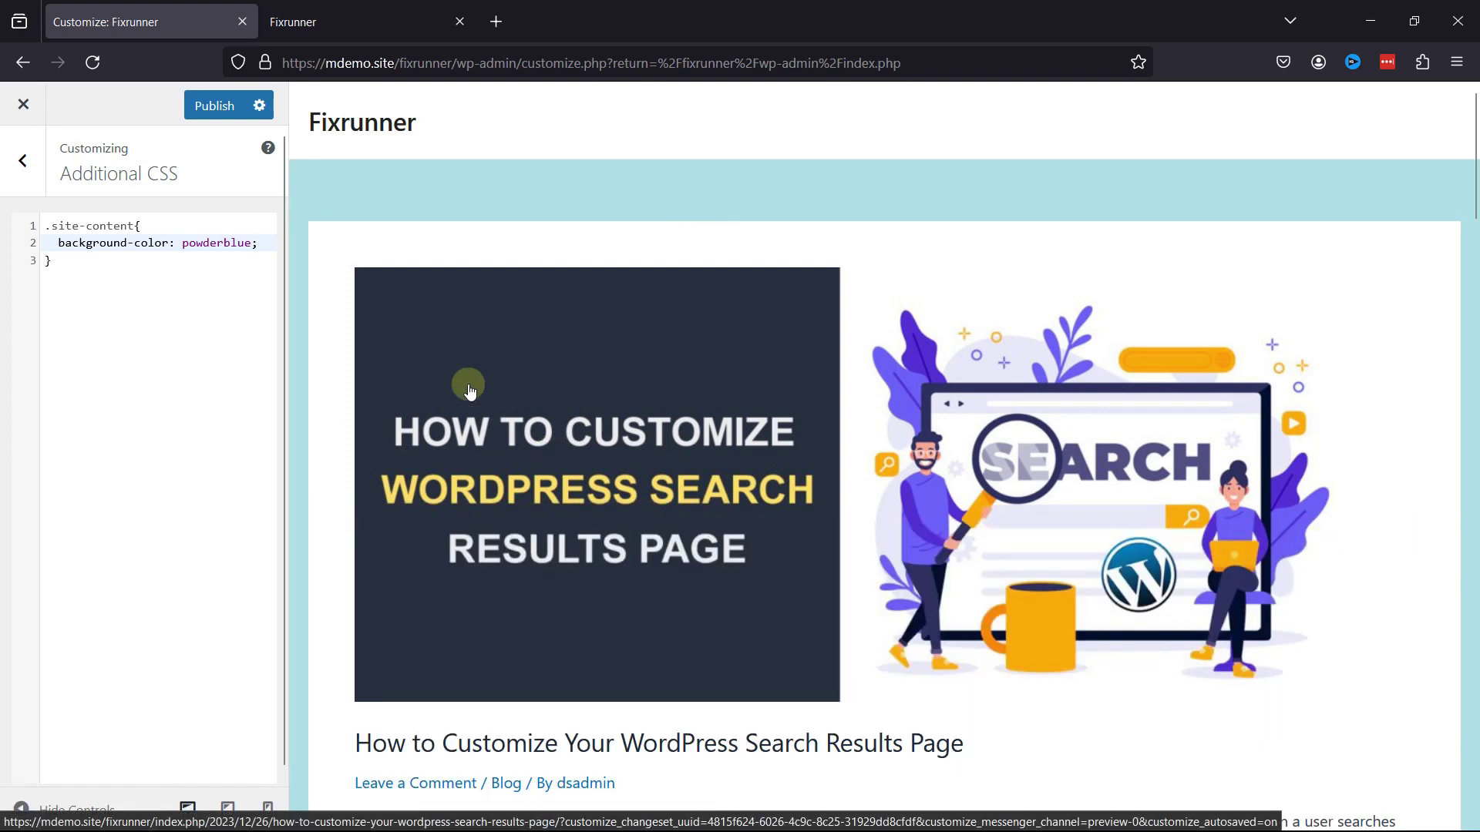
{"action": "key", "text": "ctrl+a"}
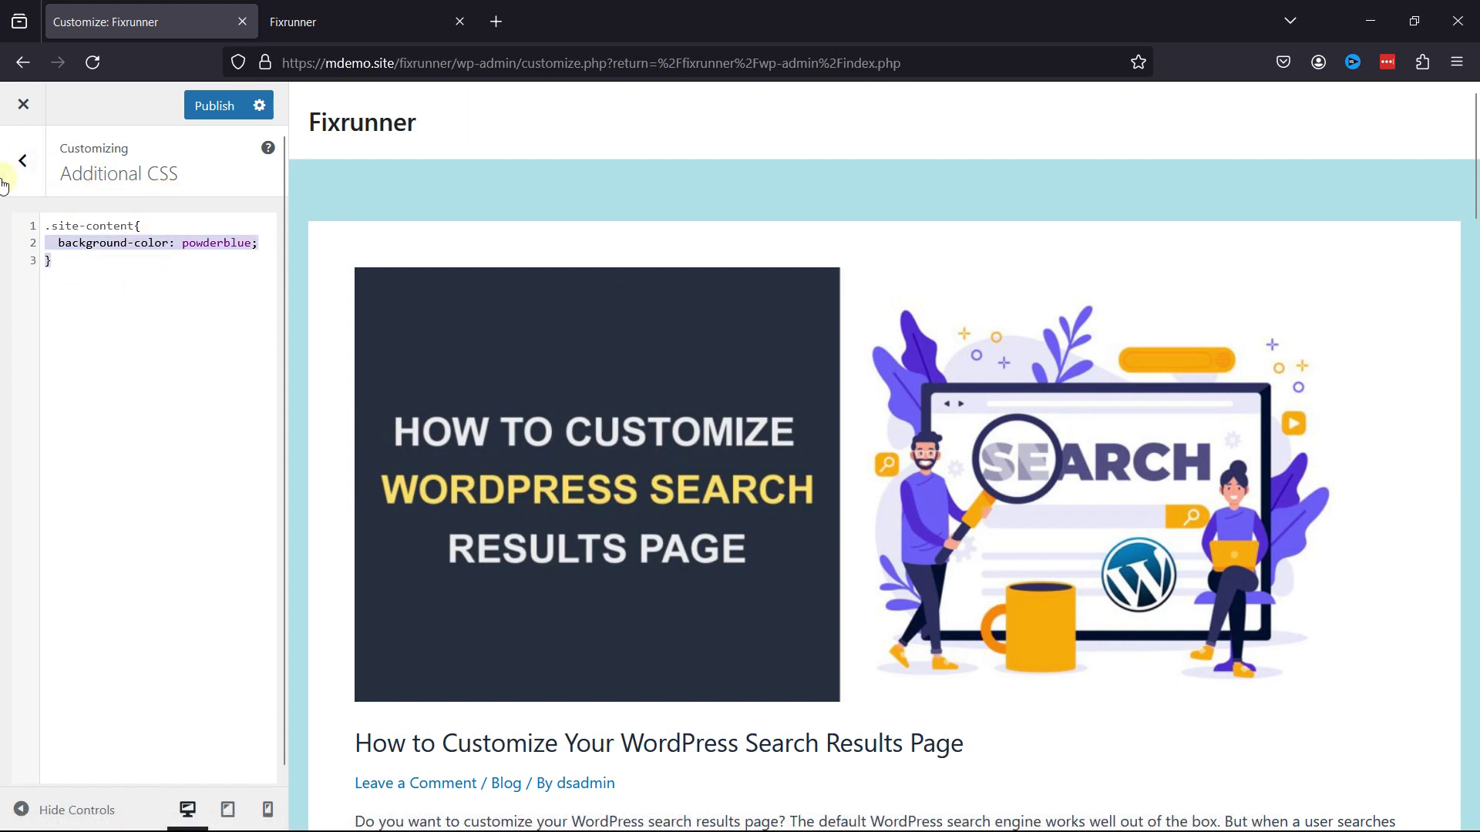
{"action": "key", "text": "BackSpace"}
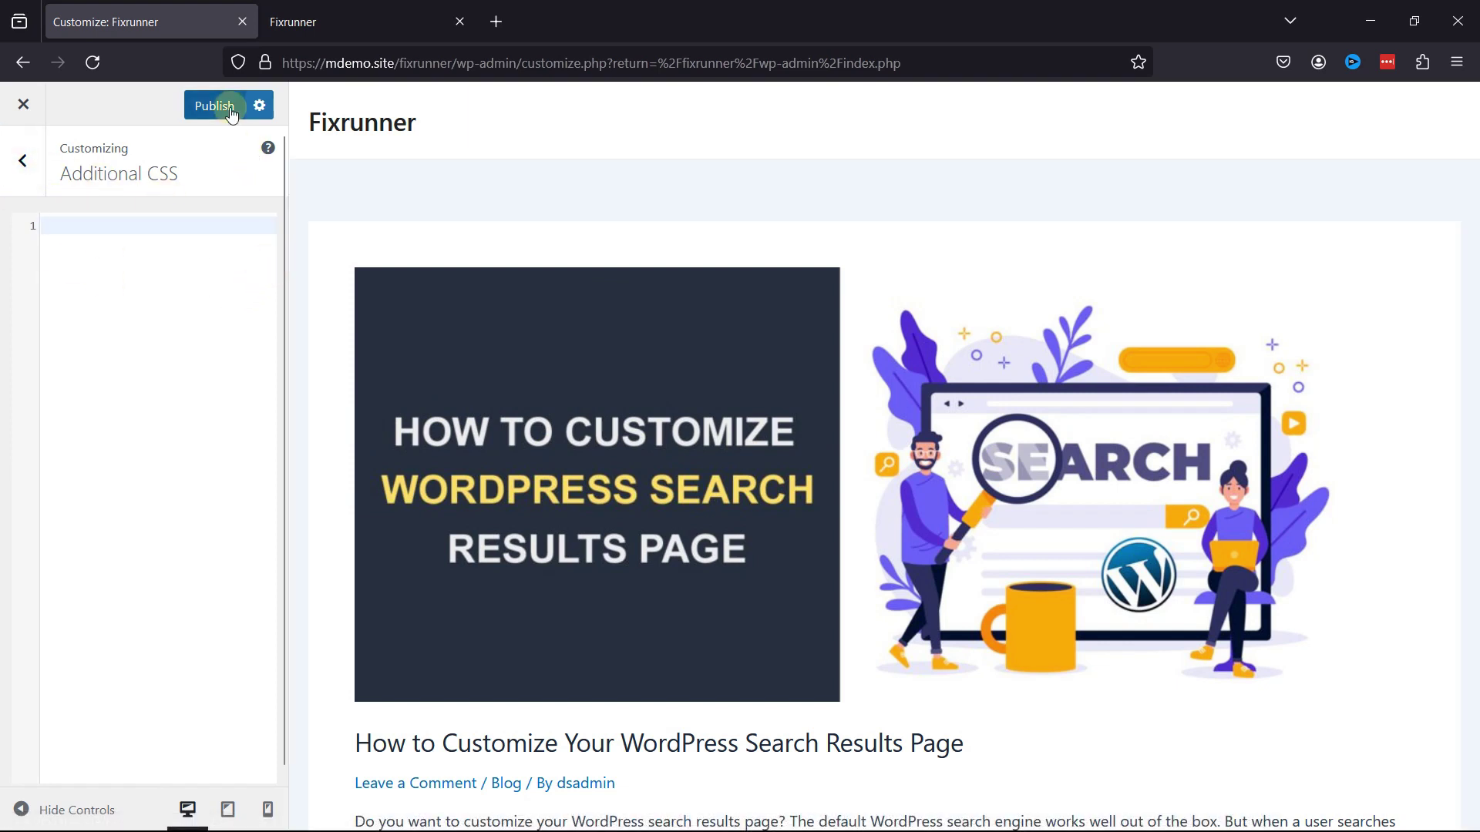
{"action": "left_click", "coordinate": [23, 104]}
{"action": "left_click", "coordinate": [832, 487]}
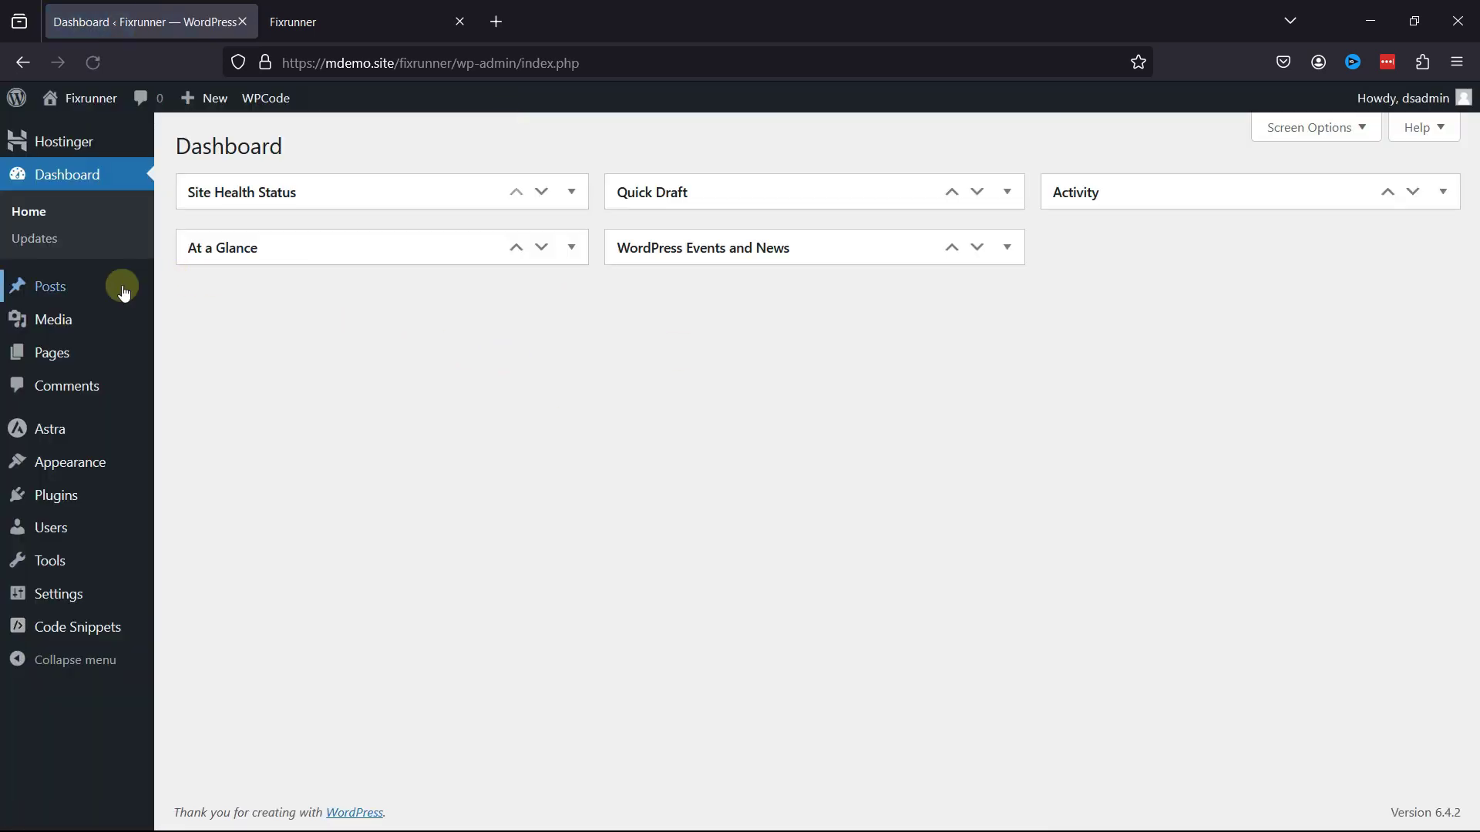
- Start a new post titled 'Blog'
{"action": "mouse_move", "coordinate": [146, 287]}
{"action": "left_click", "coordinate": [222, 319]}
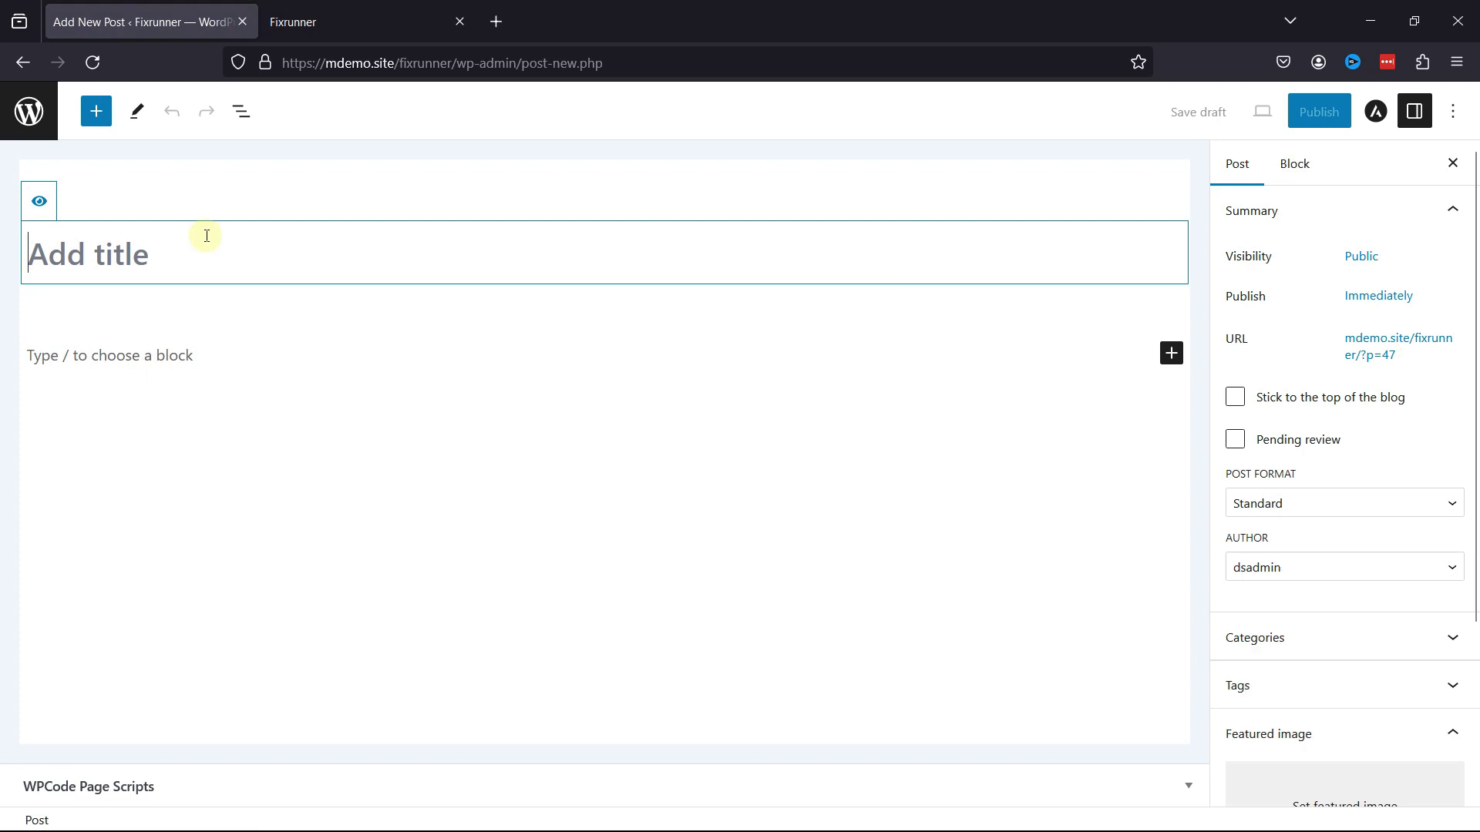
{"action": "type", "text": "Blog"}
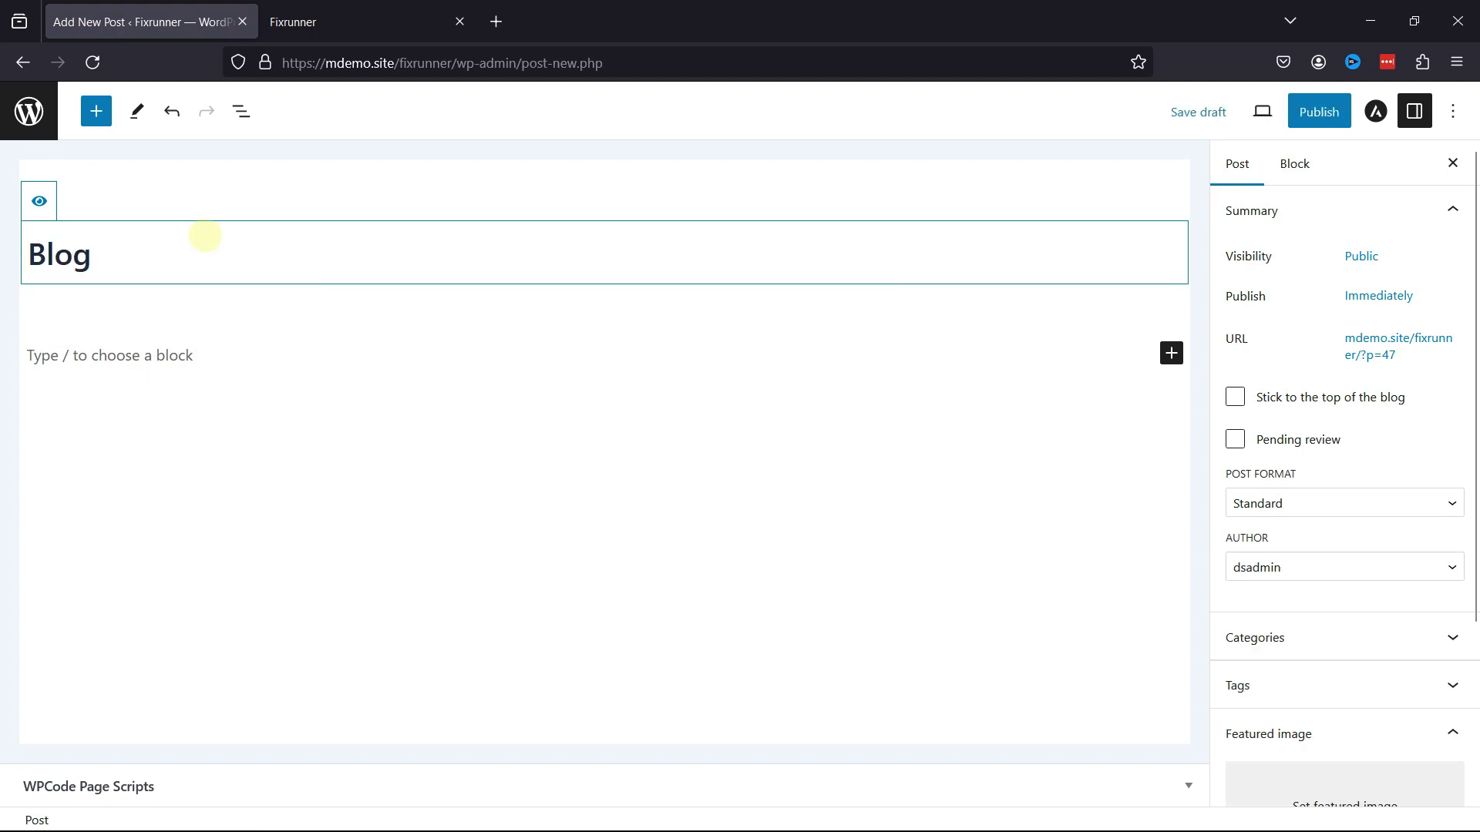
- Add the paragraph 'This is a piece of text.' to the post body and select it
{"action": "left_click", "coordinate": [199, 345]}
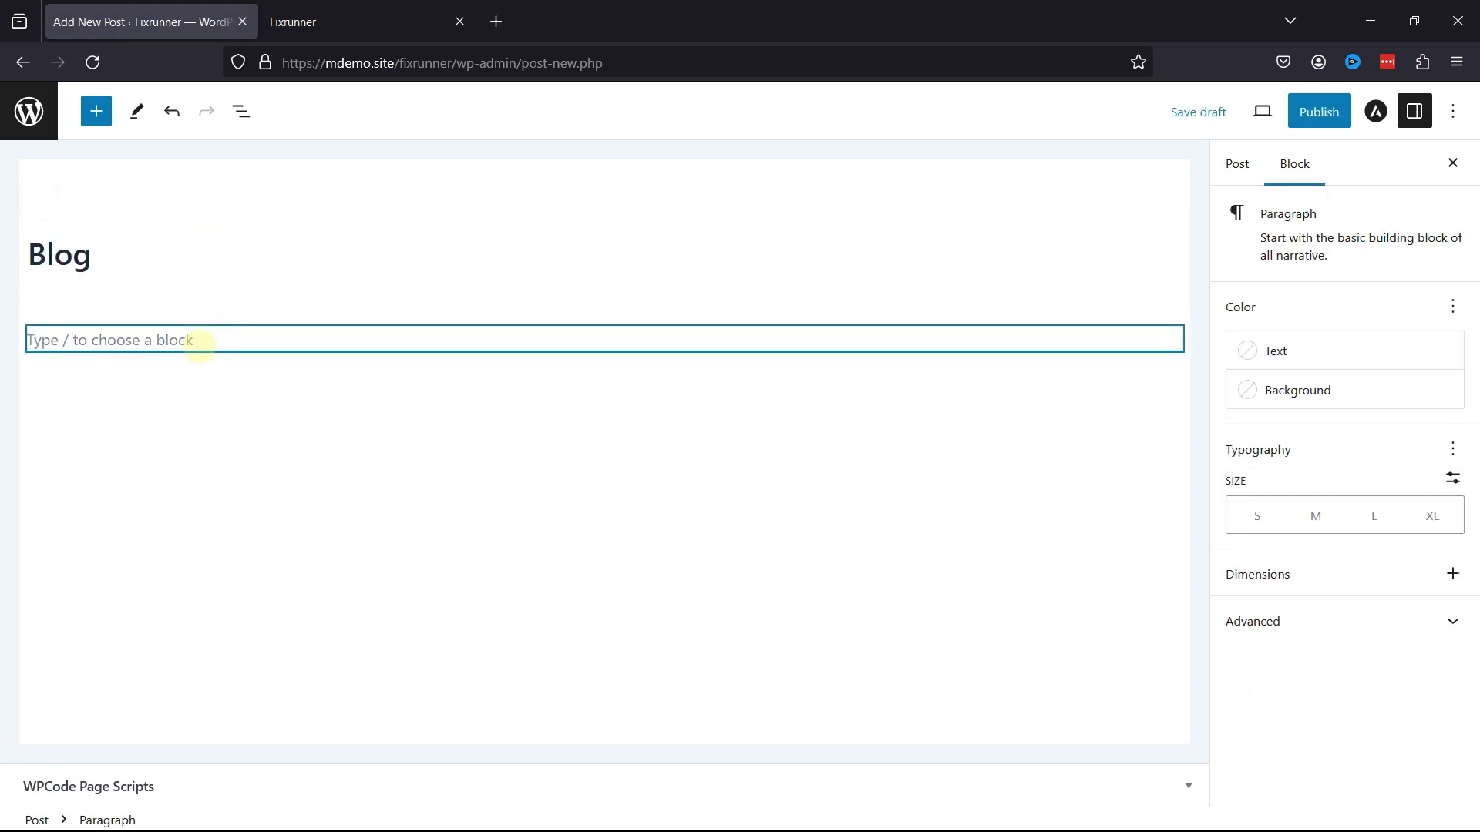
{"action": "type", "text": "This is"}
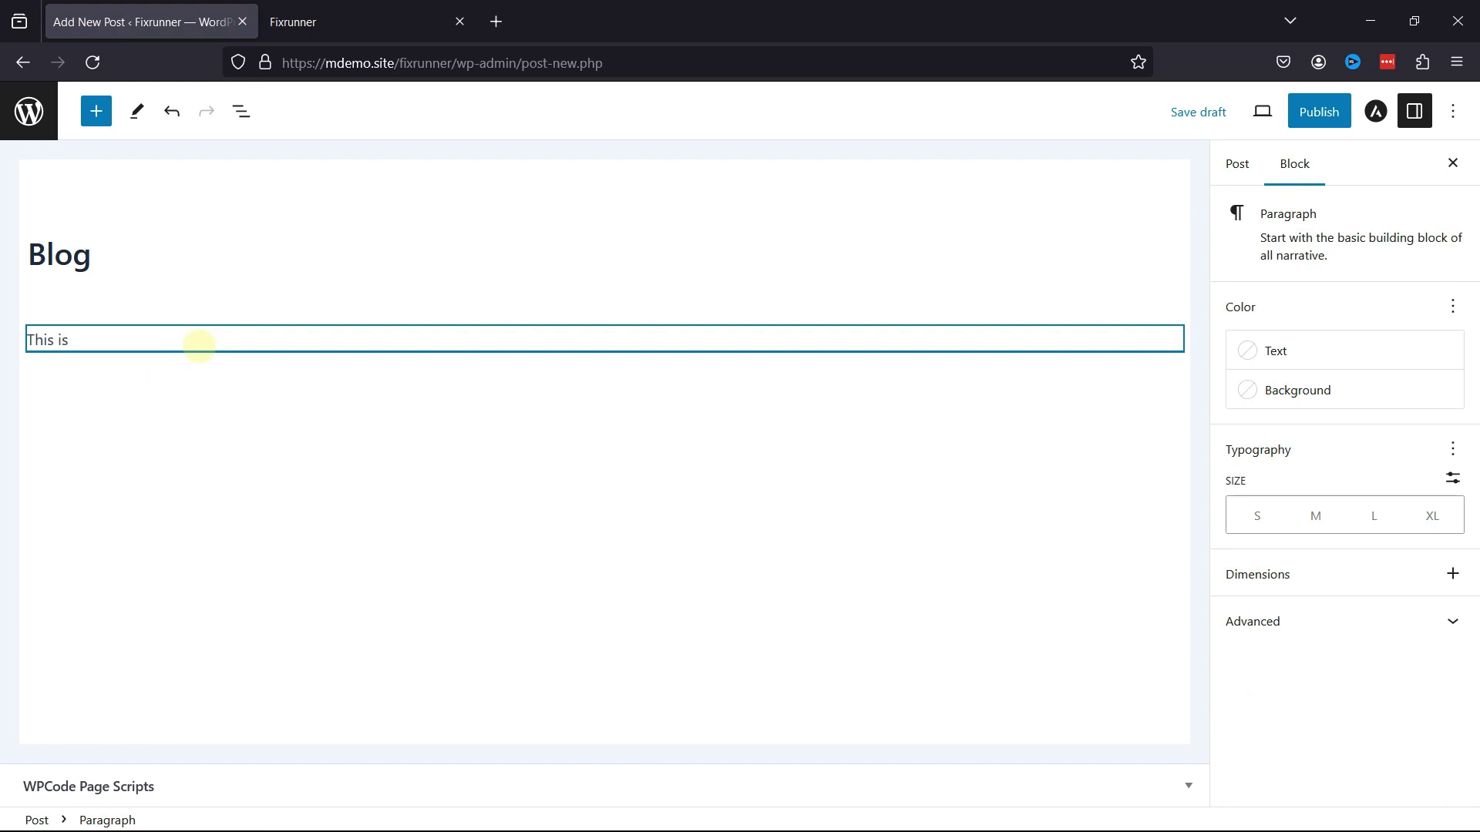
{"action": "type", "text": " a piece of text."}
{"action": "left_click", "coordinate": [350, 420]}
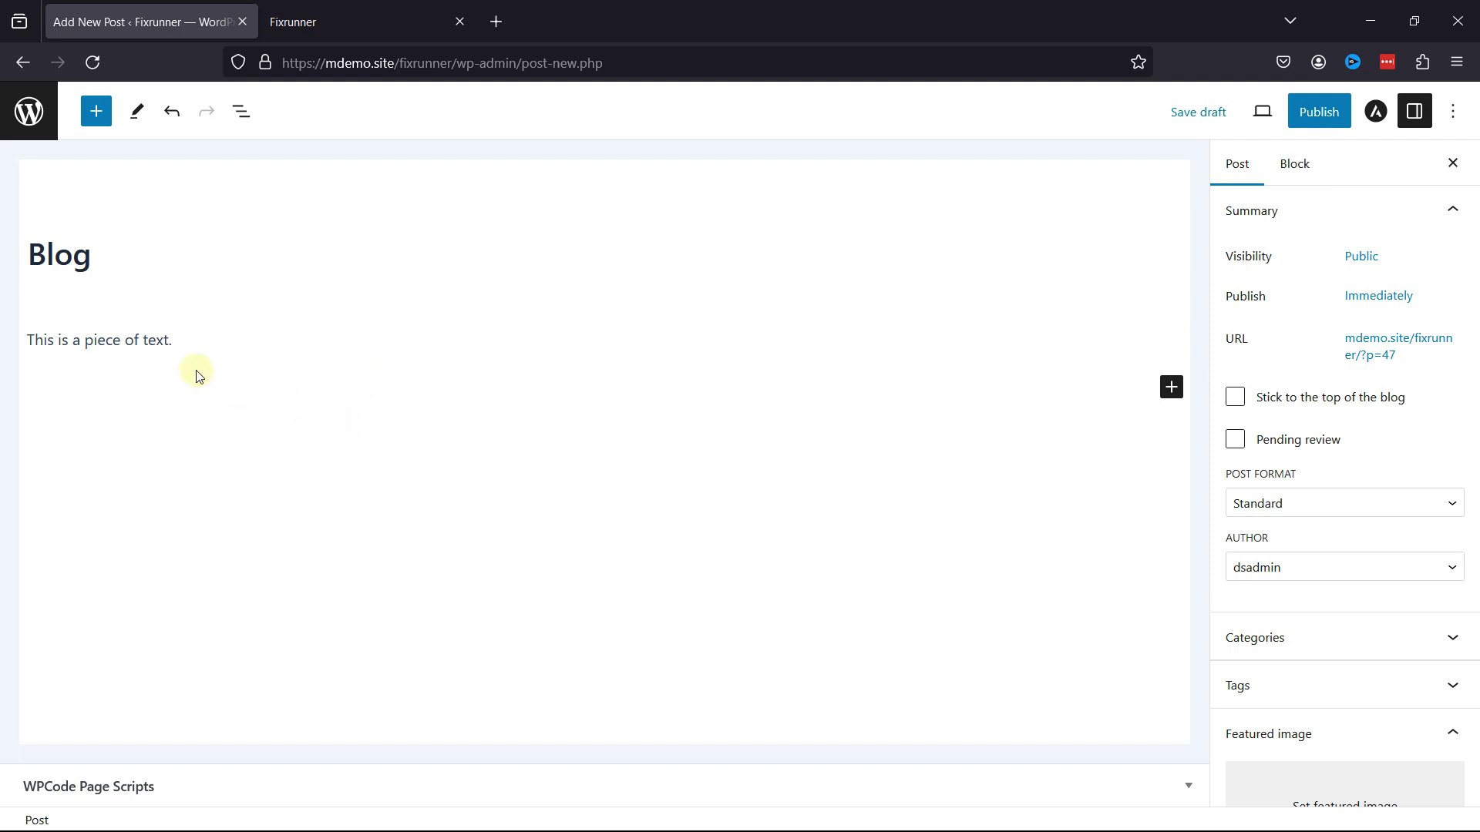
{"action": "left_click", "coordinate": [198, 347]}
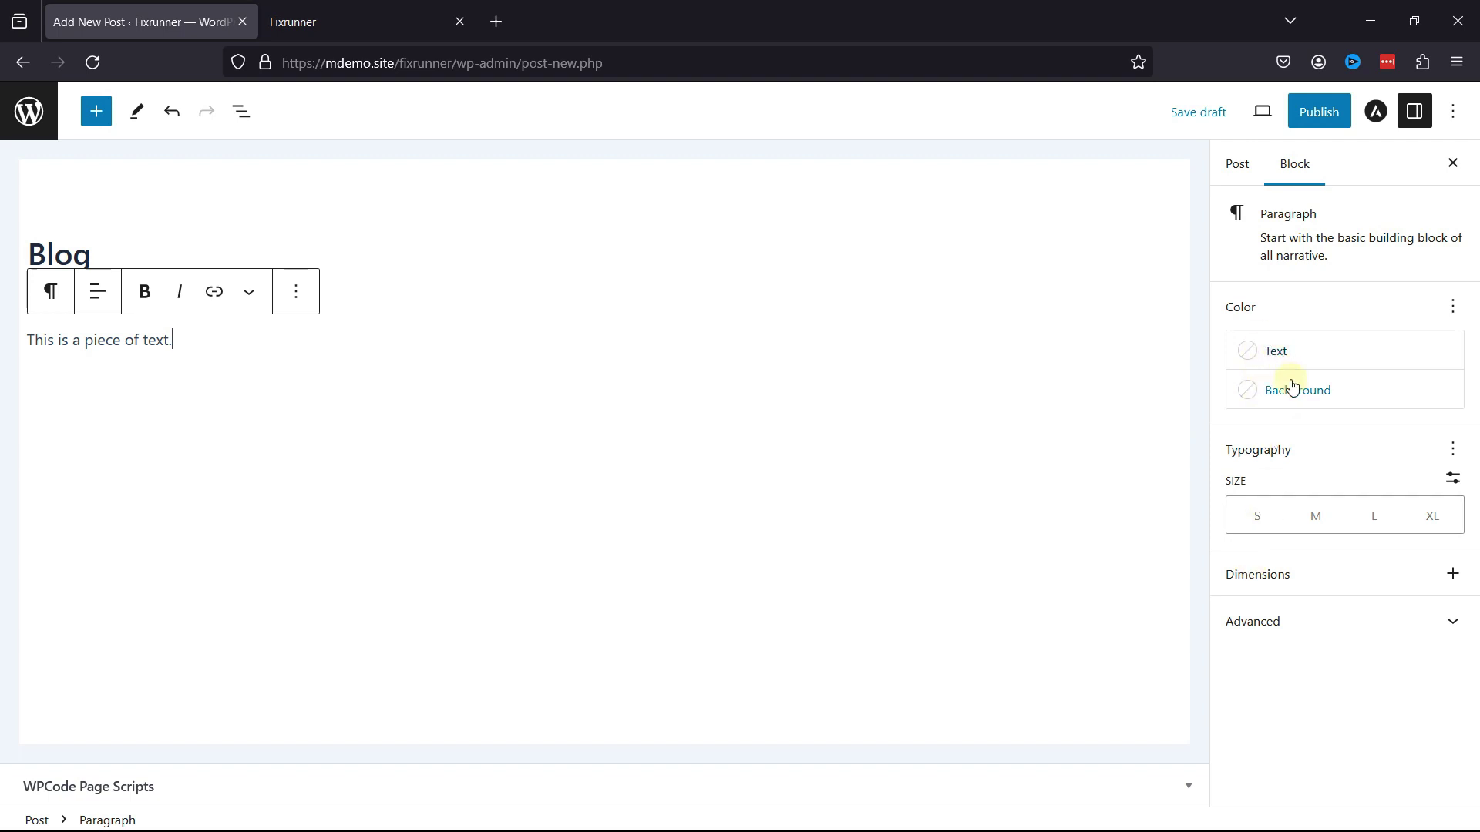
- Give the paragraph a blue Theme Color 2 background after trying Theme Colors 5 and 1
{"action": "left_click", "coordinate": [1366, 397]}
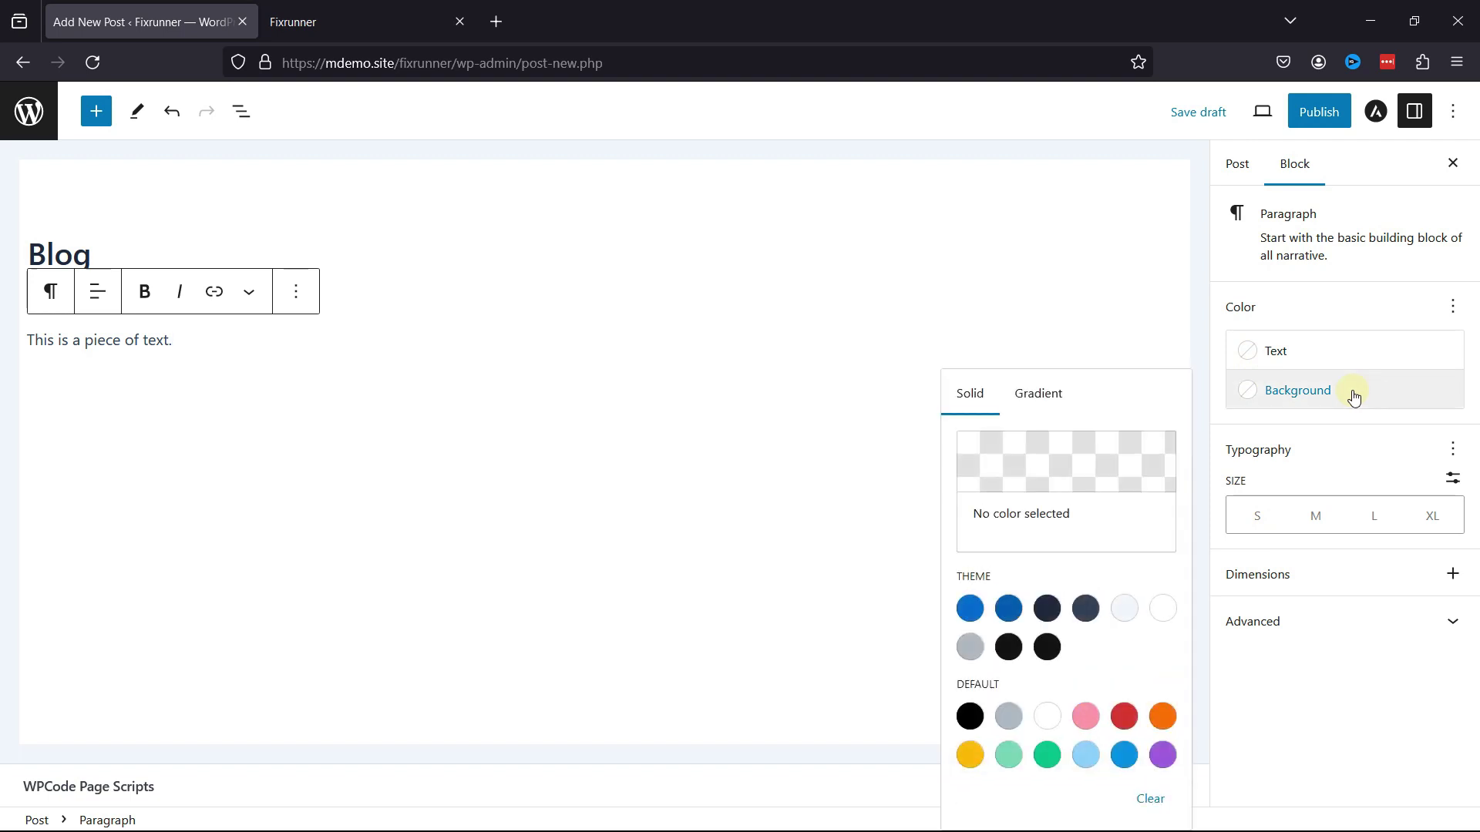
{"action": "left_click", "coordinate": [1011, 608]}
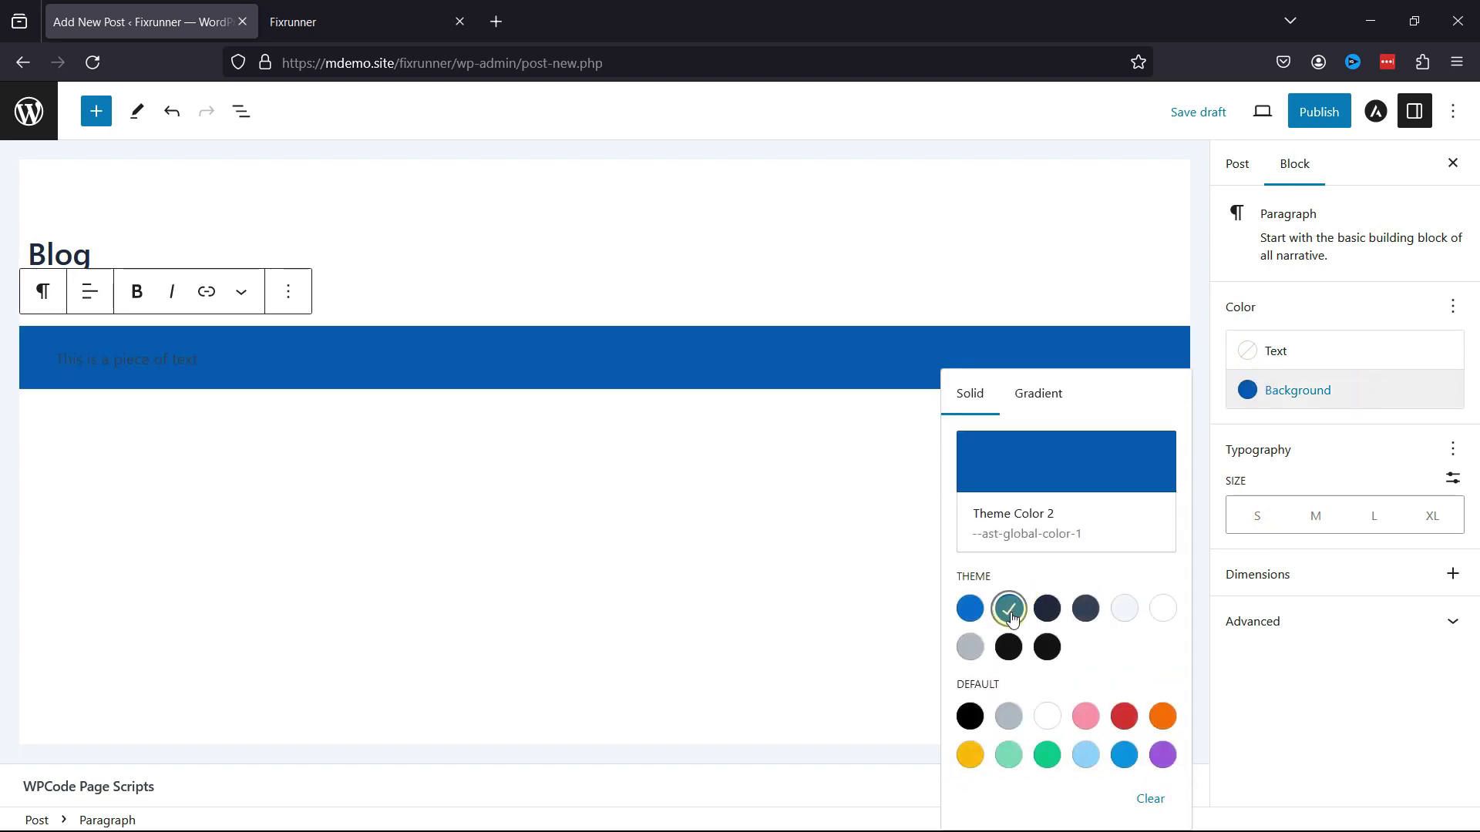
{"action": "left_click", "coordinate": [1123, 609]}
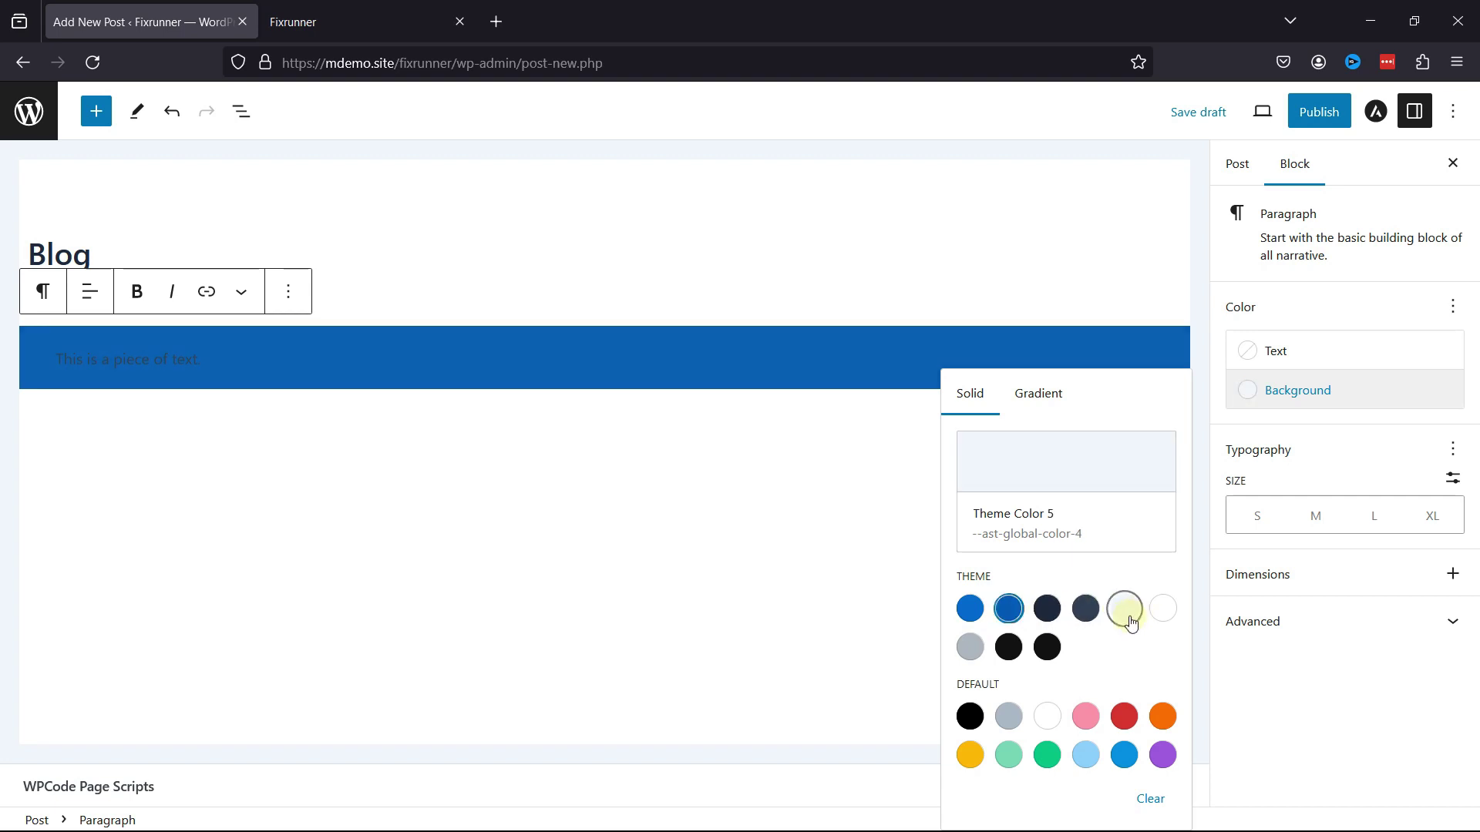
{"action": "left_click", "coordinate": [970, 608]}
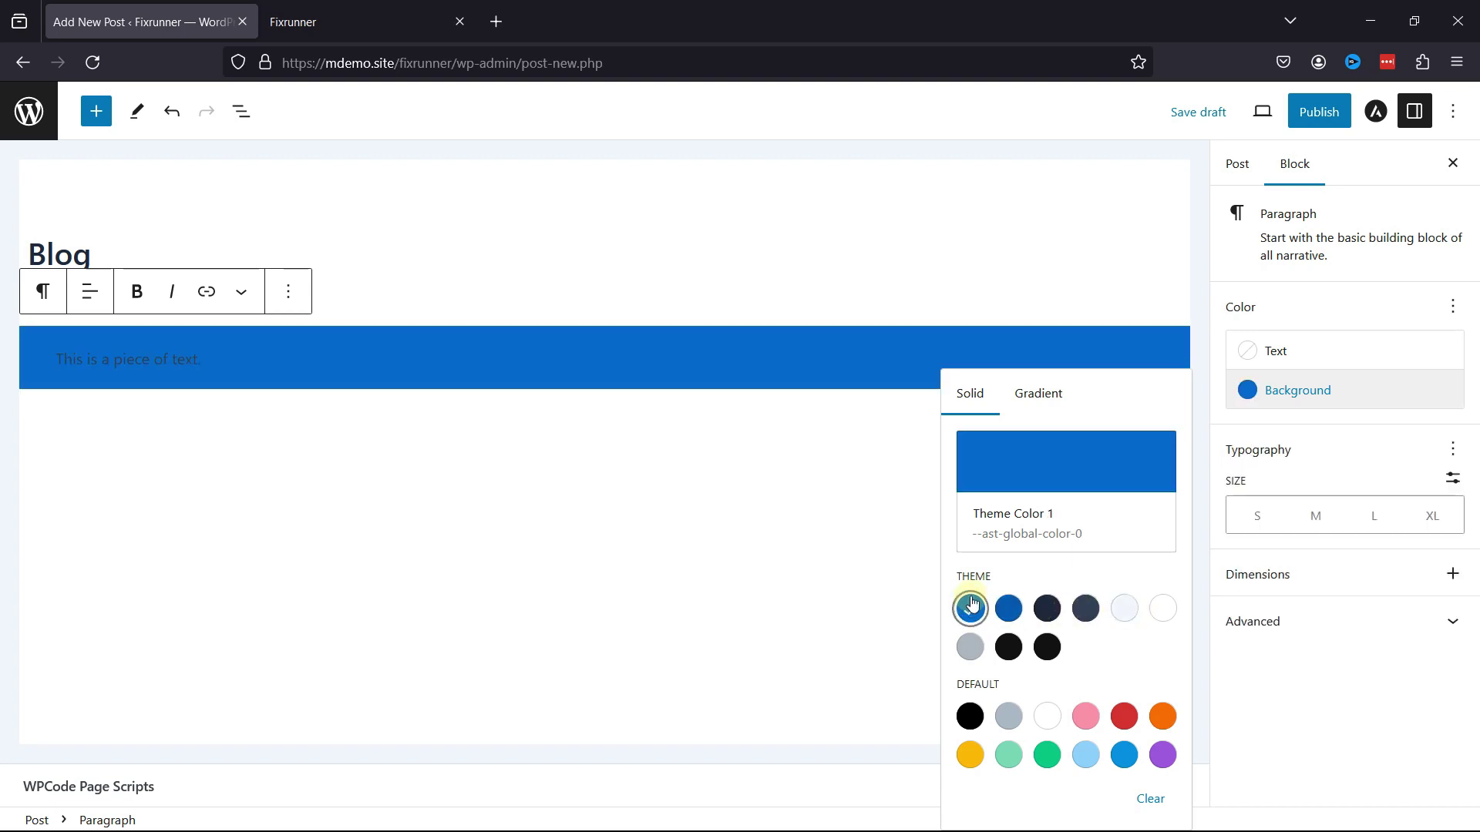
{"action": "left_click", "coordinate": [1009, 608]}
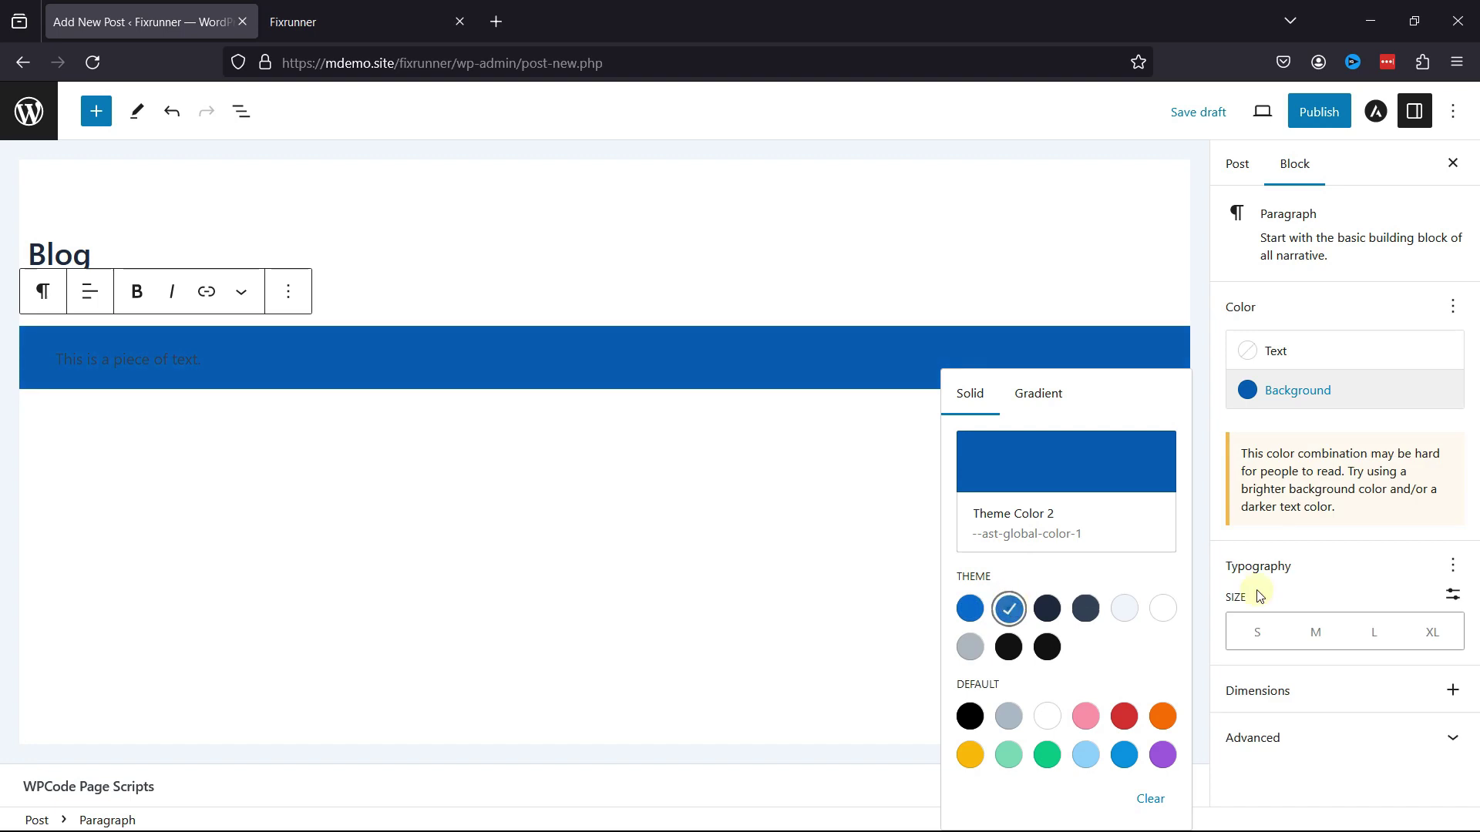
- Make the paragraph text white and deselect the blue paragraph so the draft autosaves
{"action": "left_click", "coordinate": [1317, 363]}
{"action": "left_click", "coordinate": [1165, 537]}
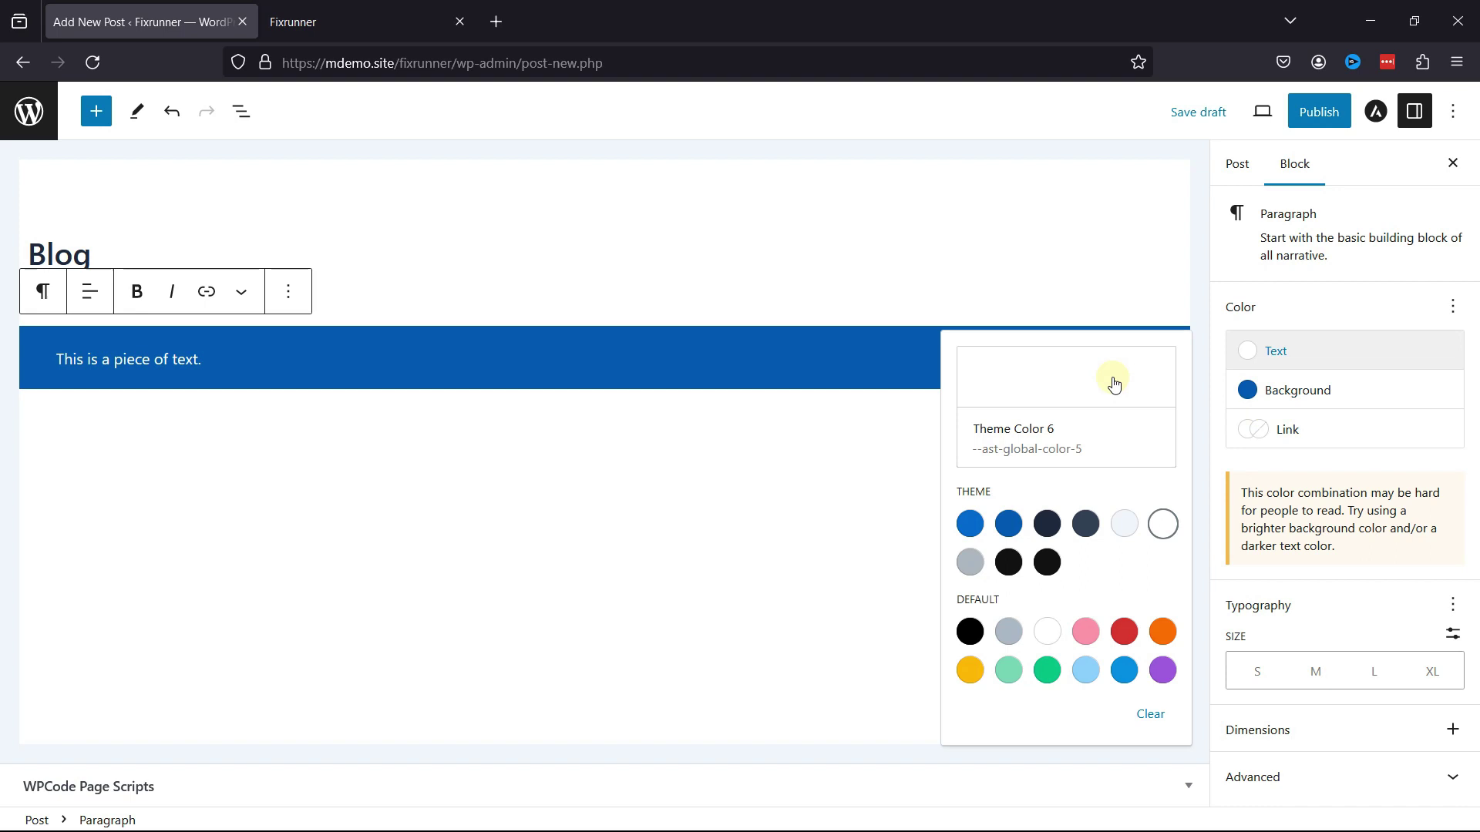
{"action": "left_click", "coordinate": [862, 561]}
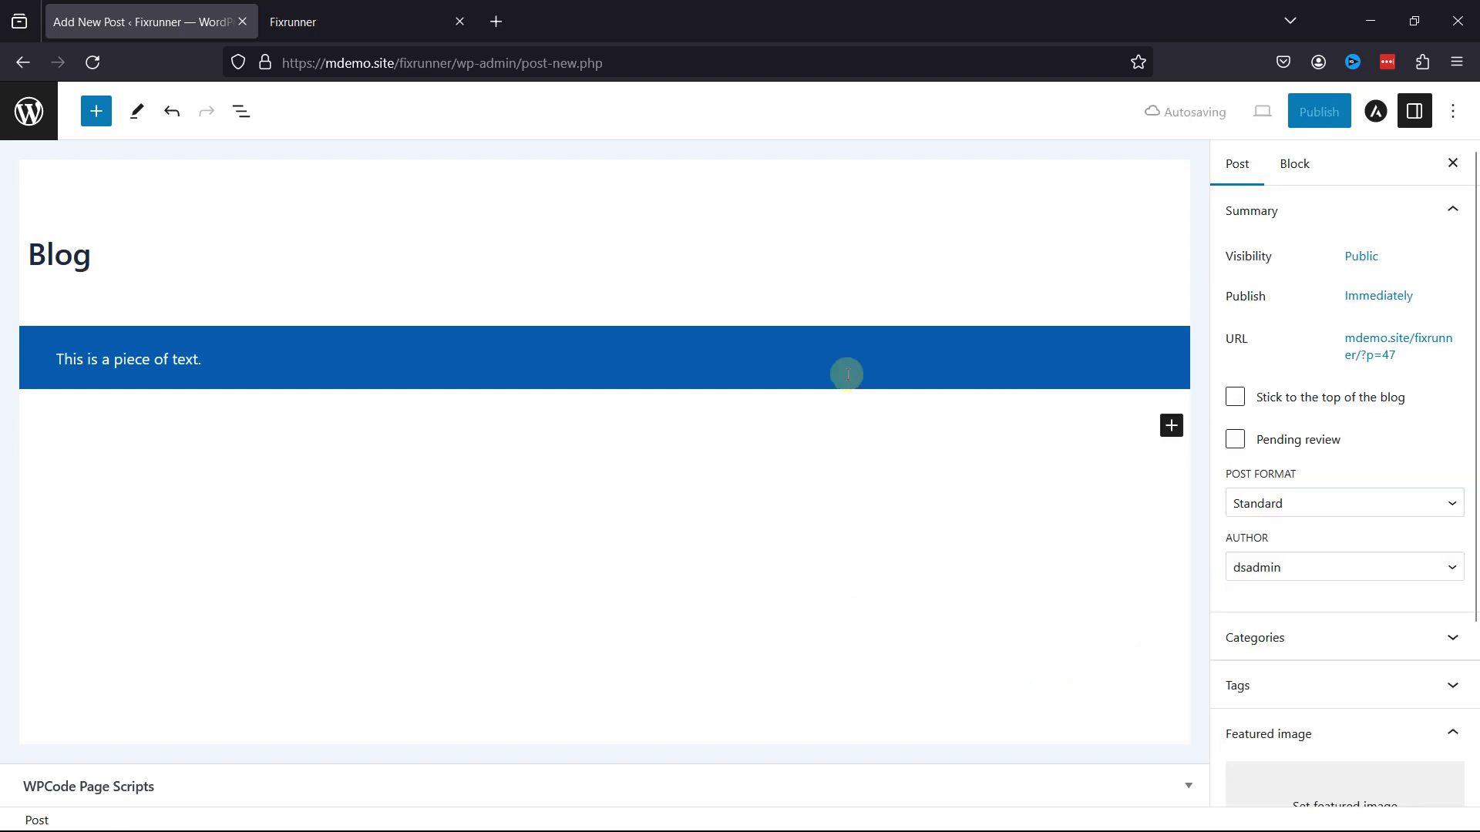
{"action": "left_click", "coordinate": [845, 370]}
{"action": "left_click", "coordinate": [987, 468]}
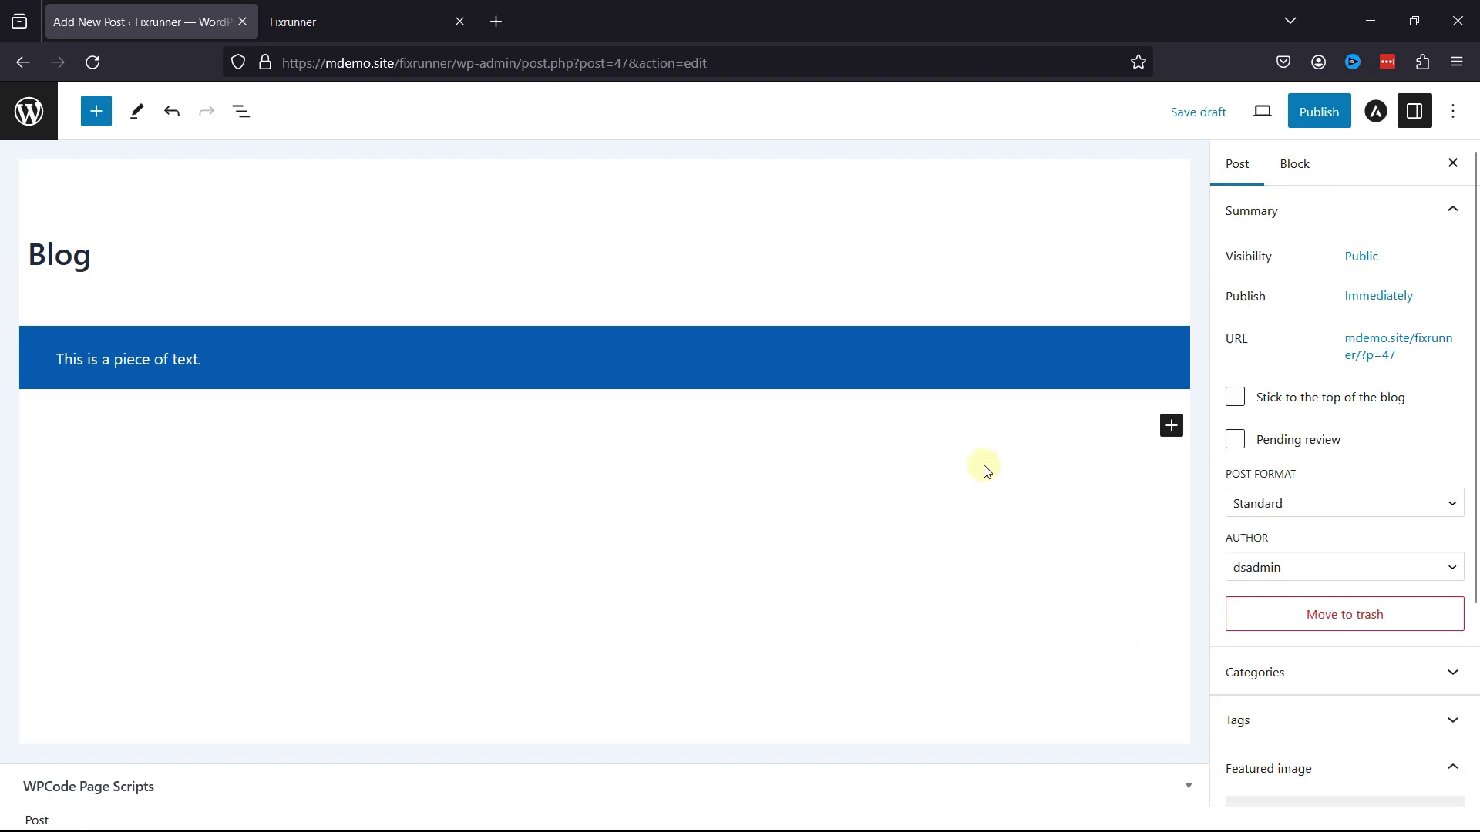
- Duplicate the blue paragraph block with Ctrl+Shift+D
{"action": "left_click", "coordinate": [866, 358]}
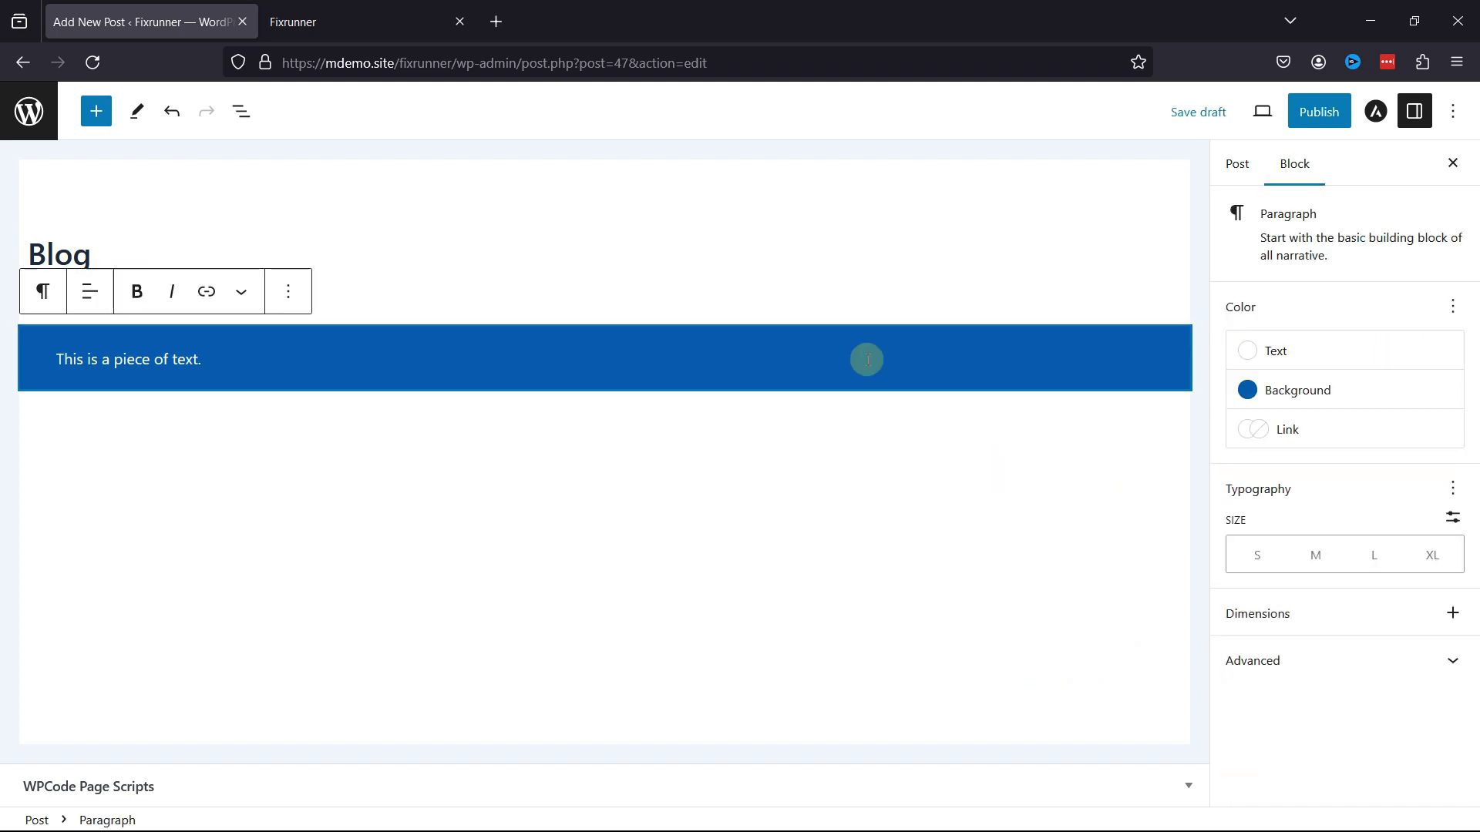
{"action": "key", "text": "ctrl+shift+d"}
{"action": "key", "text": "ctrl+shift+d"}
{"action": "key", "text": "ctrl+shift+d"}
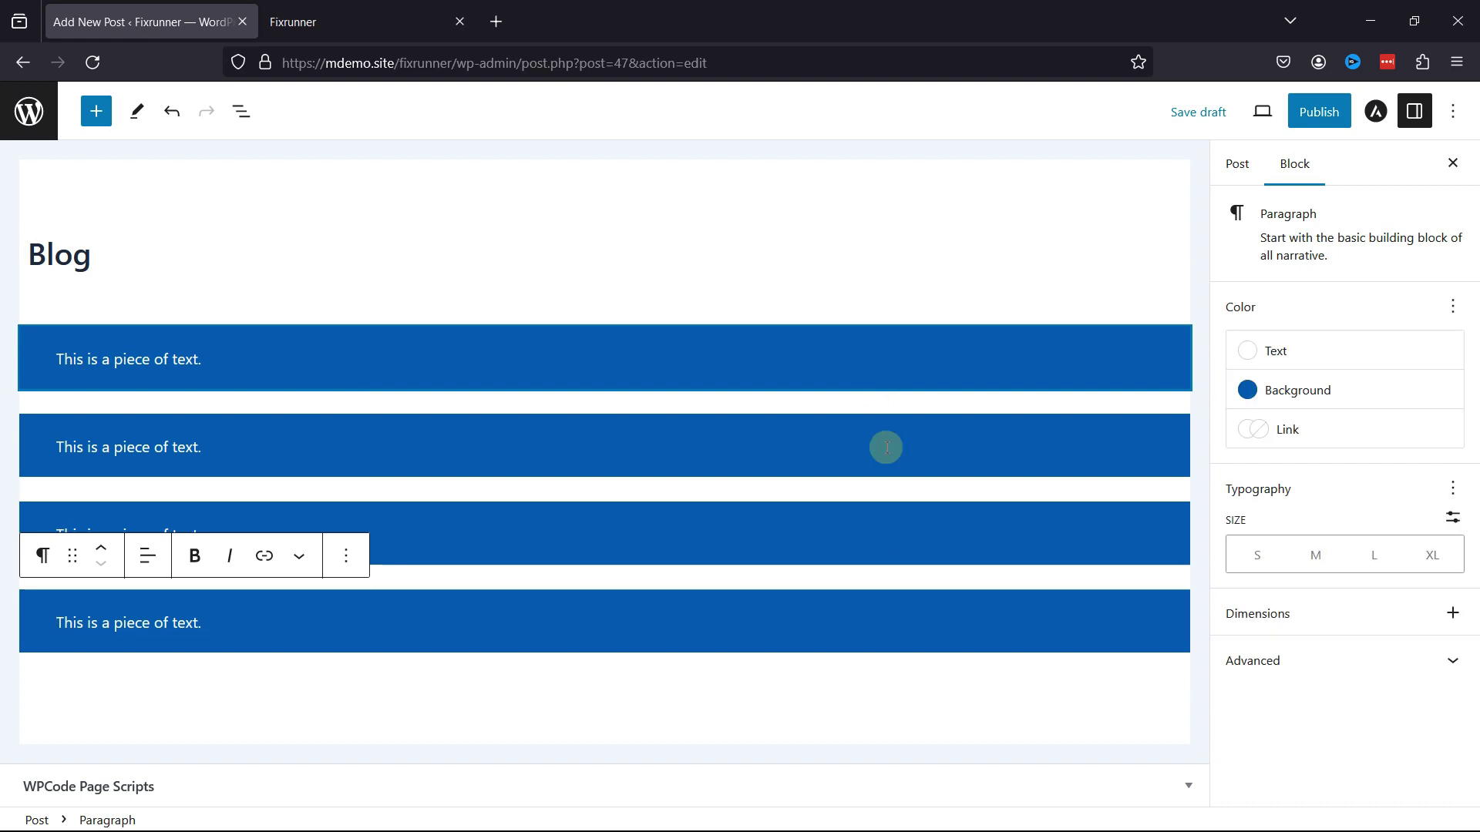
{"action": "left_click", "coordinate": [853, 689]}
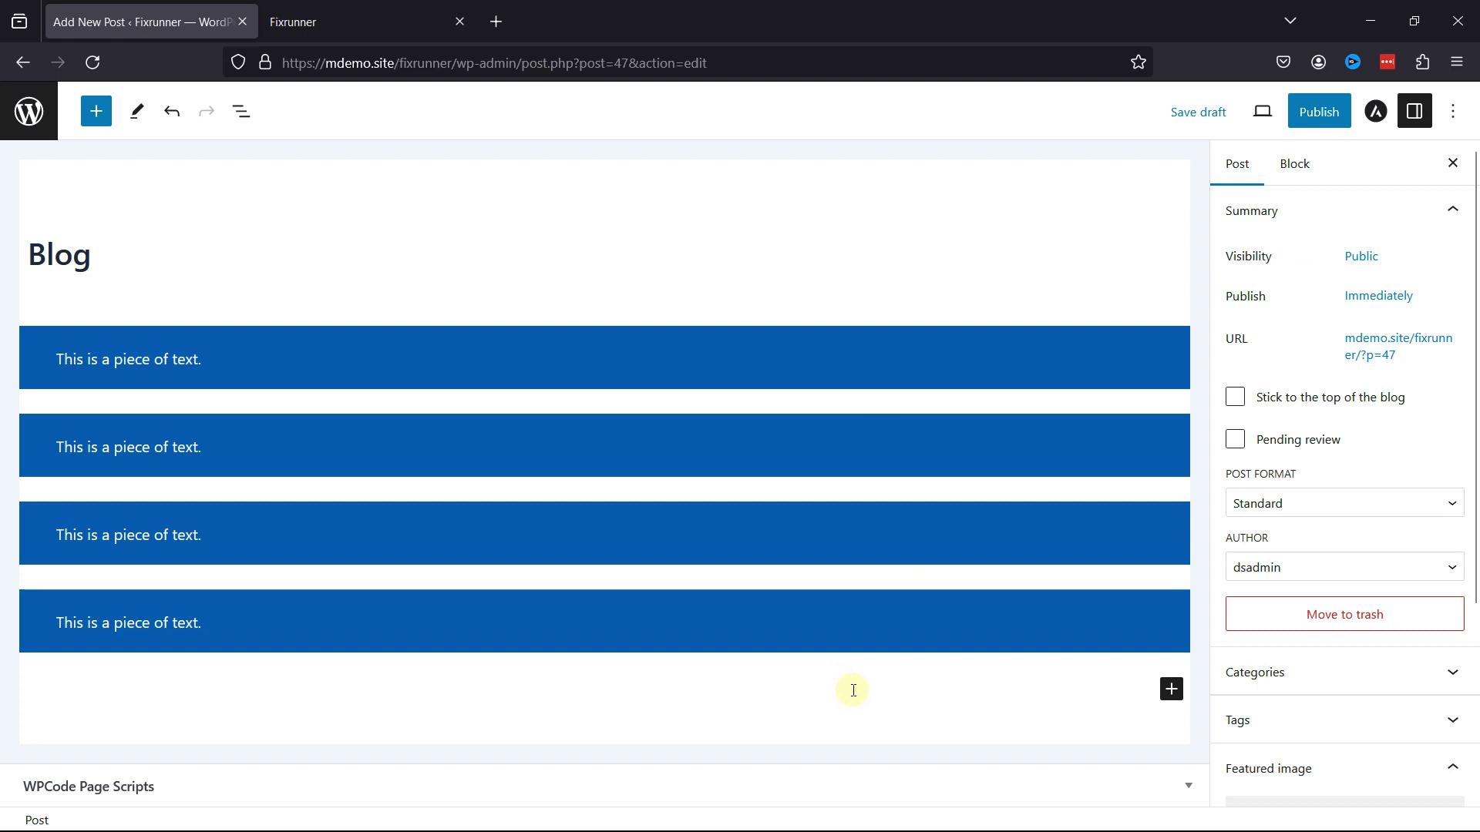
{"action": "left_click", "coordinate": [853, 689]}
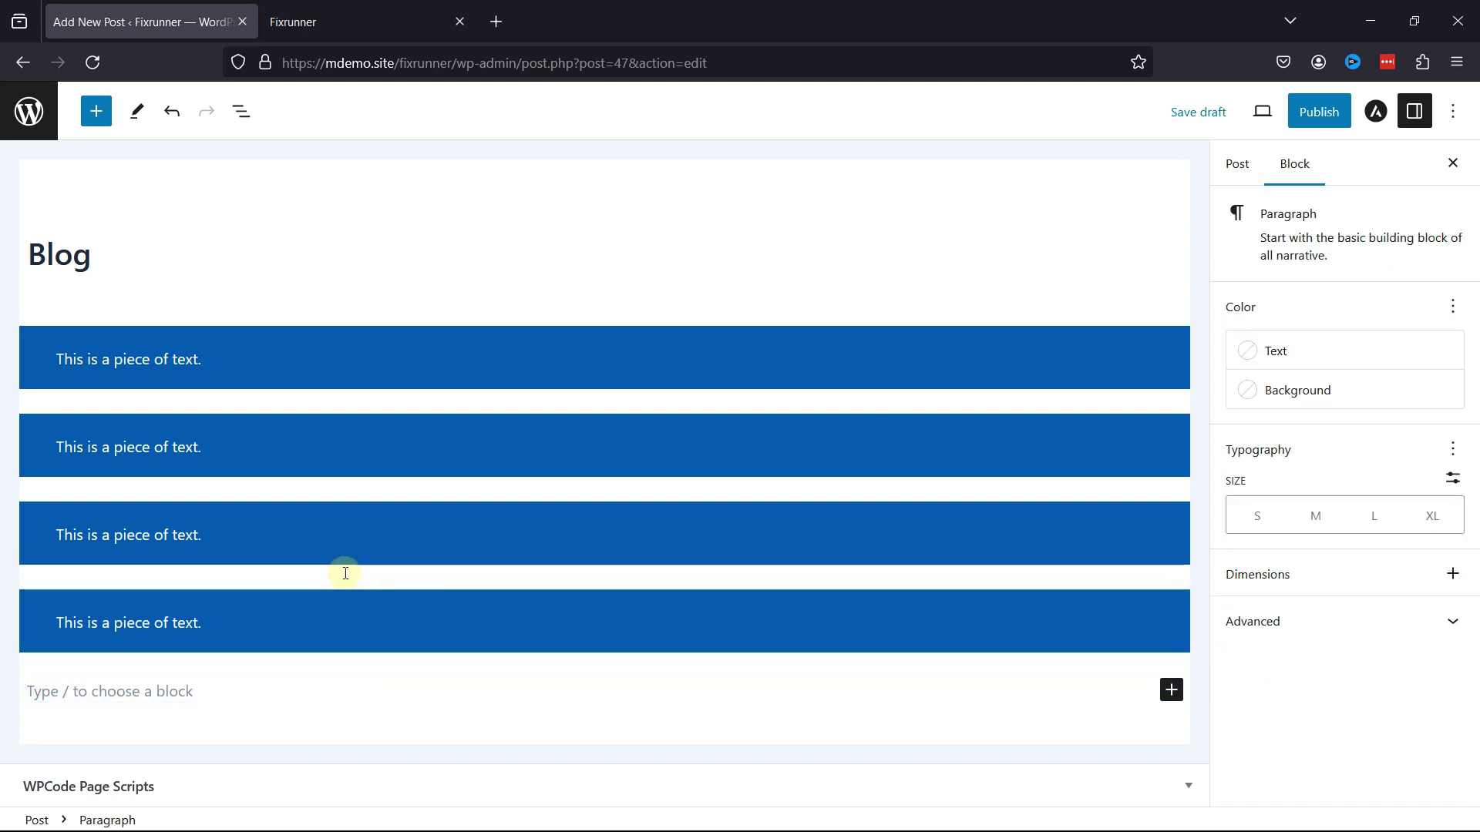
- Select all four blue paragraphs and bring up their block options menu
{"action": "left_click_drag", "start_coordinate": [27, 667], "coordinate": [321, 528]}
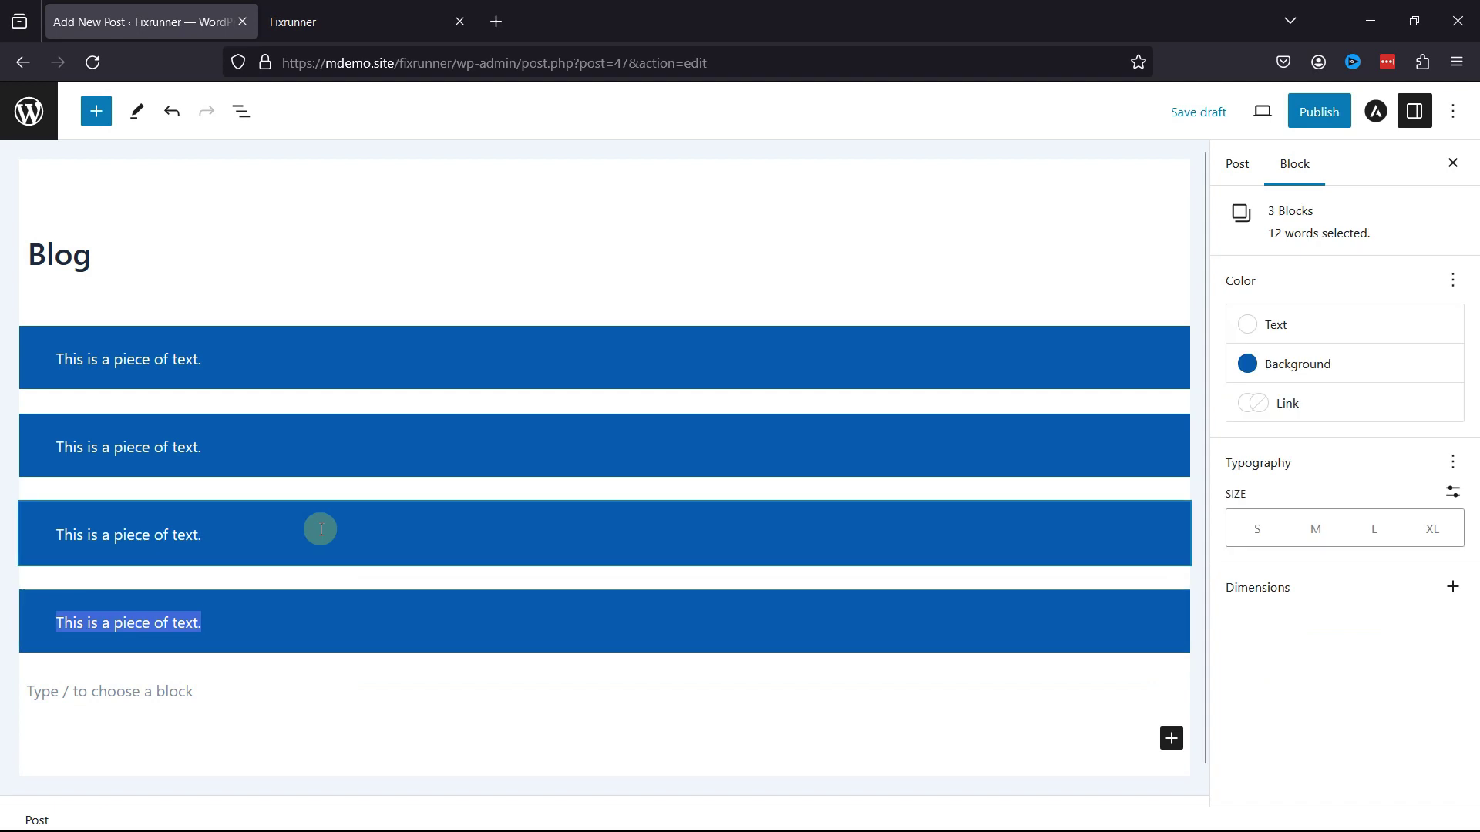
{"action": "left_click", "coordinate": [16, 638]}
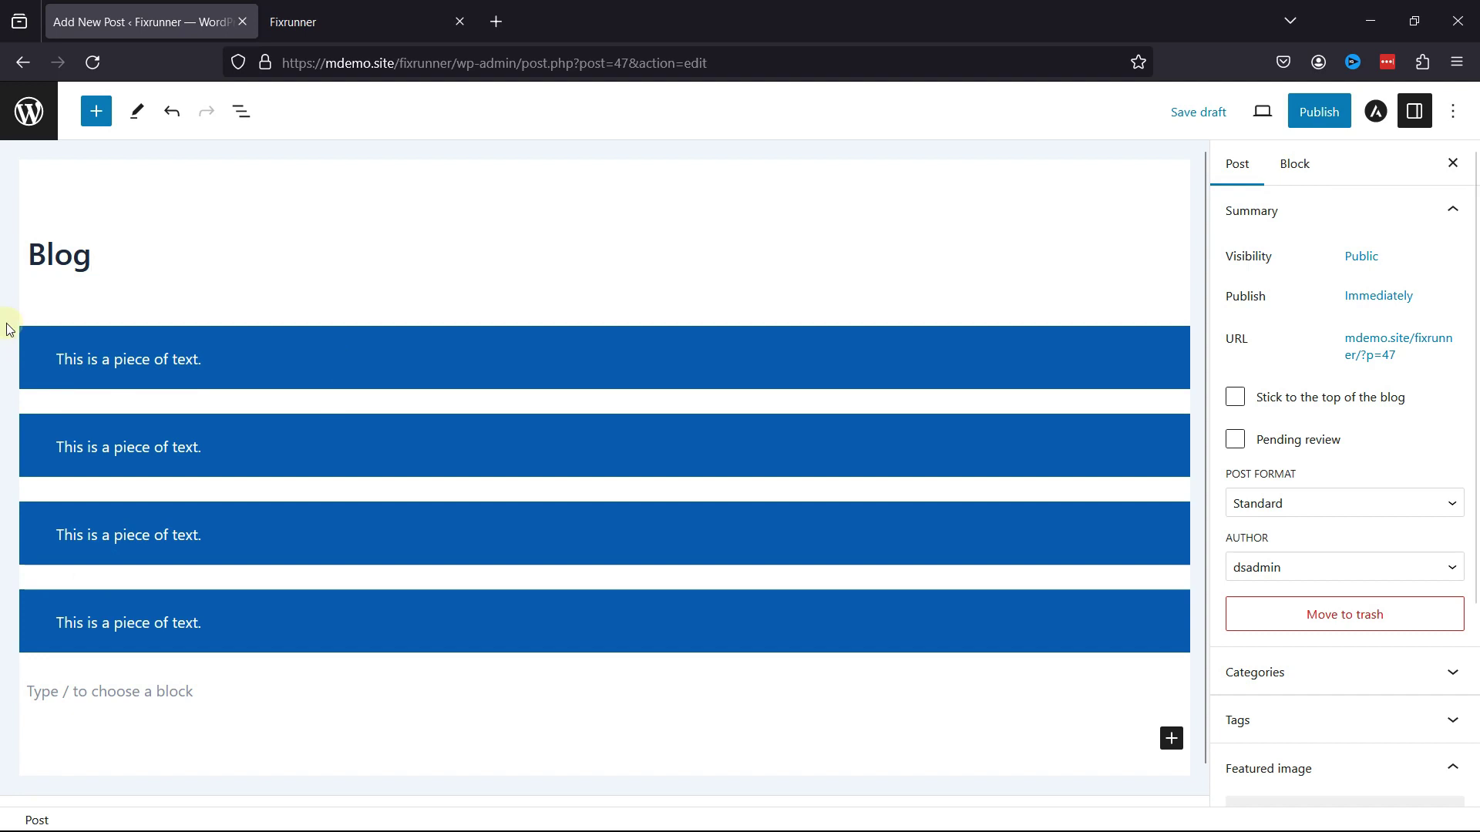
{"action": "left_click_drag", "start_coordinate": [8, 330], "coordinate": [331, 644]}
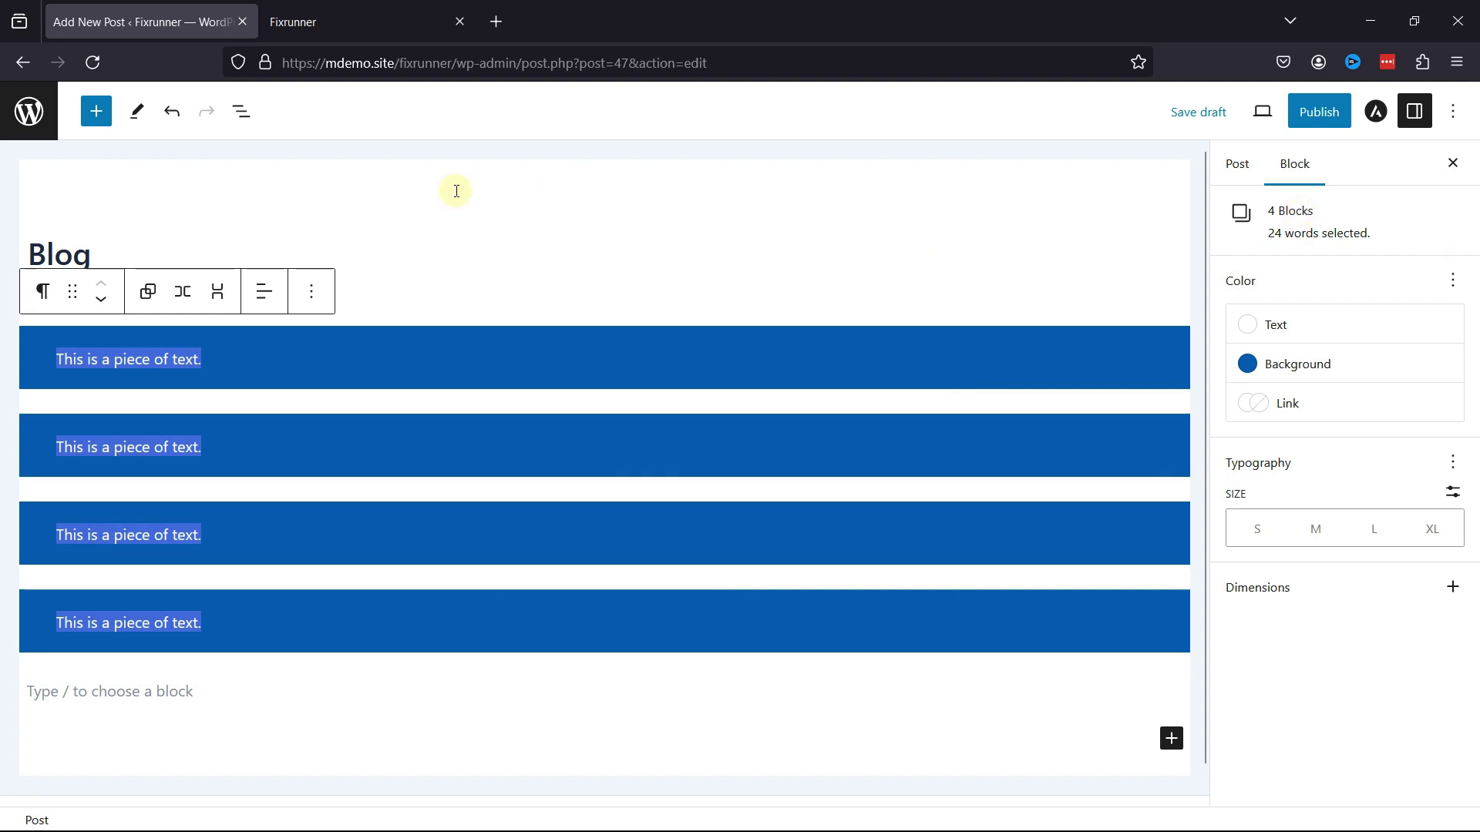
{"action": "left_click", "coordinate": [311, 292]}
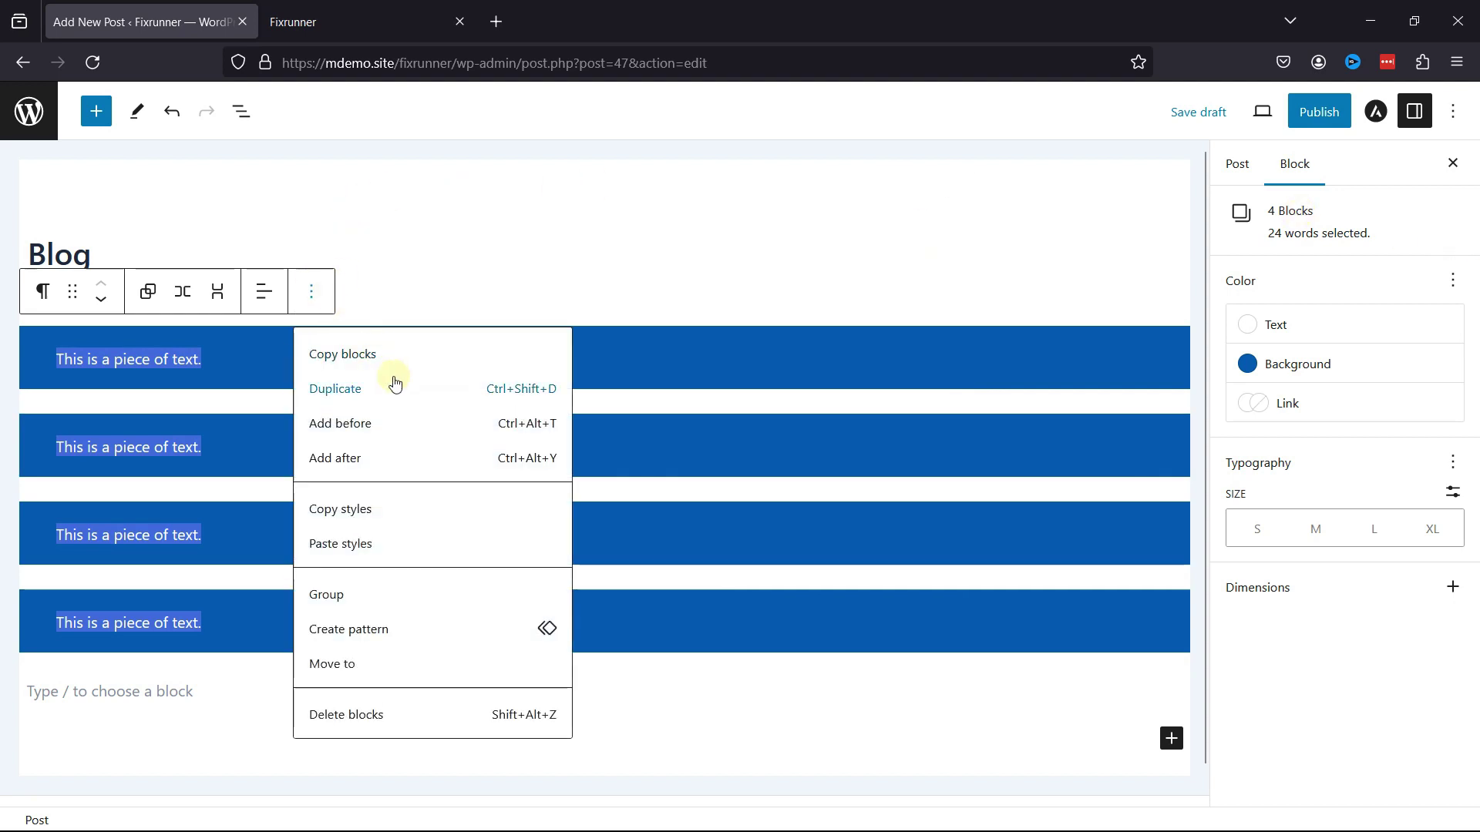
- Wrap the four blue paragraphs into a single Group block
{"action": "left_click", "coordinate": [357, 595]}
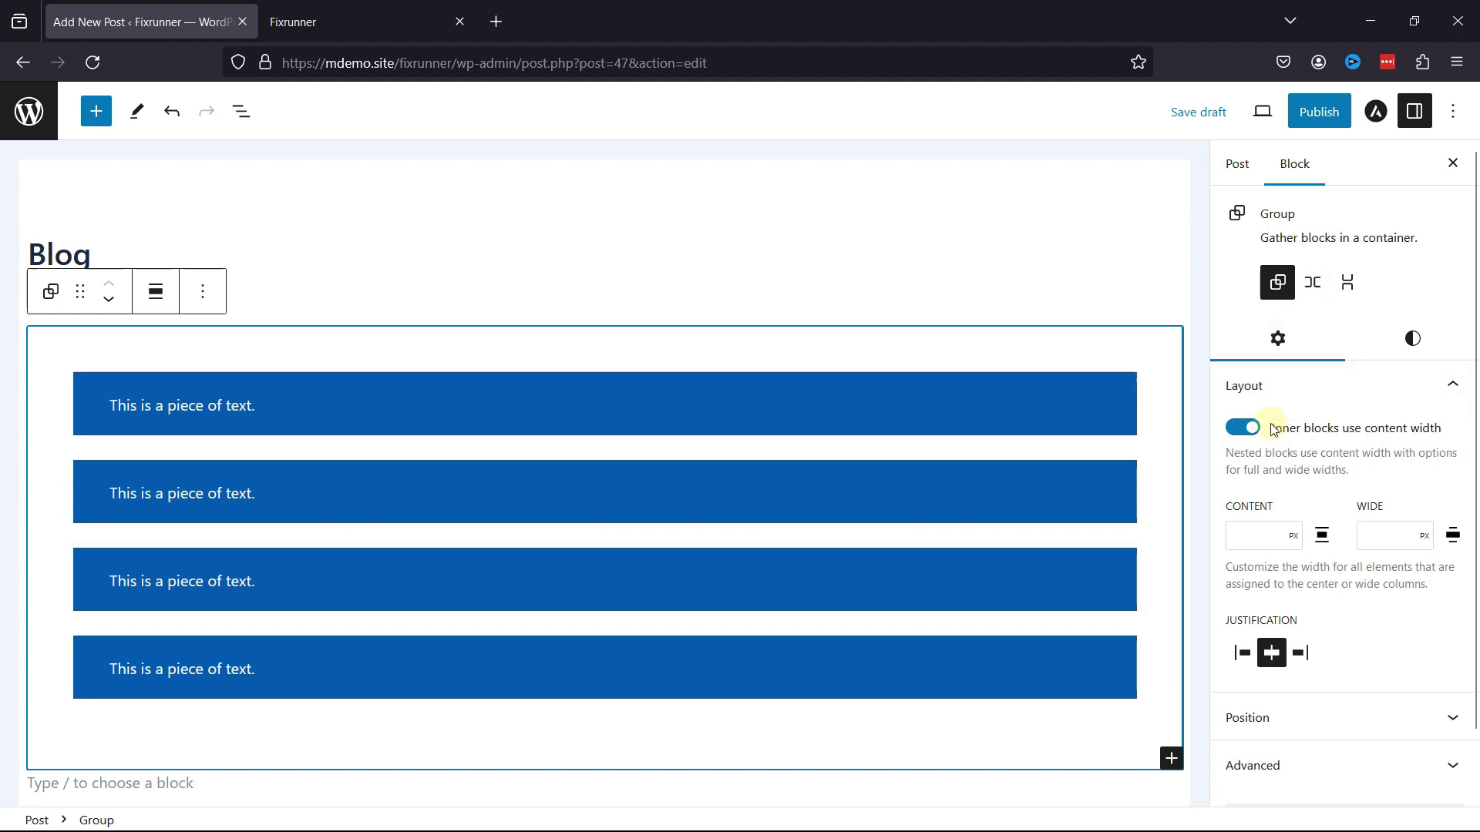
{"action": "scroll", "coordinate": [1308, 552], "scroll_direction": "down", "scroll_amount": 1}
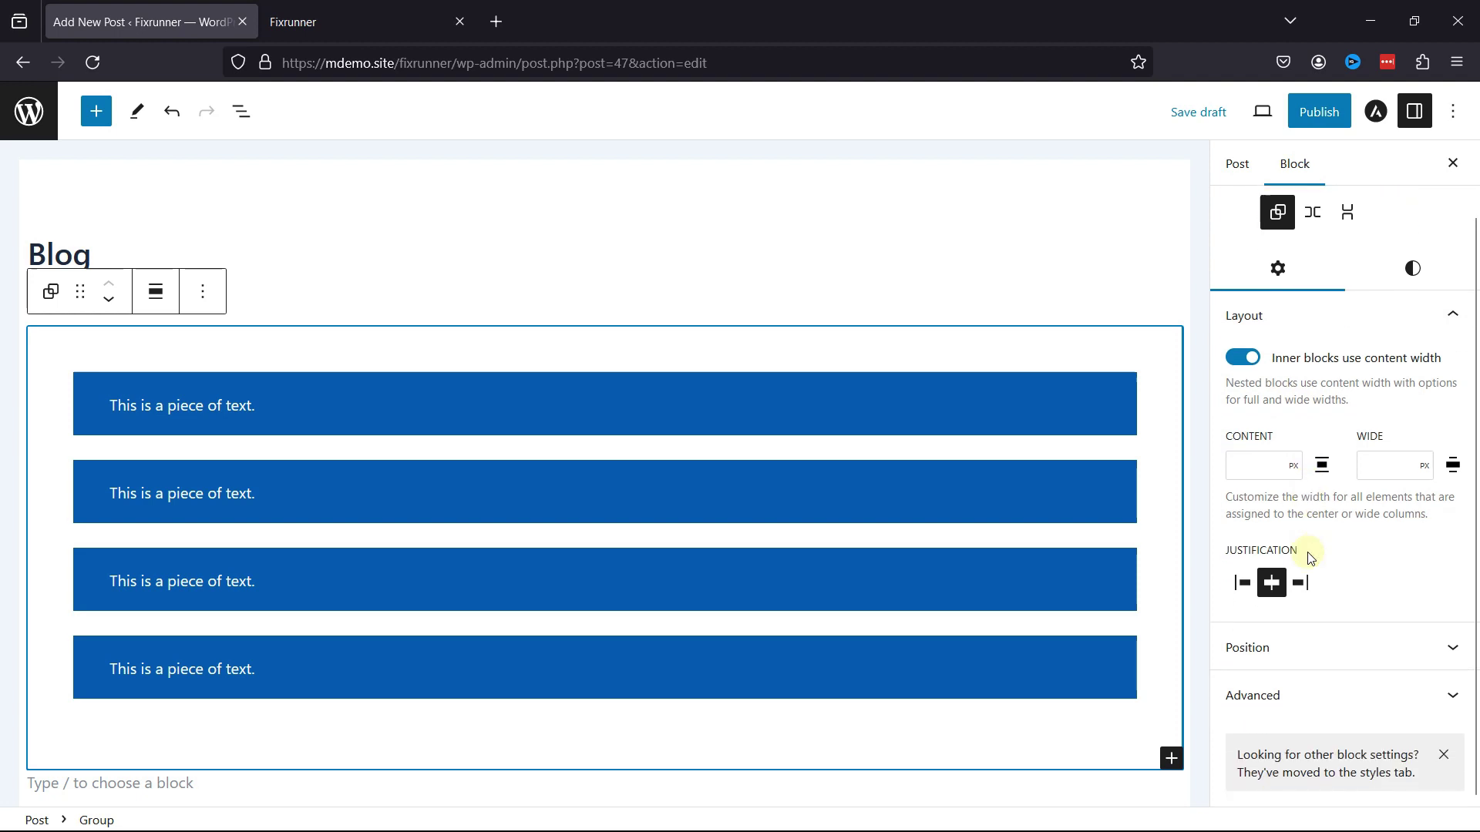
{"action": "scroll", "coordinate": [1310, 557], "scroll_direction": "up", "scroll_amount": 1}
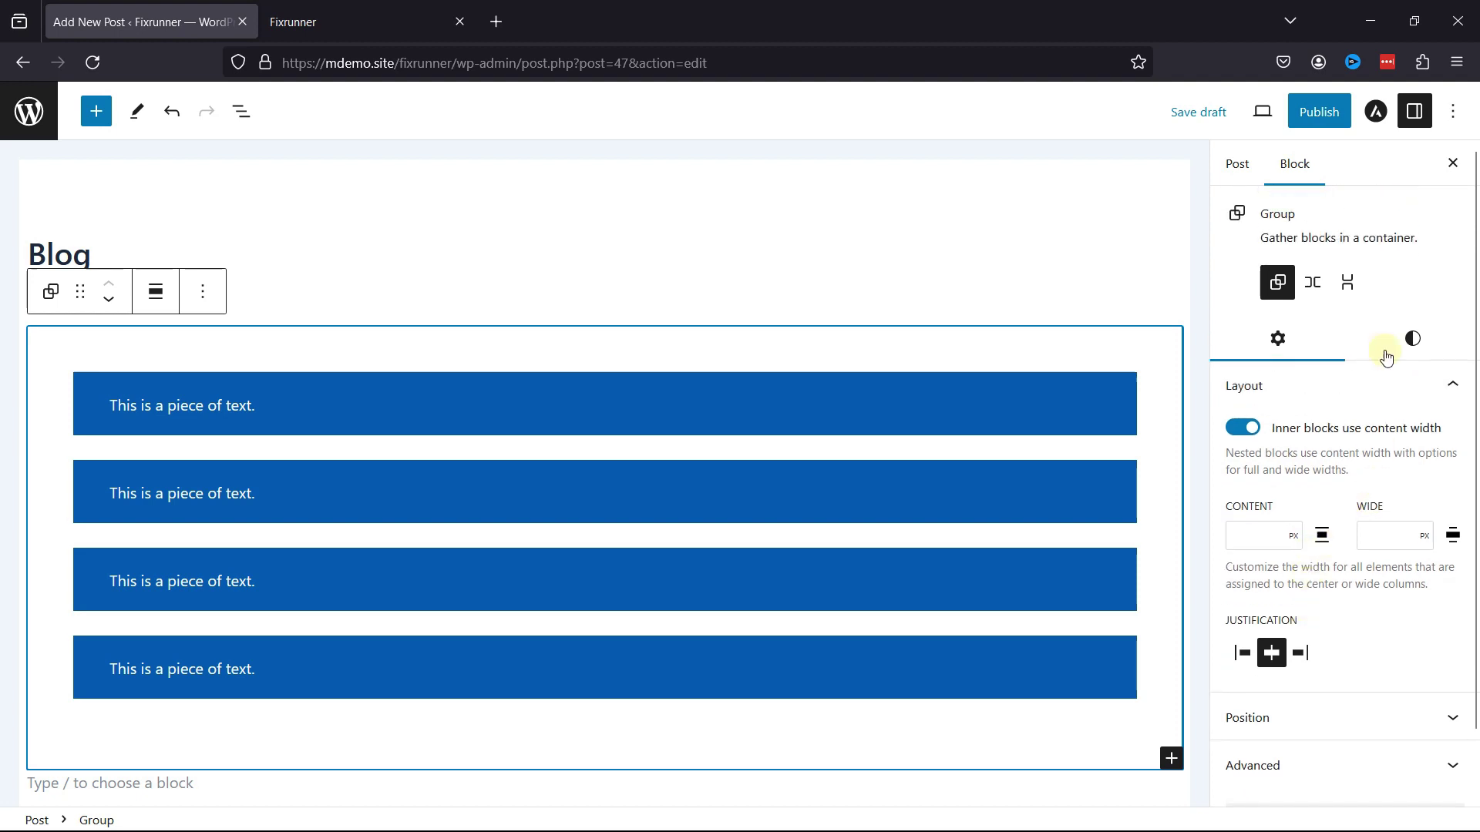
- Give the group a Theme Color 2 blue background in its Styles settings
{"action": "left_click", "coordinate": [1412, 339]}
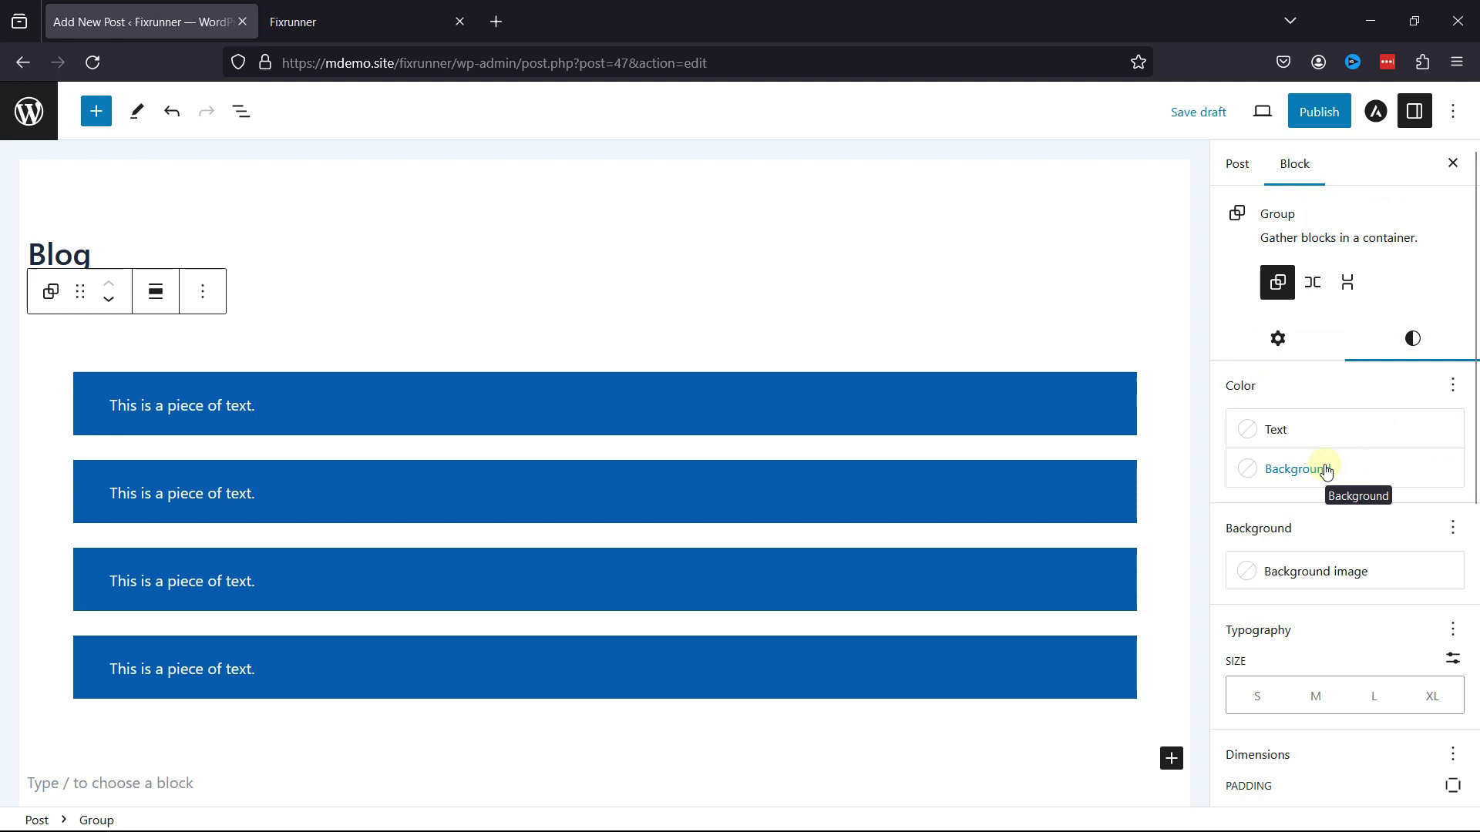
{"action": "left_click", "coordinate": [1325, 470]}
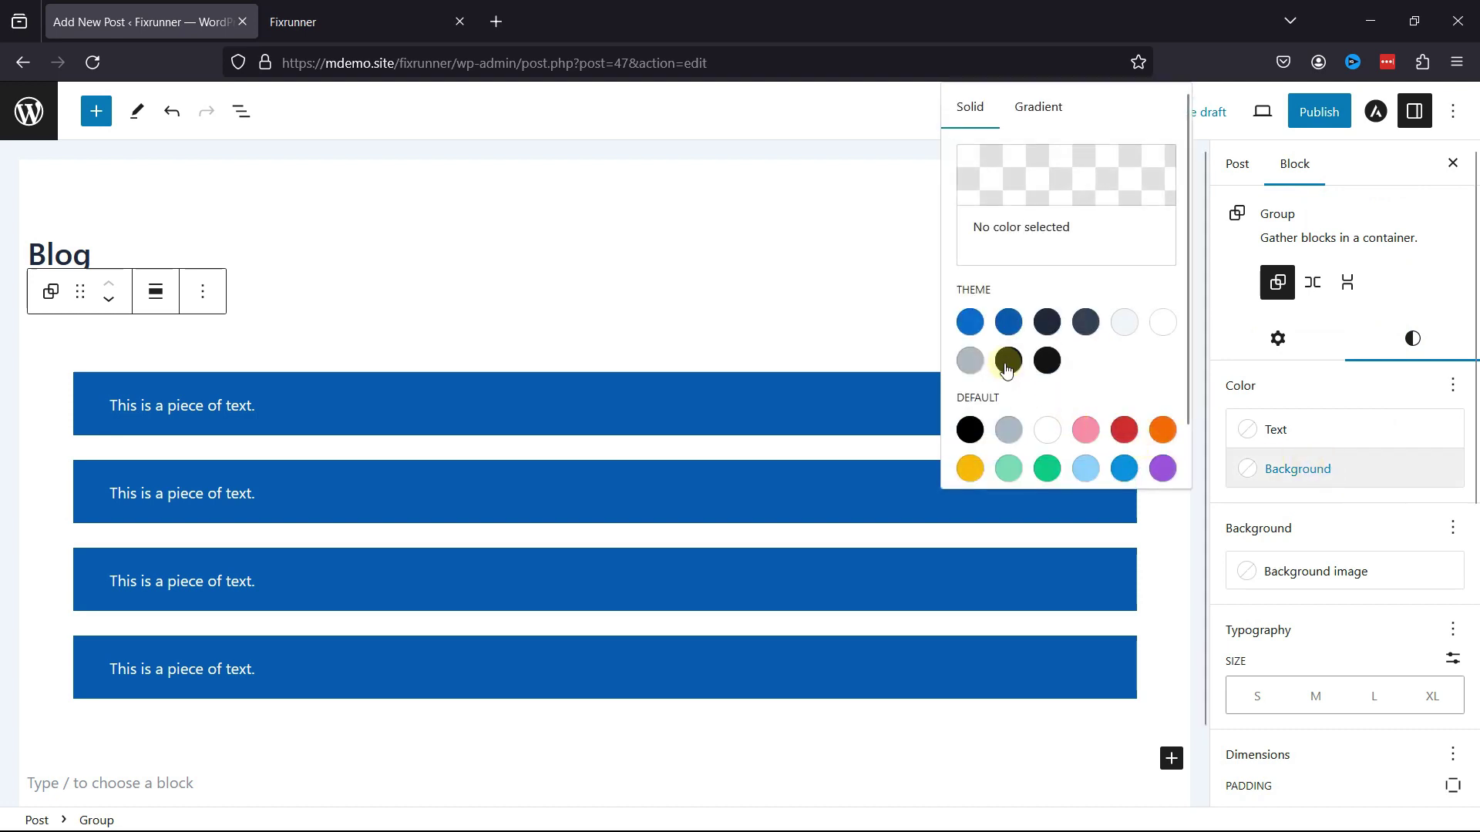
{"action": "left_click", "coordinate": [1005, 333]}
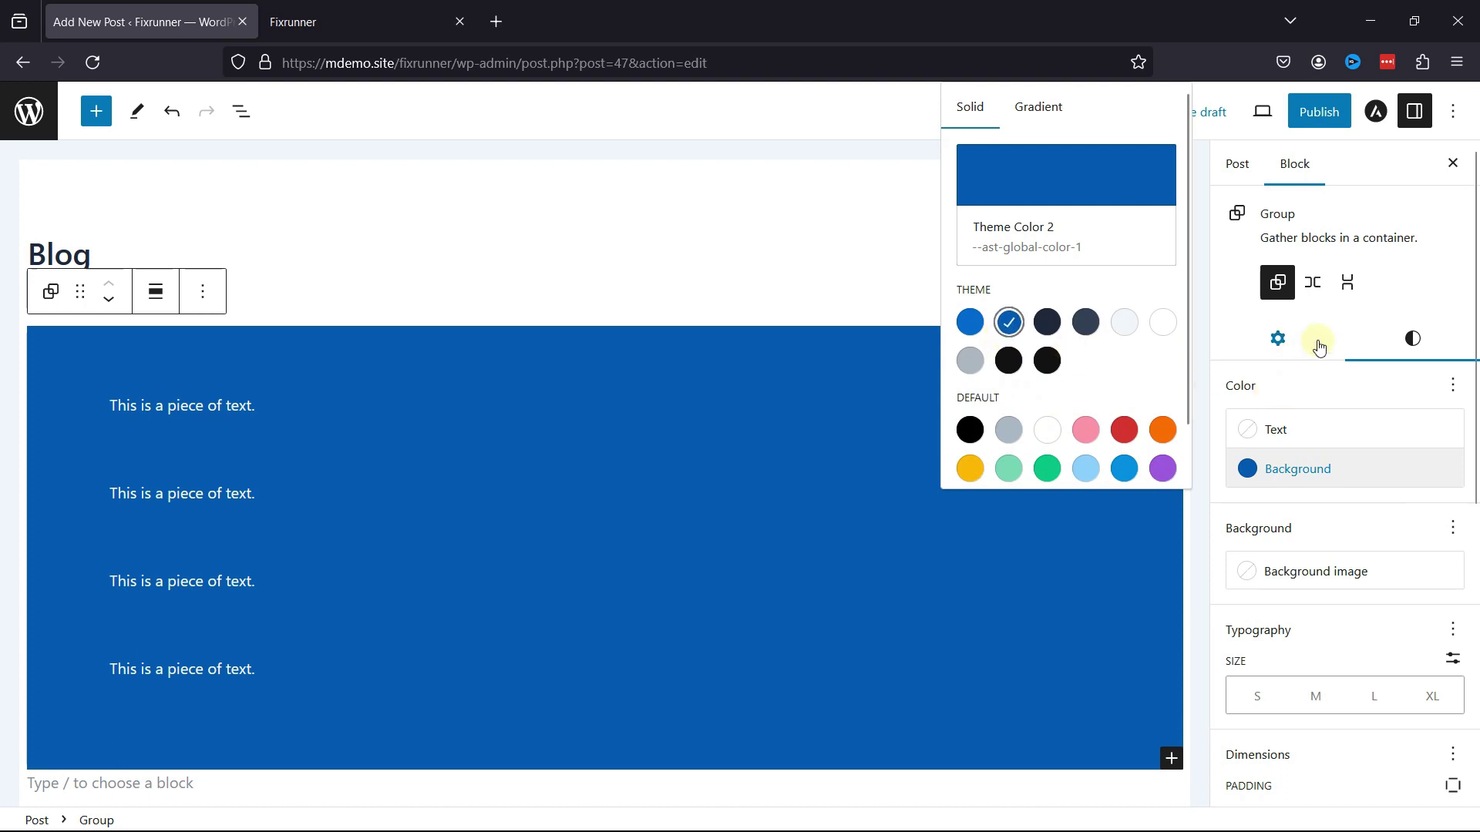
{"action": "left_click", "coordinate": [1407, 349]}
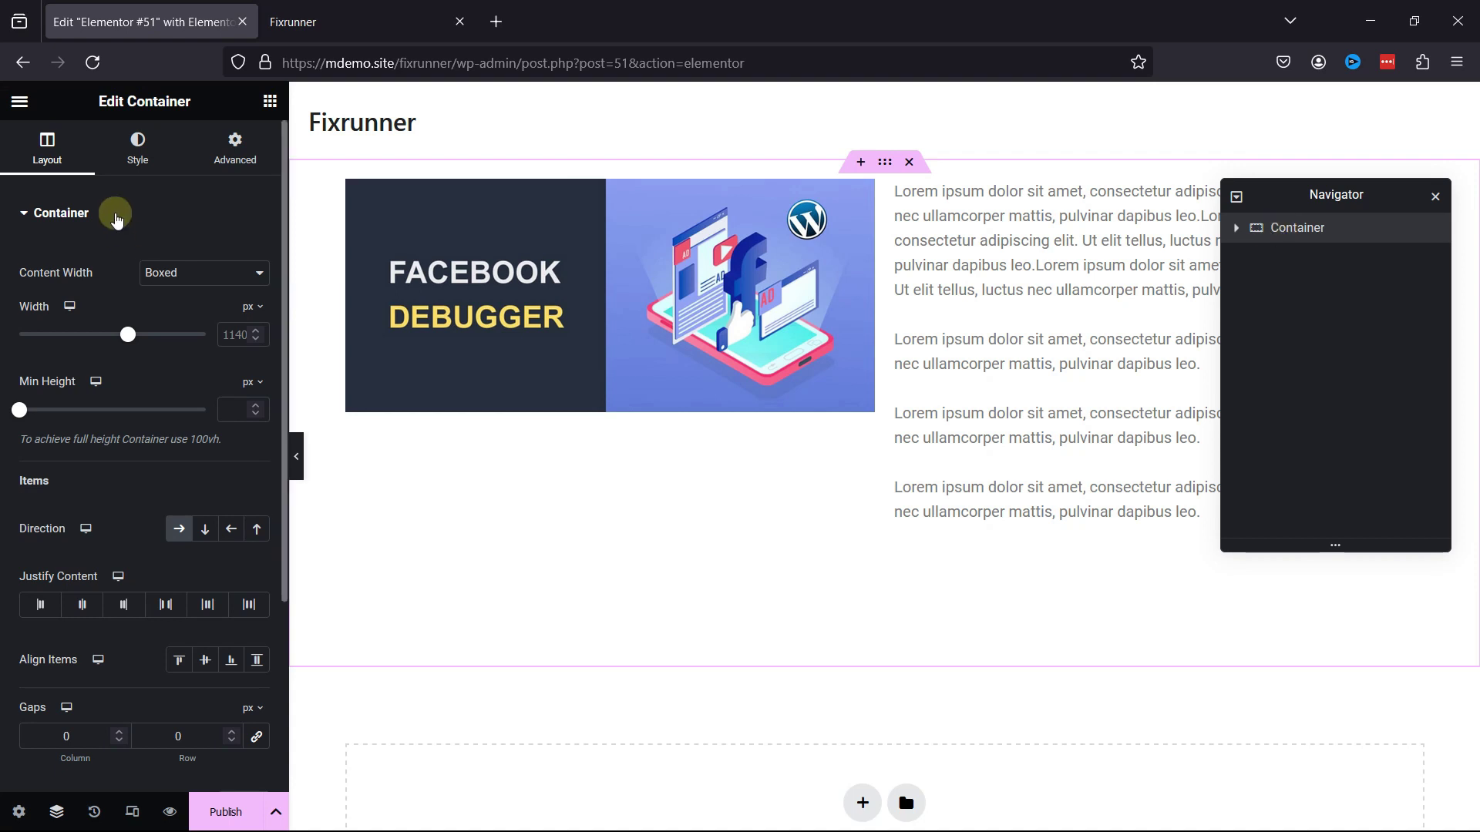
- Give the container a Classic background using the Primary global colour
{"action": "left_click", "coordinate": [137, 147]}
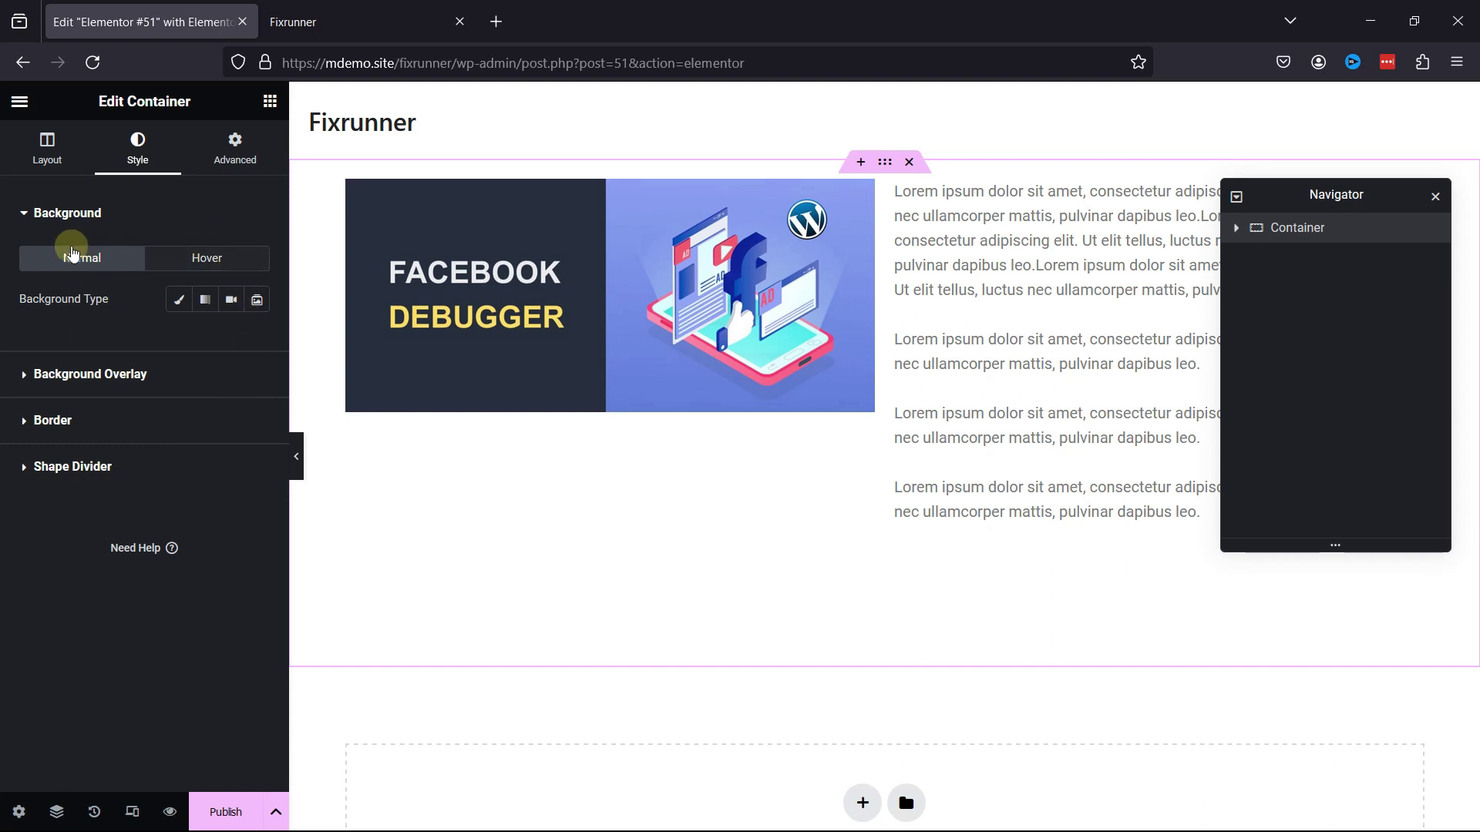
{"action": "left_click", "coordinate": [173, 302]}
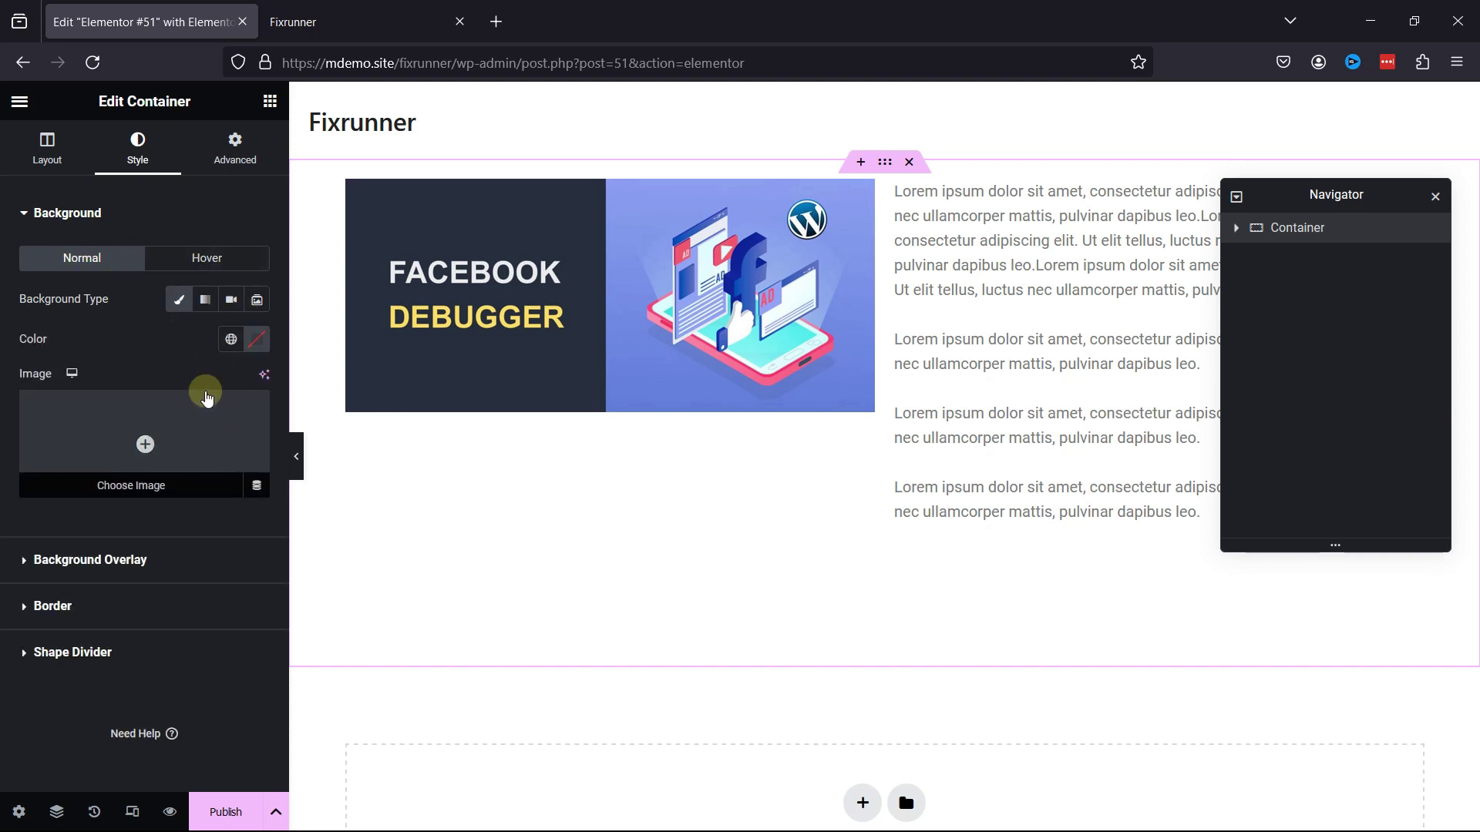
{"action": "left_click", "coordinate": [232, 342]}
{"action": "left_click", "coordinate": [142, 426]}
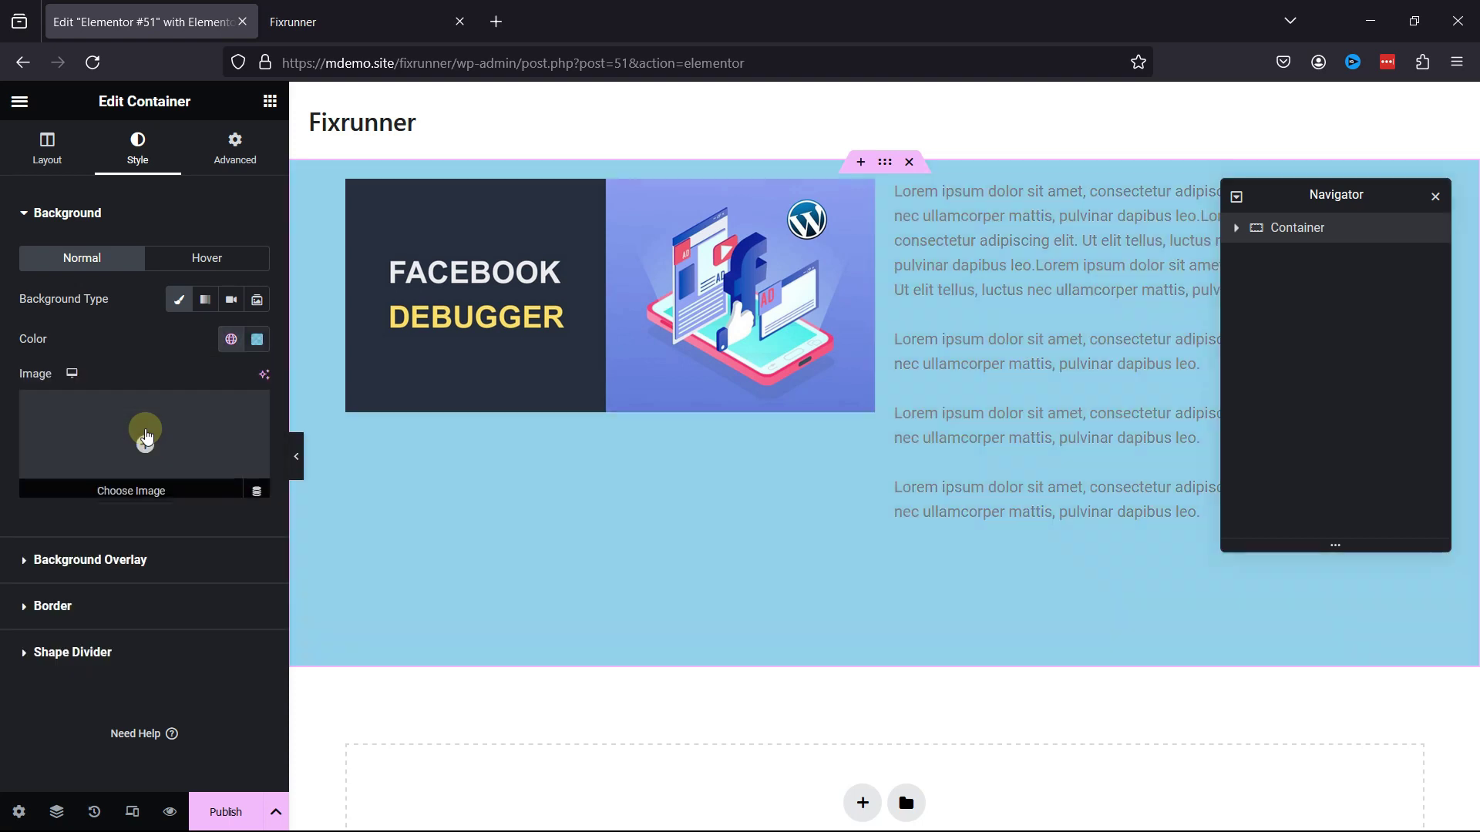
- Lighten the container's background colour to light blue #8CD3F1
{"action": "left_click", "coordinate": [257, 339]}
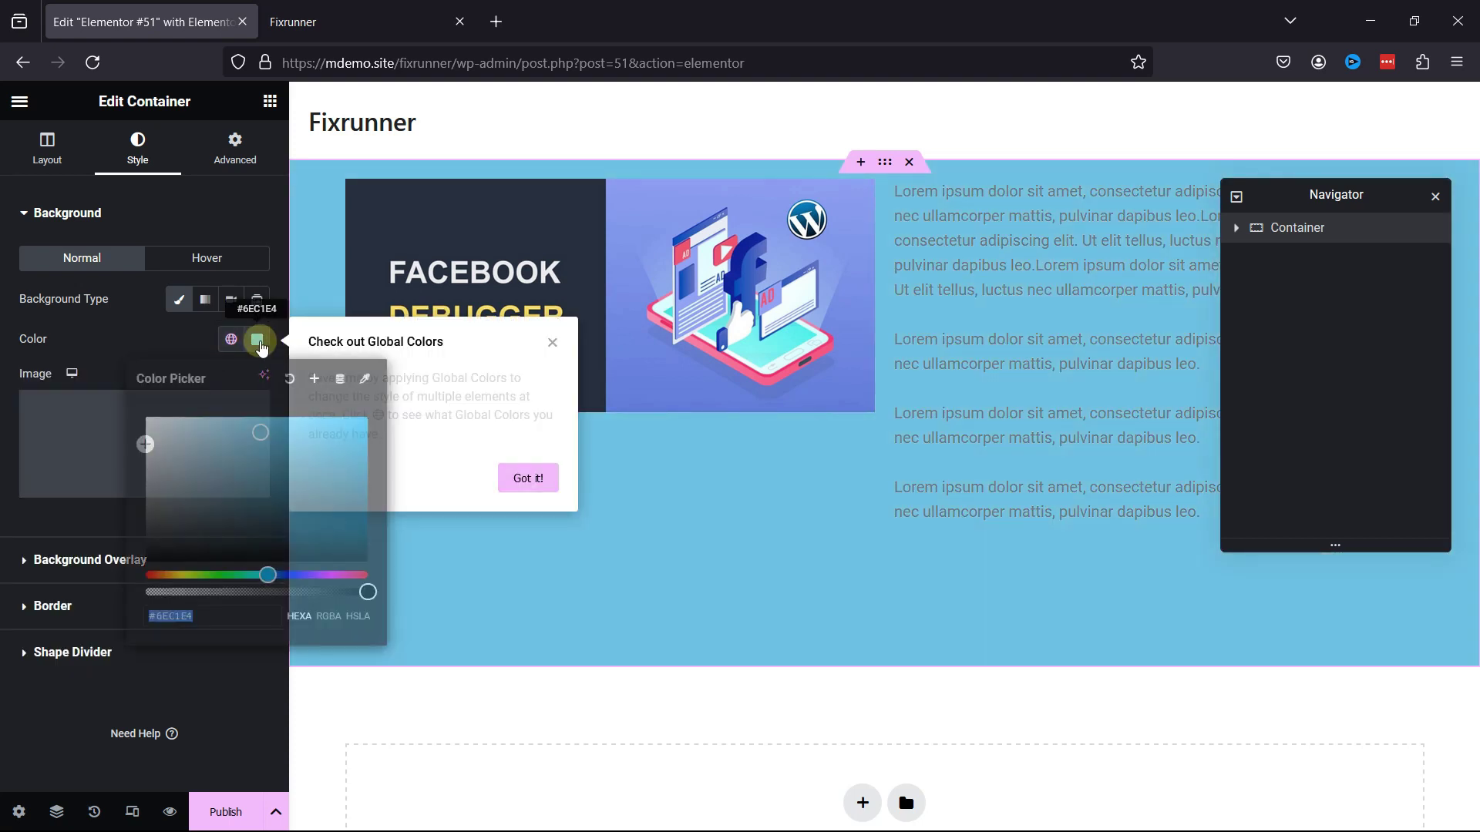
{"action": "mouse_move", "coordinate": [262, 437]}
{"action": "left_mouse_down"}
{"action": "mouse_move", "coordinate": [311, 489]}
{"action": "mouse_move", "coordinate": [149, 512]}
{"action": "mouse_move", "coordinate": [139, 432]}
{"action": "mouse_move", "coordinate": [238, 423]}
{"action": "left_mouse_up"}
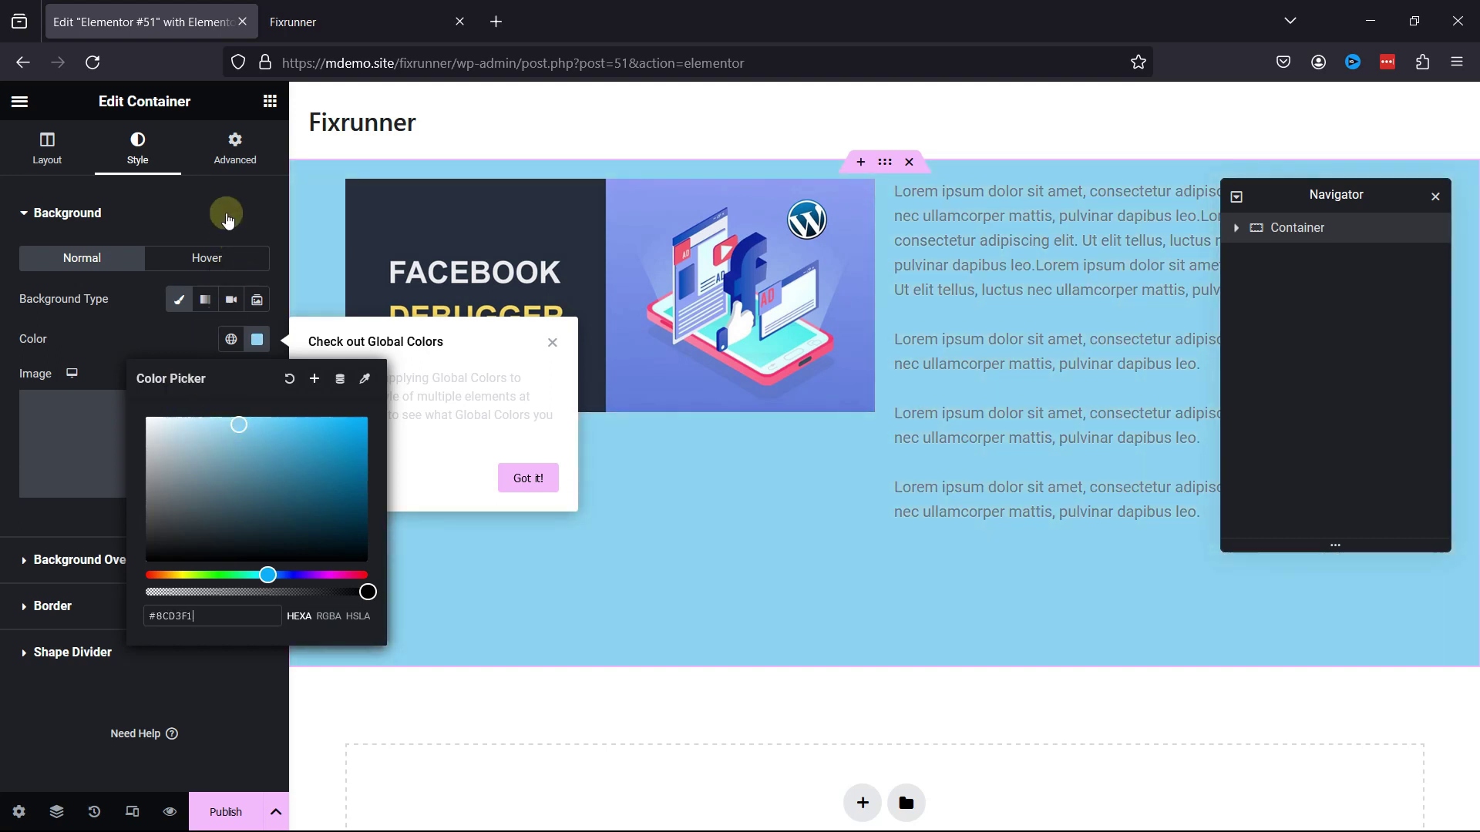
{"action": "left_click", "coordinate": [219, 222]}
{"action": "left_click", "coordinate": [201, 215]}
{"action": "mouse_move", "coordinate": [125, 400]}
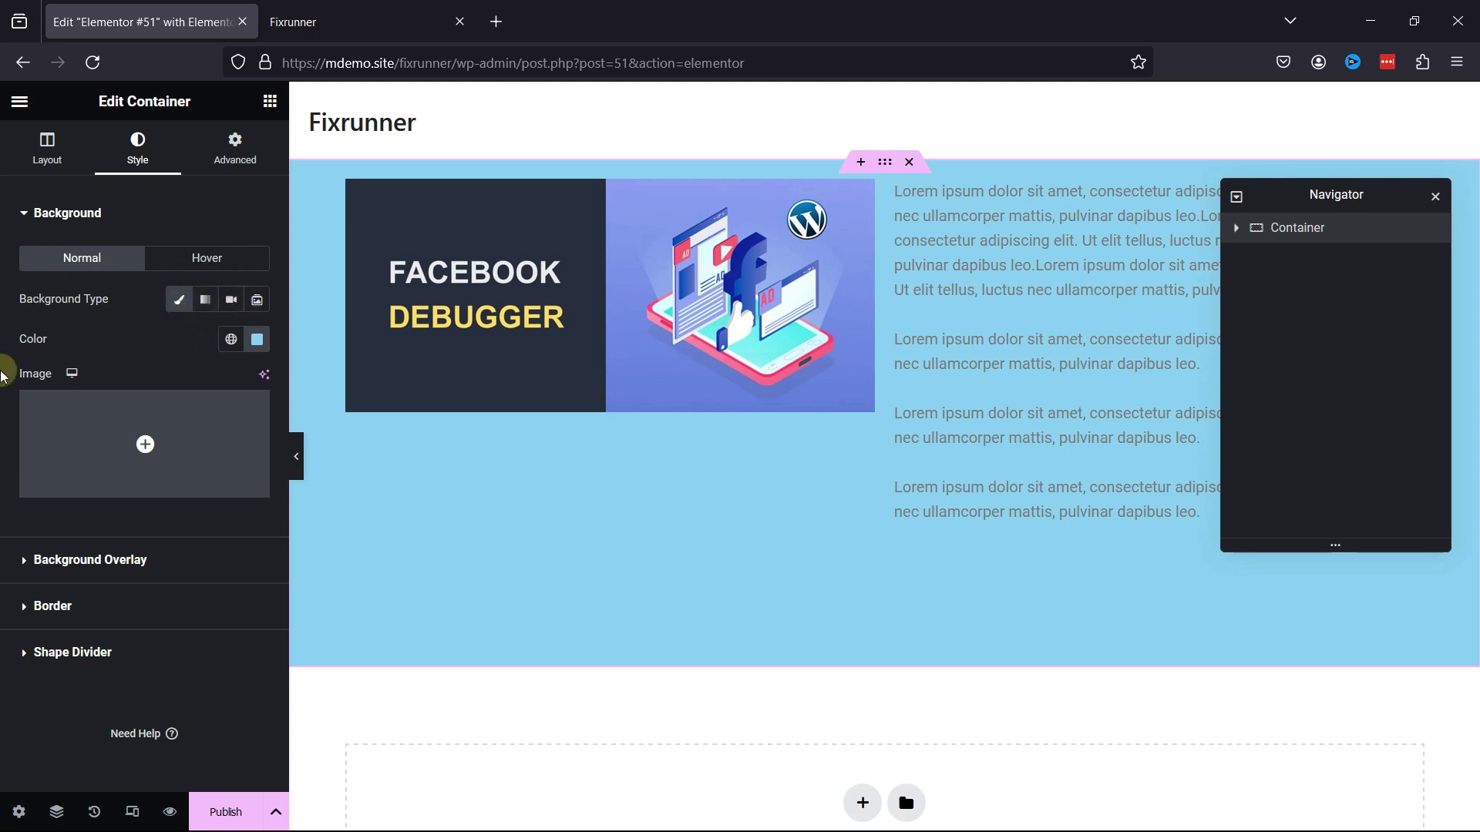
- Switch the container background to a gradient whose second colour is pale green #D9FDCC
{"action": "left_click", "coordinate": [205, 299]}
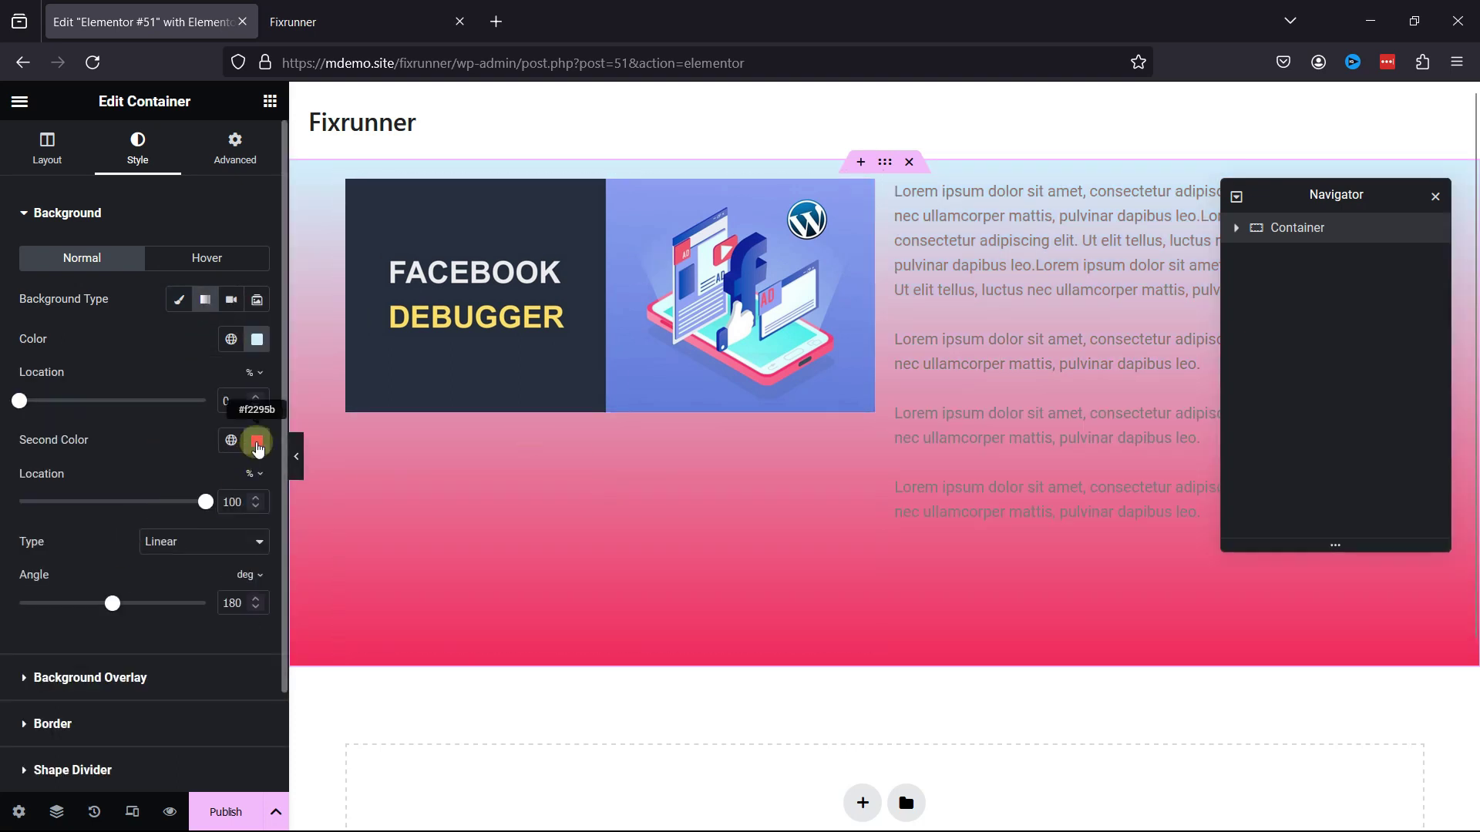
{"action": "left_click", "coordinate": [257, 445]}
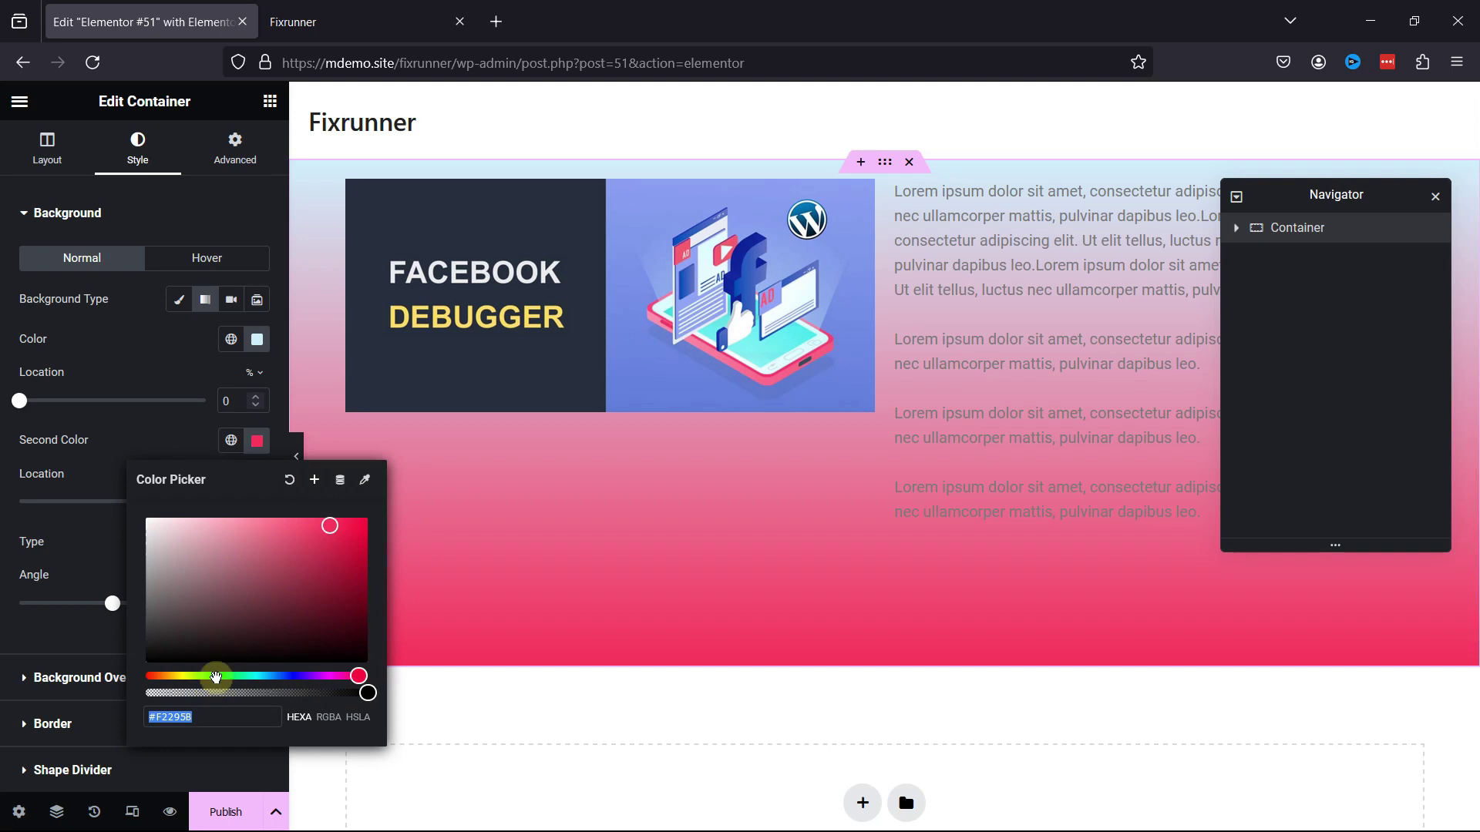
{"action": "left_click", "coordinate": [218, 673]}
{"action": "left_click", "coordinate": [217, 677]}
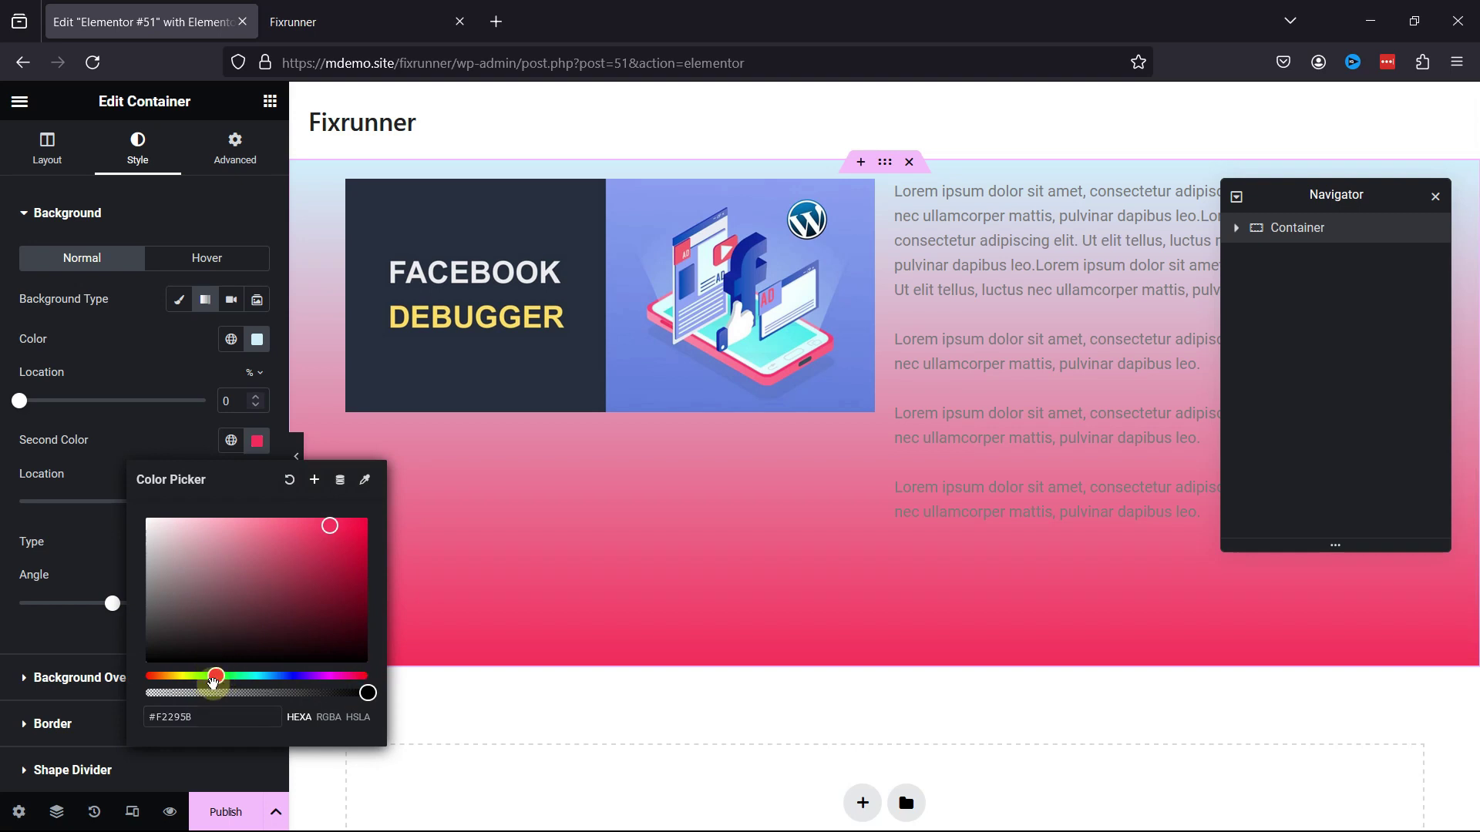
{"action": "left_click_drag", "start_coordinate": [219, 678], "coordinate": [209, 676]}
{"action": "left_click_drag", "start_coordinate": [314, 542], "coordinate": [189, 518]}
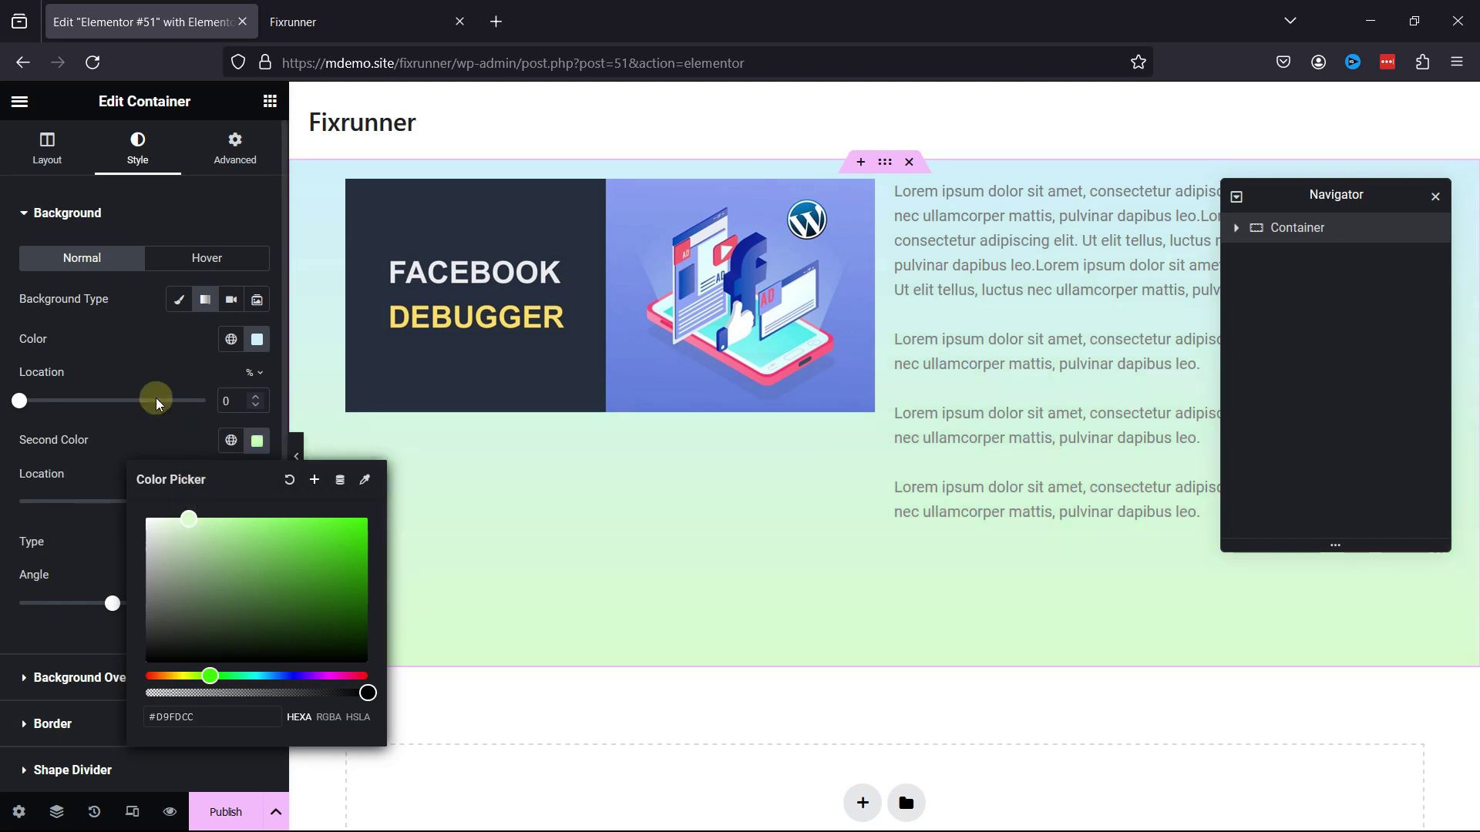
{"action": "left_click", "coordinate": [149, 446]}
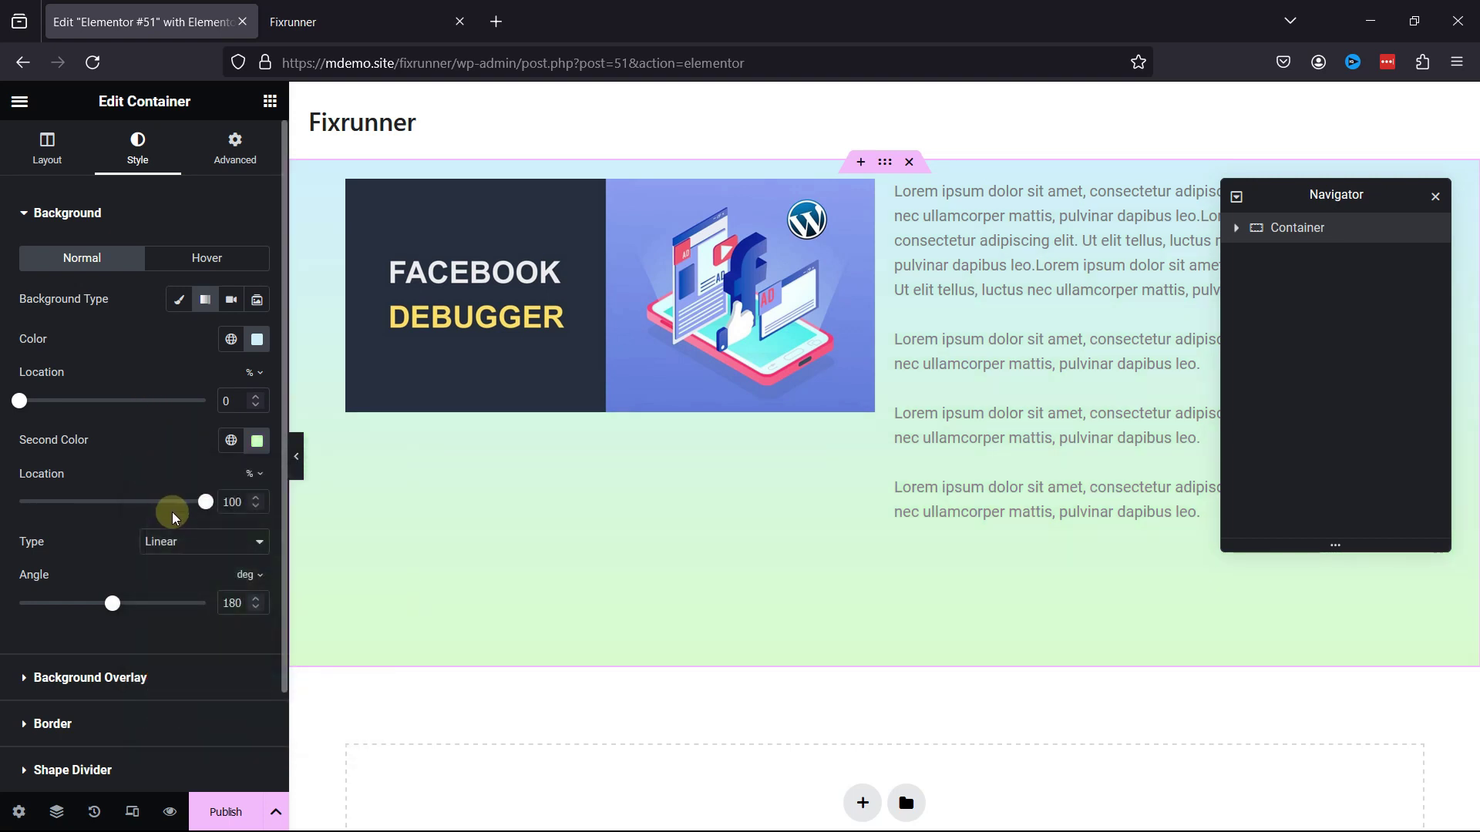